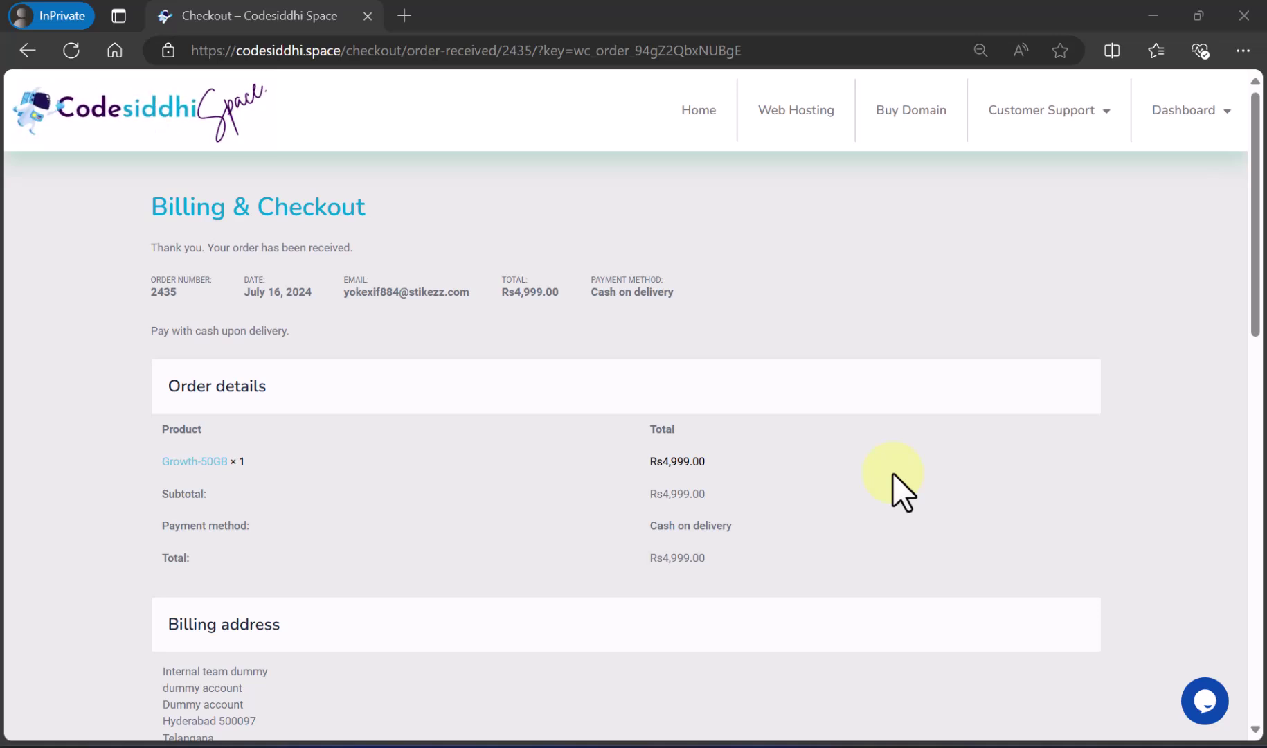
Bring up the Dashboard menu from the Growth-50GB Rs4,999.00 order-received page.
{"action": "mouse_move", "coordinate": [1192, 119]}
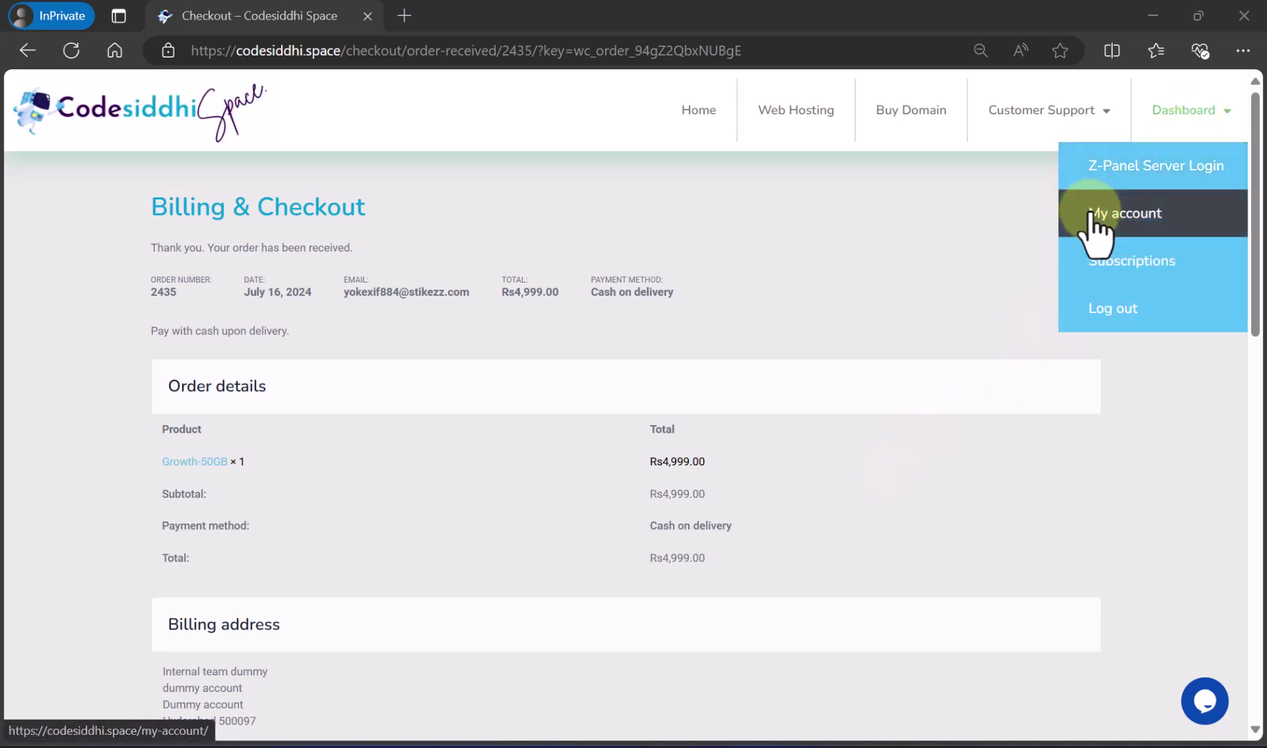
Open the Z-Panel Server Login in a new tab and visit its username and password fields.
{"action": "right_click", "coordinate": [1182, 175]}
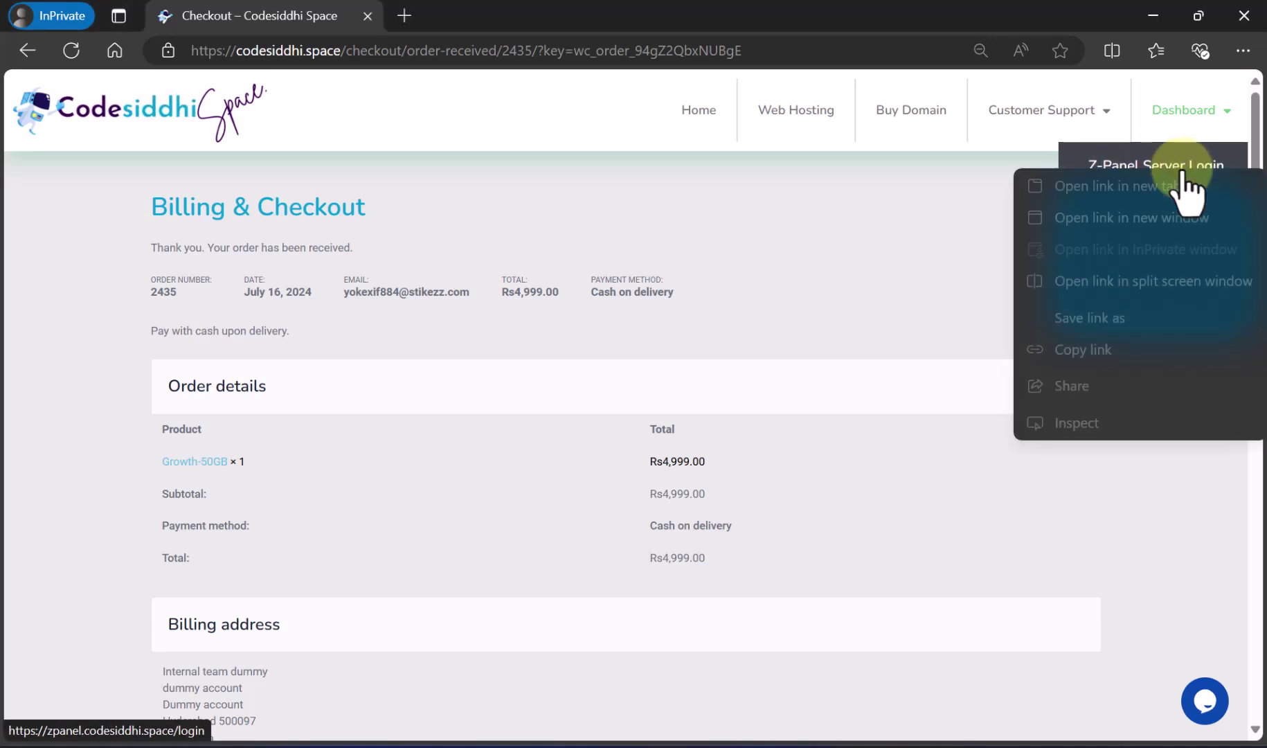
{"action": "left_click", "coordinate": [1103, 181]}
{"action": "left_click", "coordinate": [510, 16]}
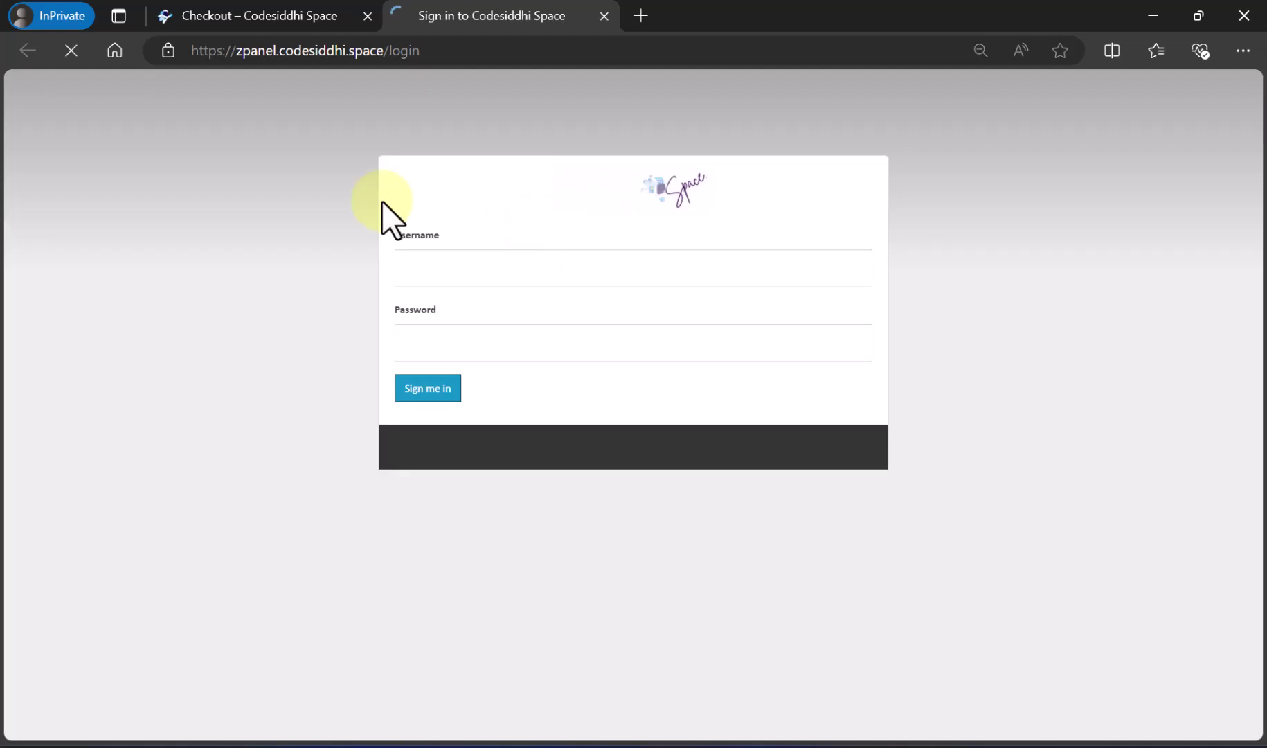
{"action": "left_click", "coordinate": [480, 274]}
{"action": "left_click", "coordinate": [495, 349]}
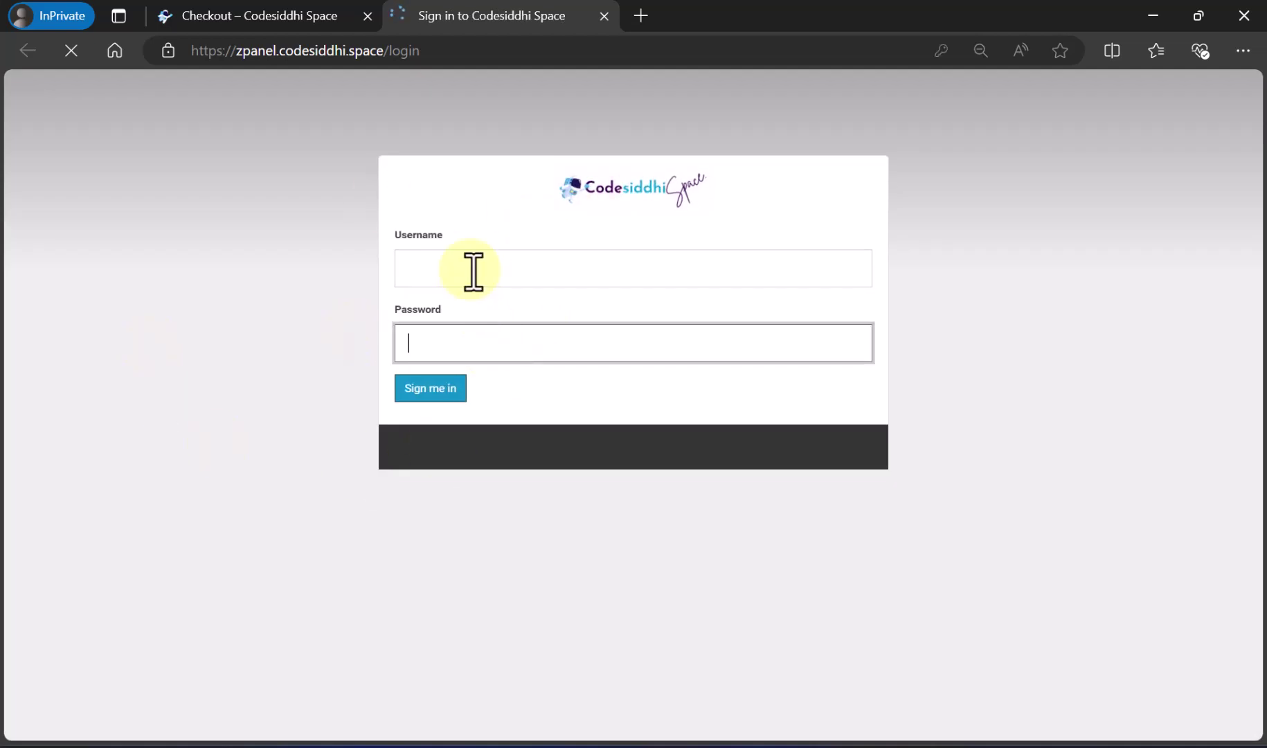
Go to Dashboard > My account in the first tab and dismiss the notification popup.
{"action": "left_click", "coordinate": [284, 12]}
{"action": "mouse_move", "coordinate": [1217, 120]}
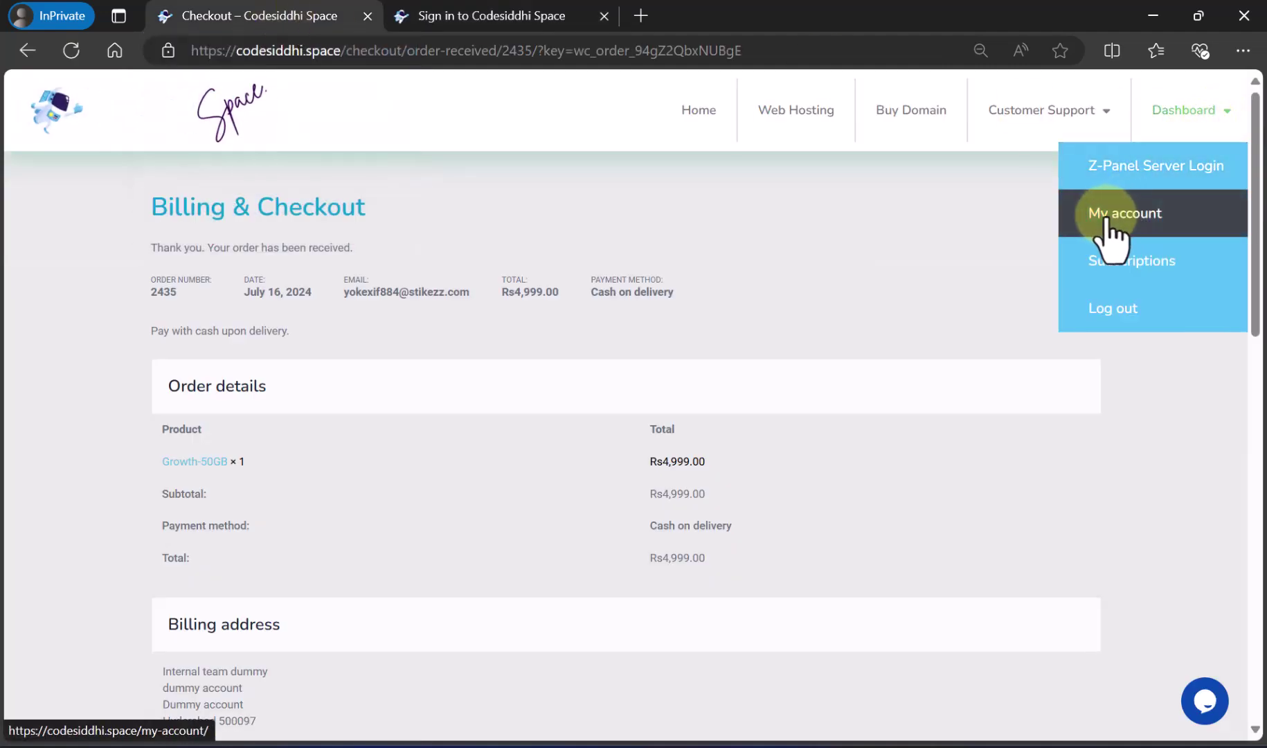
{"action": "left_click", "coordinate": [1124, 215]}
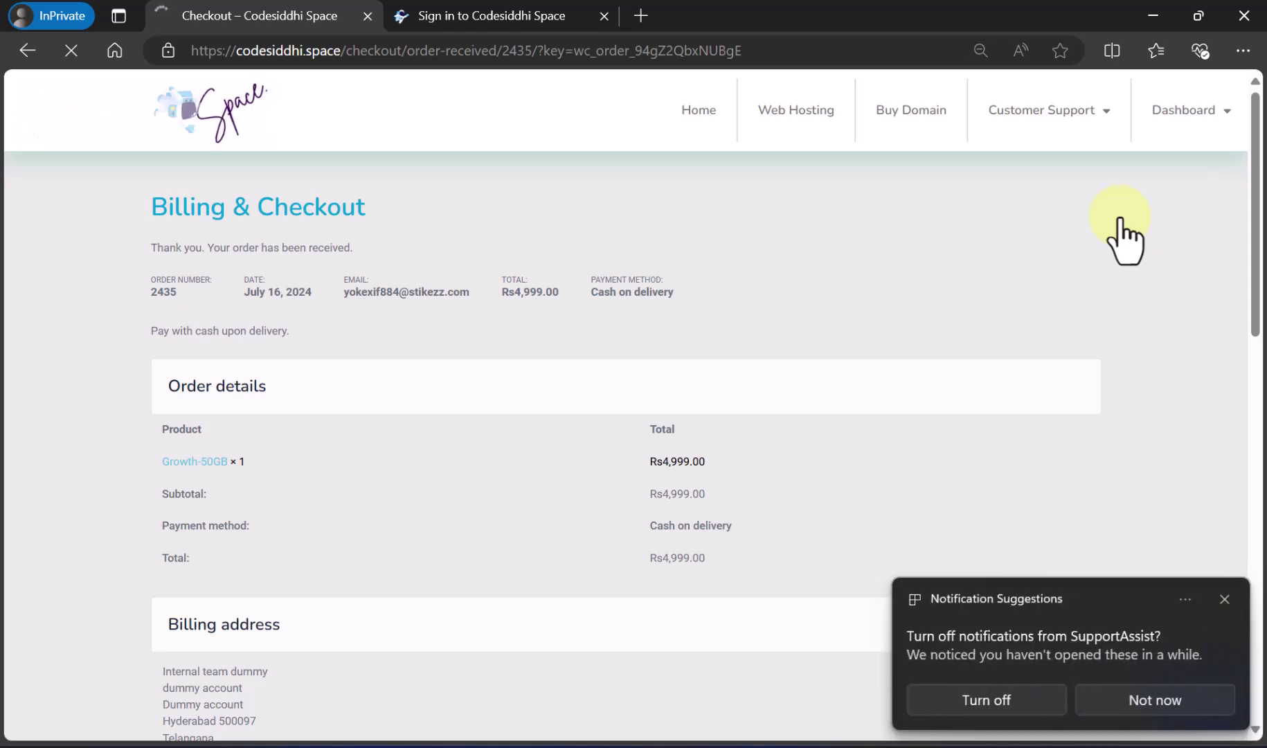
{"action": "left_click", "coordinate": [1222, 599]}
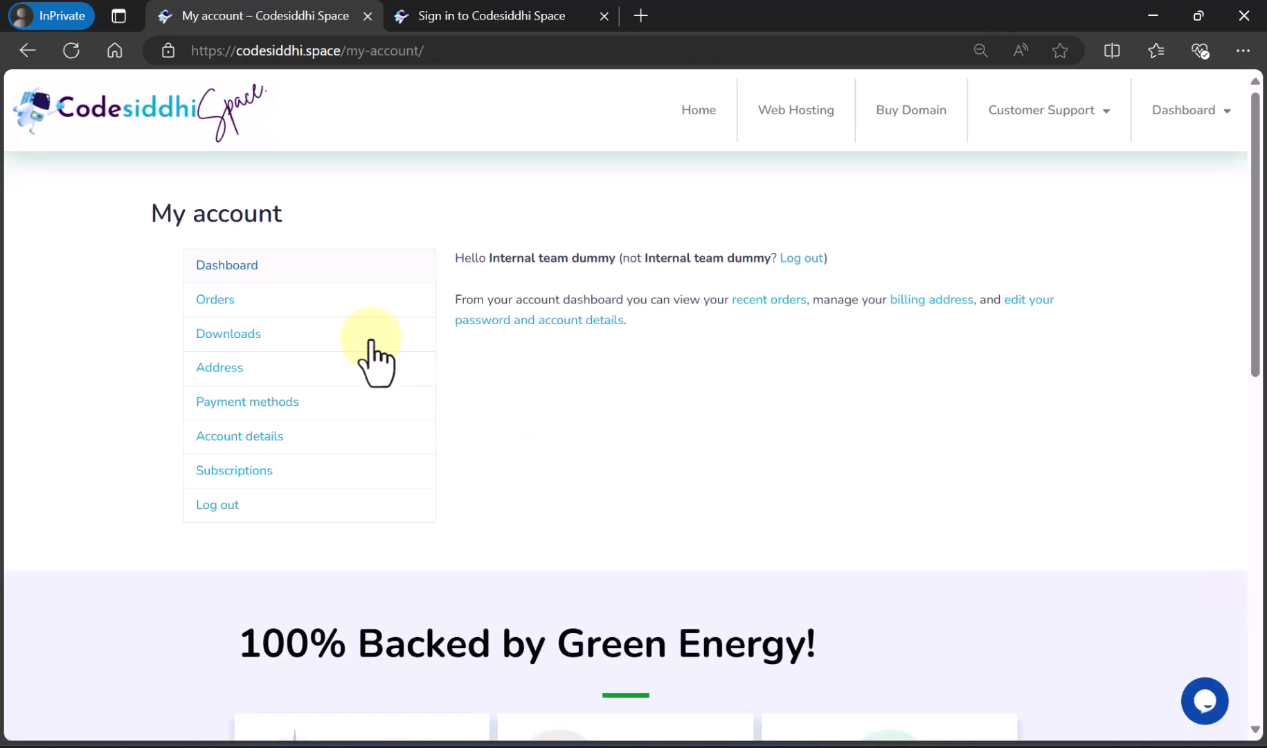
{"action": "left_click", "coordinate": [216, 302]}
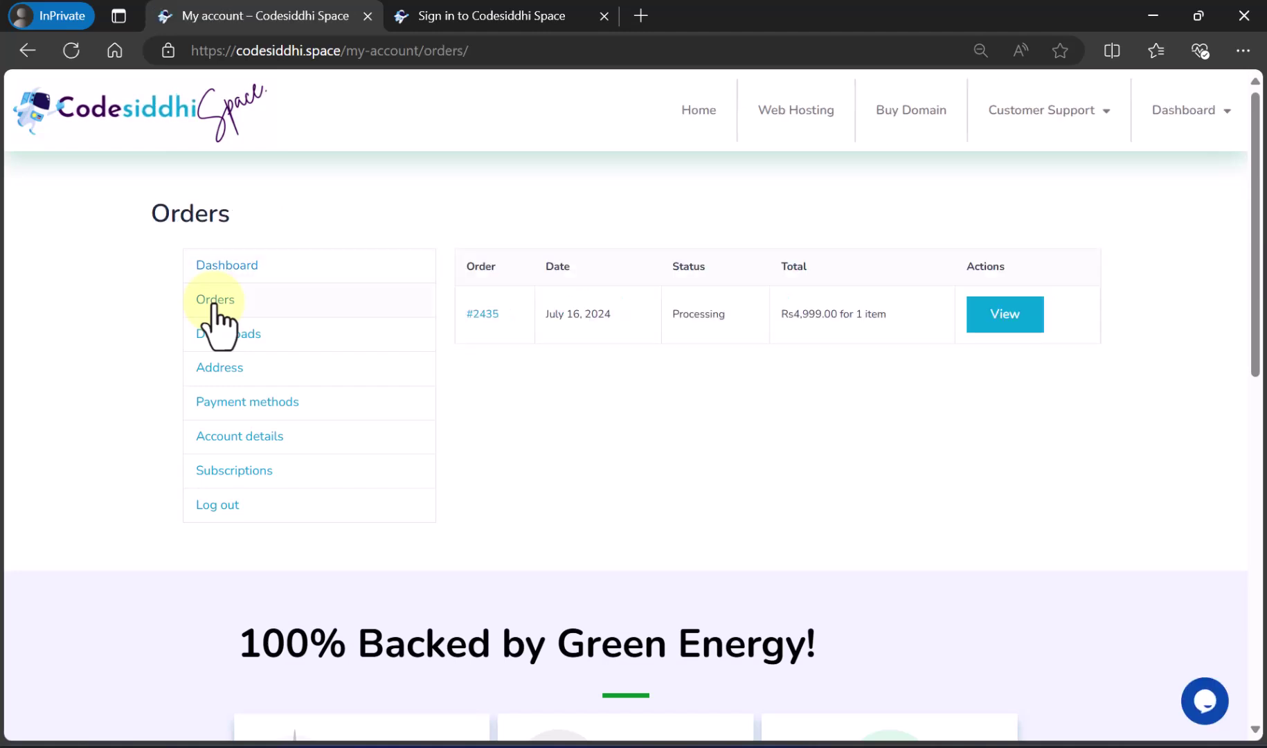
{"action": "left_click", "coordinate": [1013, 322]}
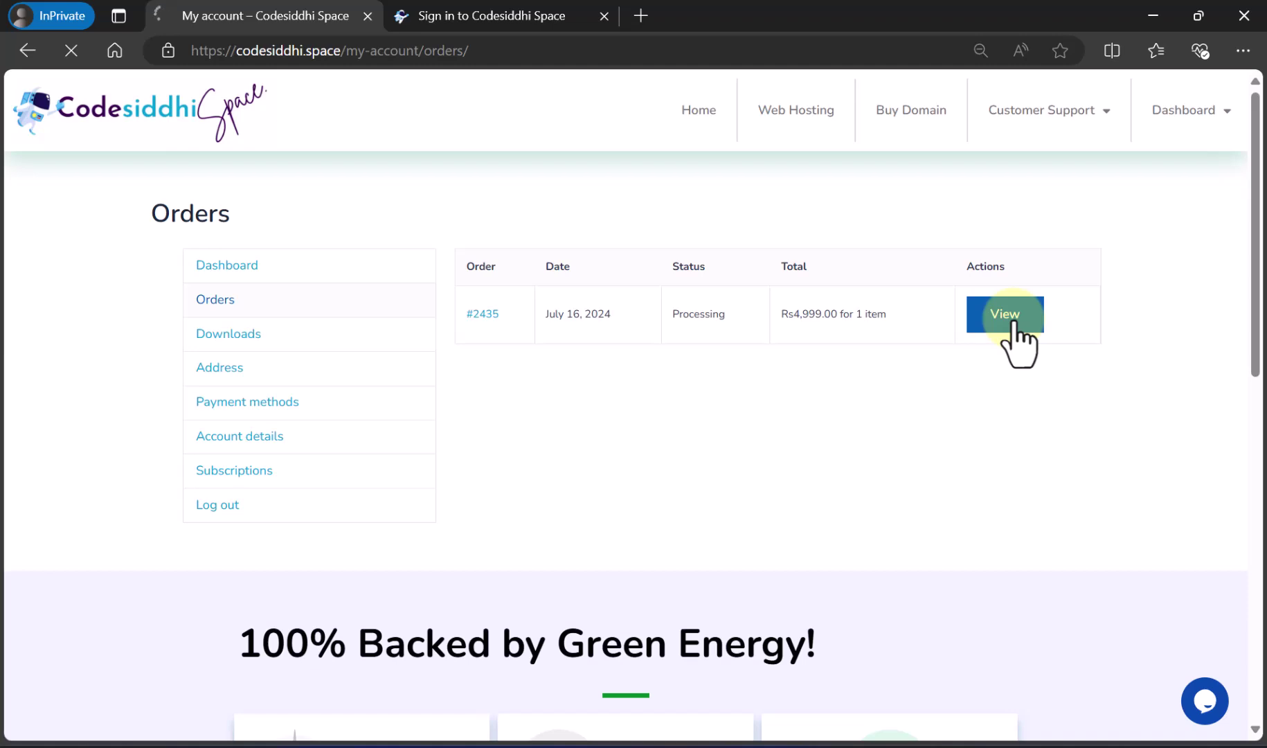
{"action": "scroll", "coordinate": [769, 510], "scroll_direction": "down", "scroll_amount": 9}
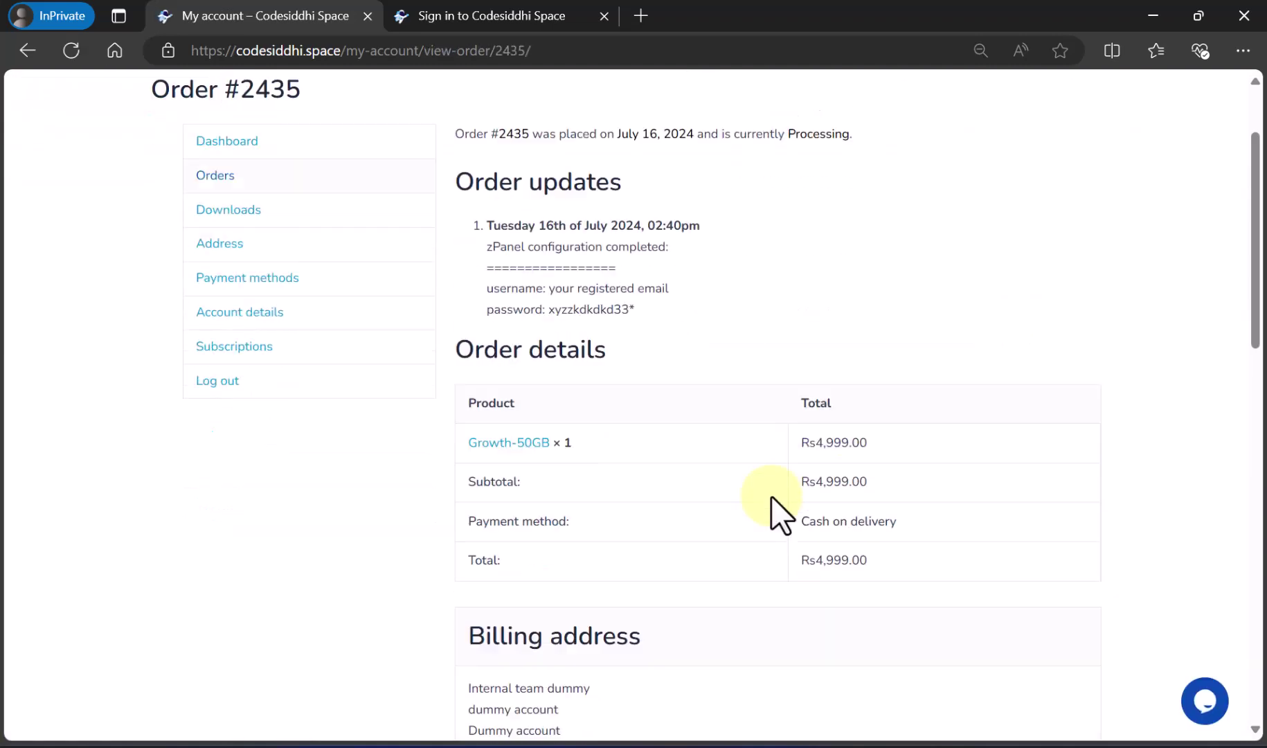
Review the order totals, payment method and the order update with zPanel login details.
{"action": "scroll", "coordinate": [654, 370], "scroll_direction": "up", "scroll_amount": 4}
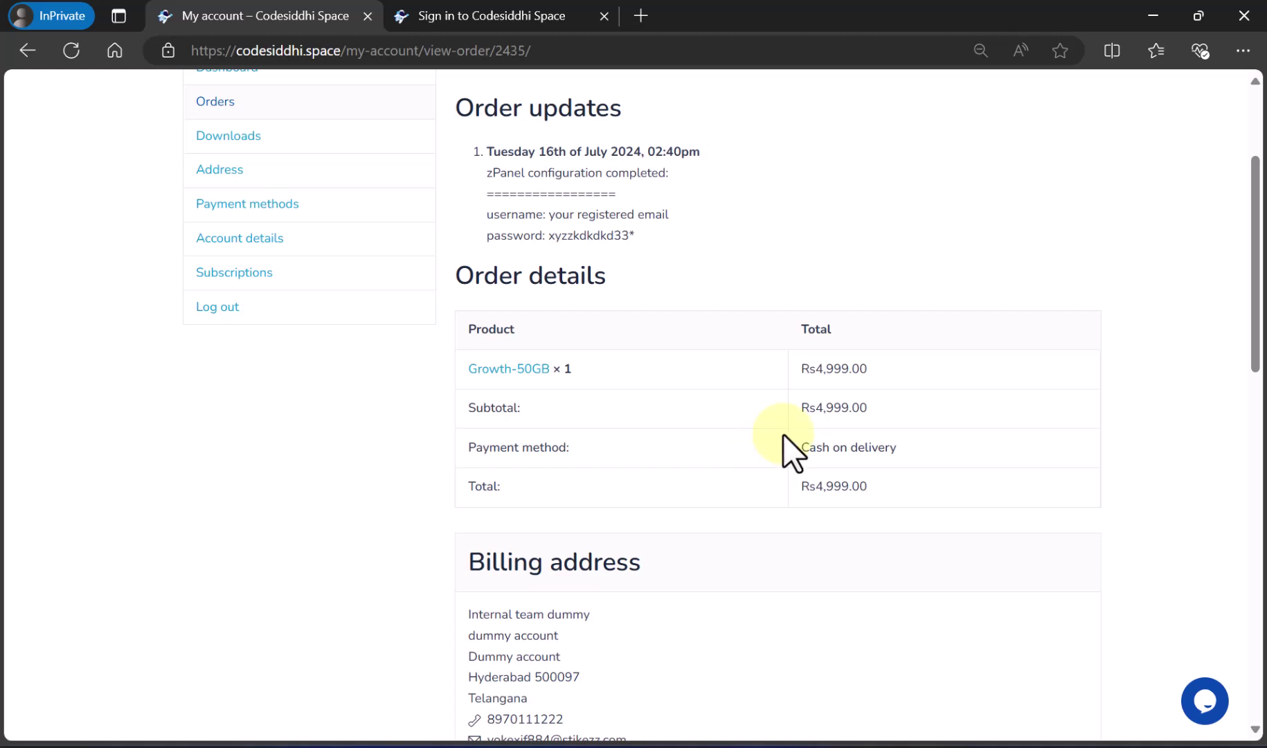
{"action": "left_click_drag", "start_coordinate": [799, 368], "coordinate": [875, 443]}
{"action": "scroll", "coordinate": [876, 443], "scroll_direction": "up", "scroll_amount": 3}
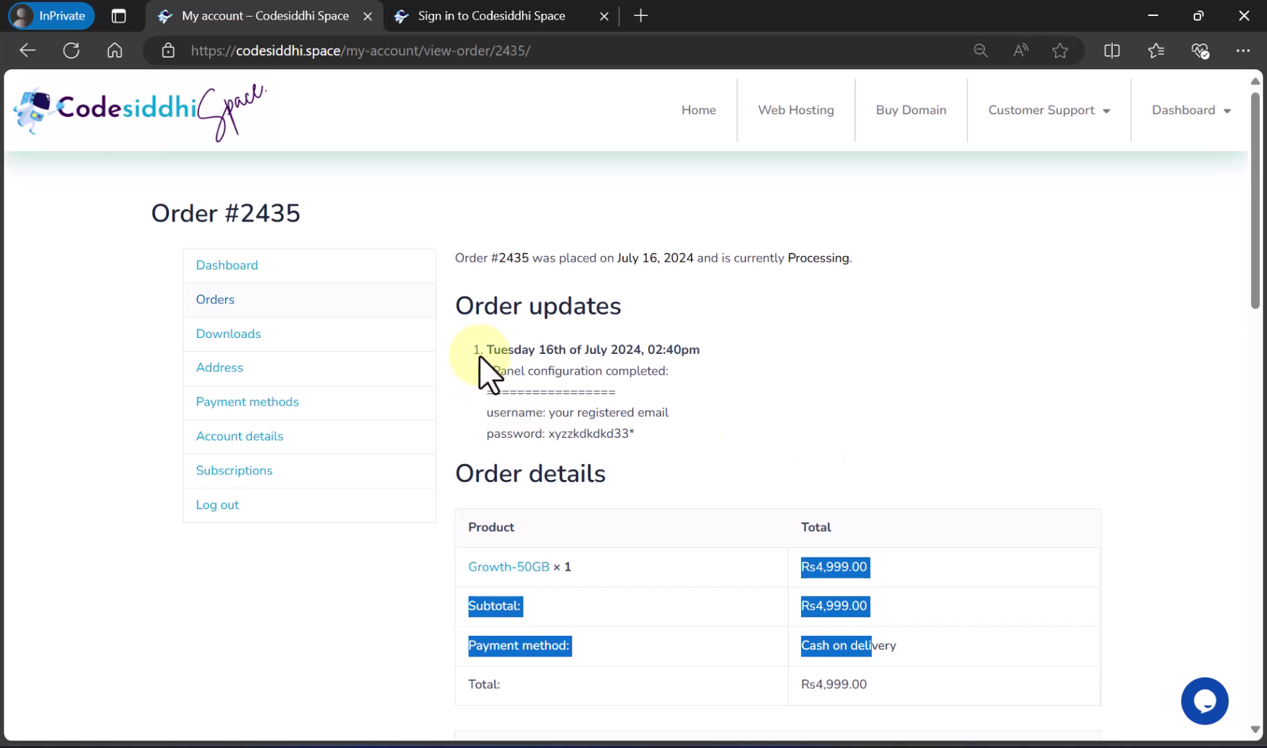
{"action": "left_click_drag", "start_coordinate": [459, 303], "coordinate": [677, 431]}
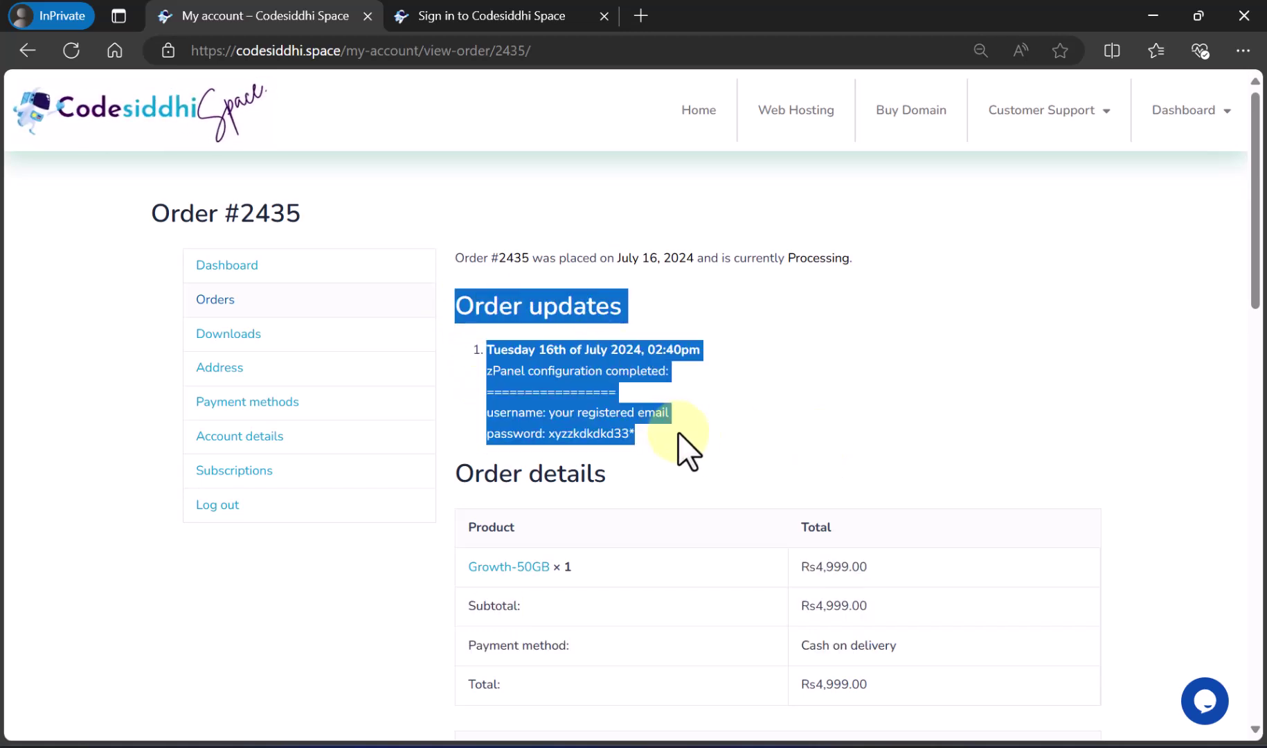
{"action": "left_click", "coordinate": [678, 431]}
{"action": "scroll", "coordinate": [644, 472], "scroll_direction": "down", "scroll_amount": 3}
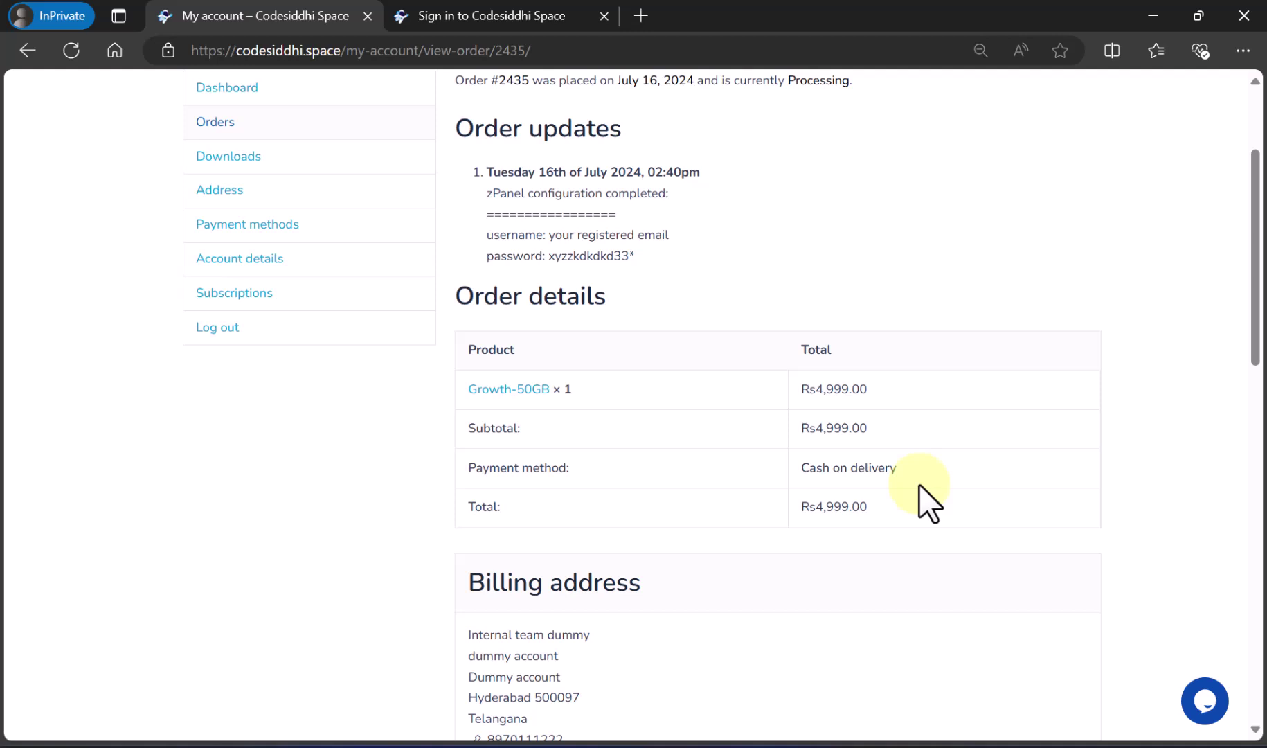
Select the registered e-mail username, then select the zPanel password in the order update.
{"action": "scroll", "coordinate": [919, 484], "scroll_direction": "up", "scroll_amount": 3}
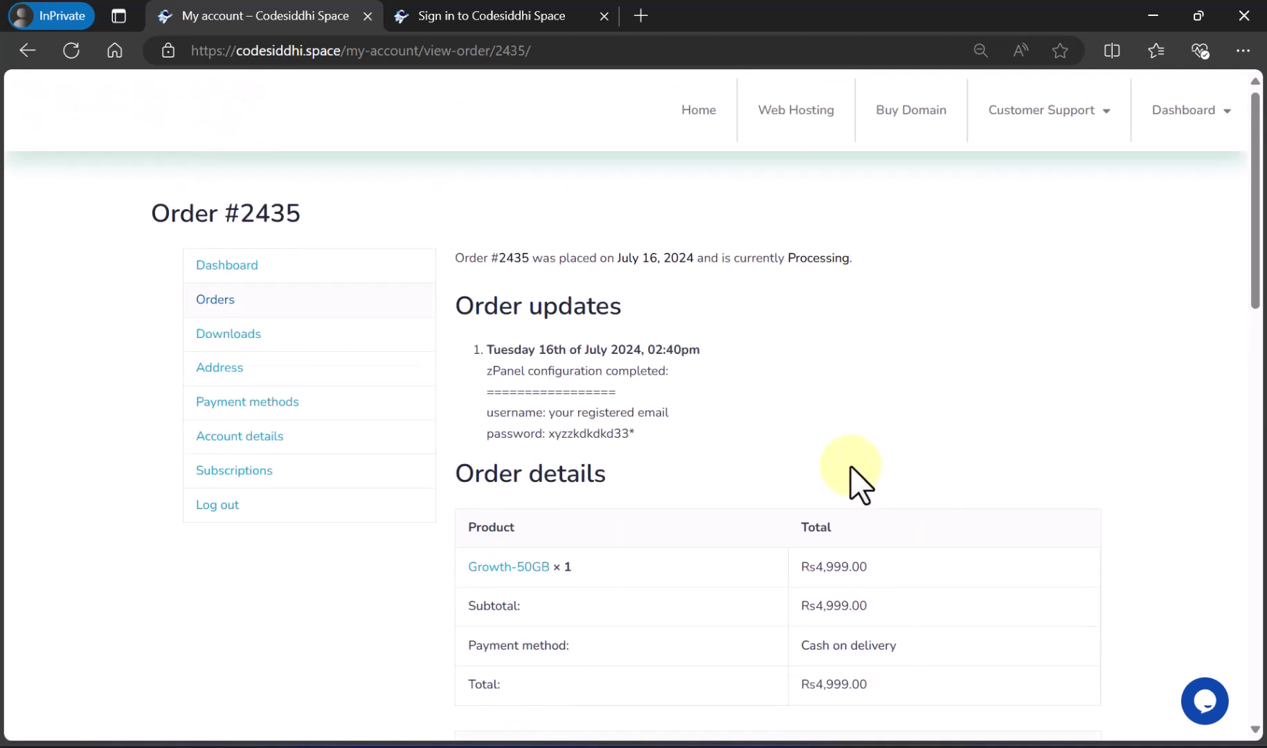
{"action": "left_click_drag", "start_coordinate": [465, 305], "coordinate": [666, 435]}
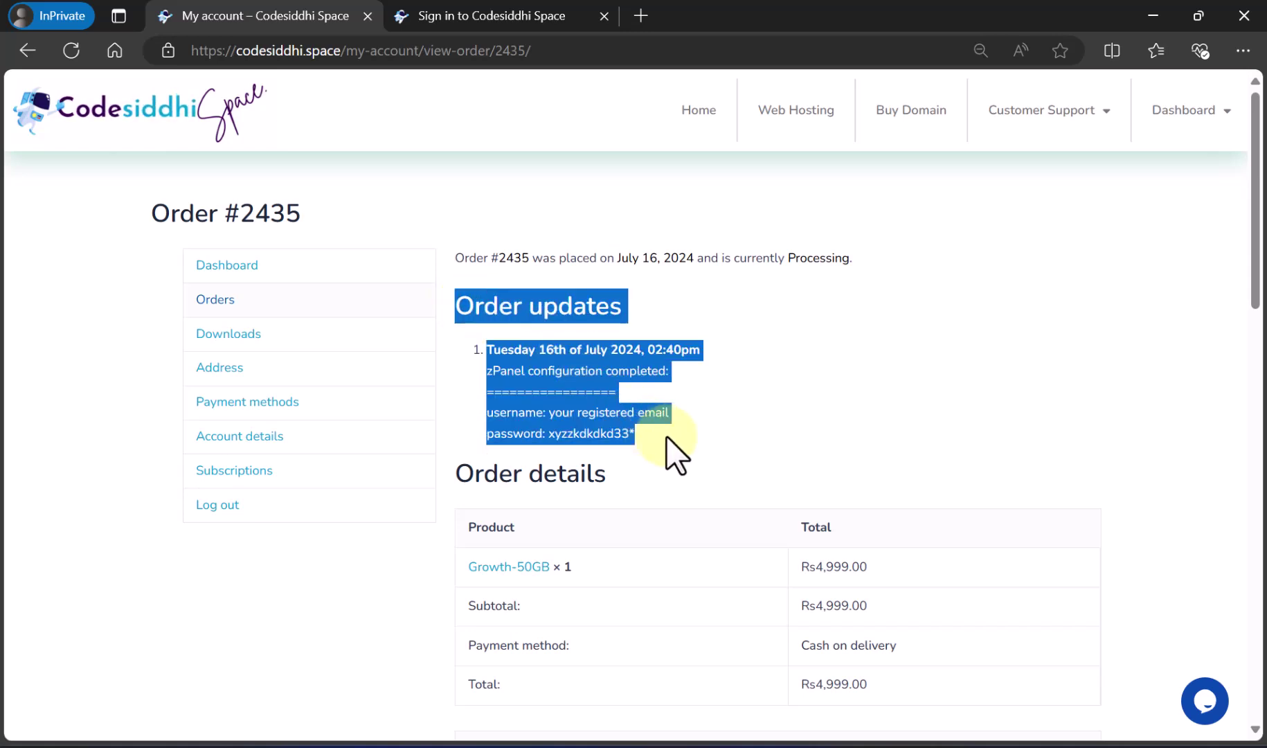
{"action": "left_click", "coordinate": [497, 359]}
{"action": "left_click_drag", "start_coordinate": [492, 359], "coordinate": [668, 438]}
{"action": "left_click", "coordinate": [668, 438]}
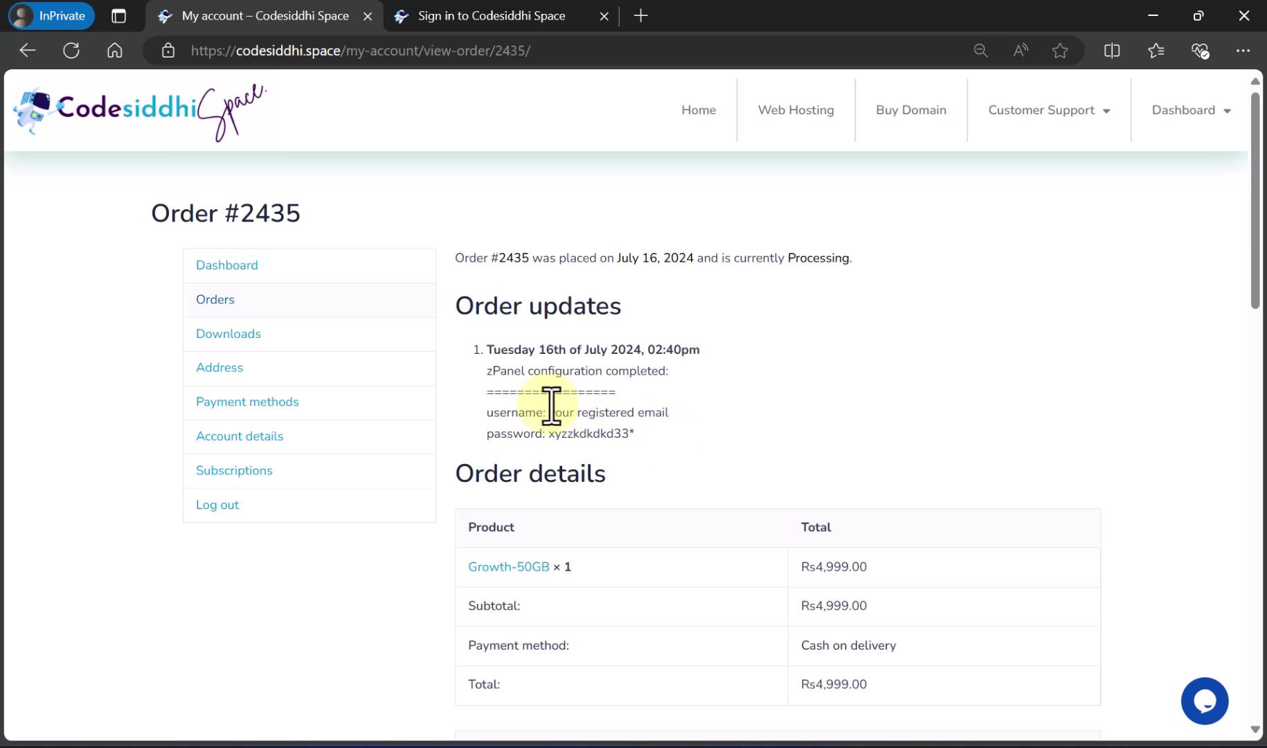
{"action": "left_click_drag", "start_coordinate": [484, 374], "coordinate": [670, 414]}
{"action": "left_click", "coordinate": [661, 413]}
{"action": "left_click_drag", "start_coordinate": [549, 413], "coordinate": [653, 424]}
{"action": "left_click_drag", "start_coordinate": [547, 434], "coordinate": [654, 430]}
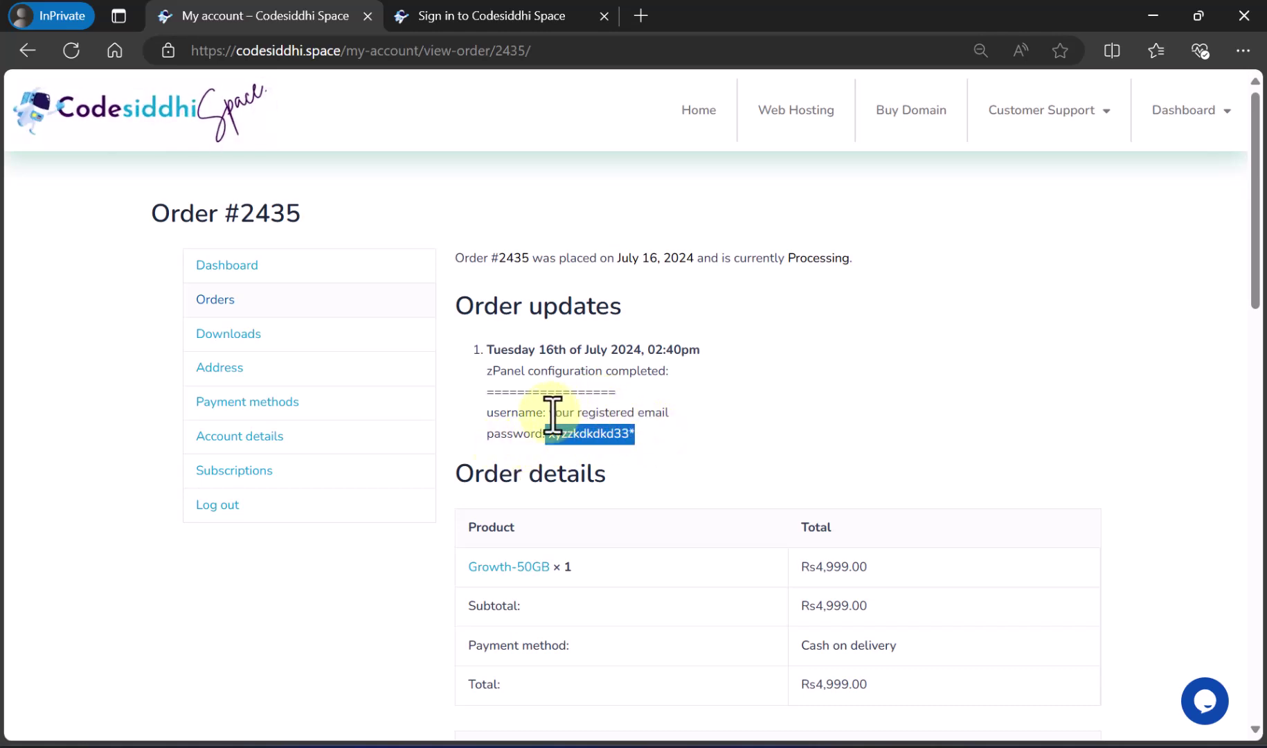
{"action": "left_click_drag", "start_coordinate": [549, 413], "coordinate": [670, 414]}
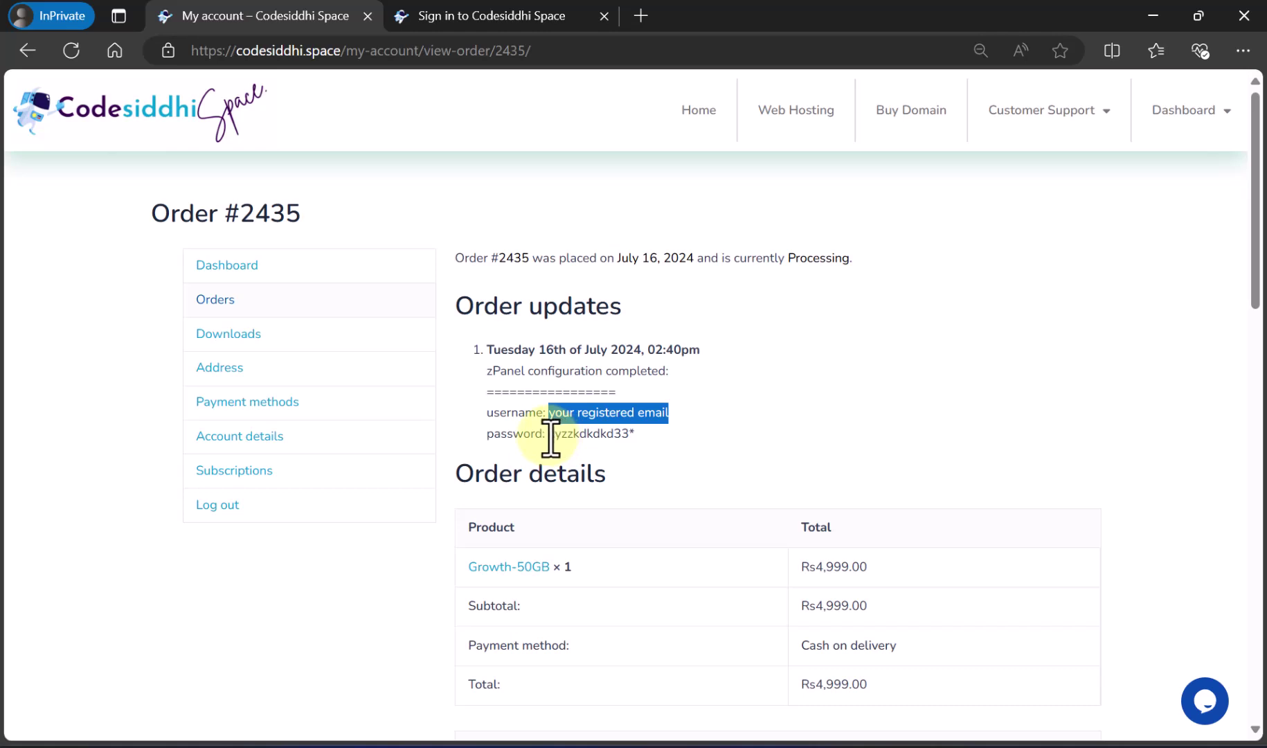
{"action": "left_click_drag", "start_coordinate": [549, 434], "coordinate": [640, 436]}
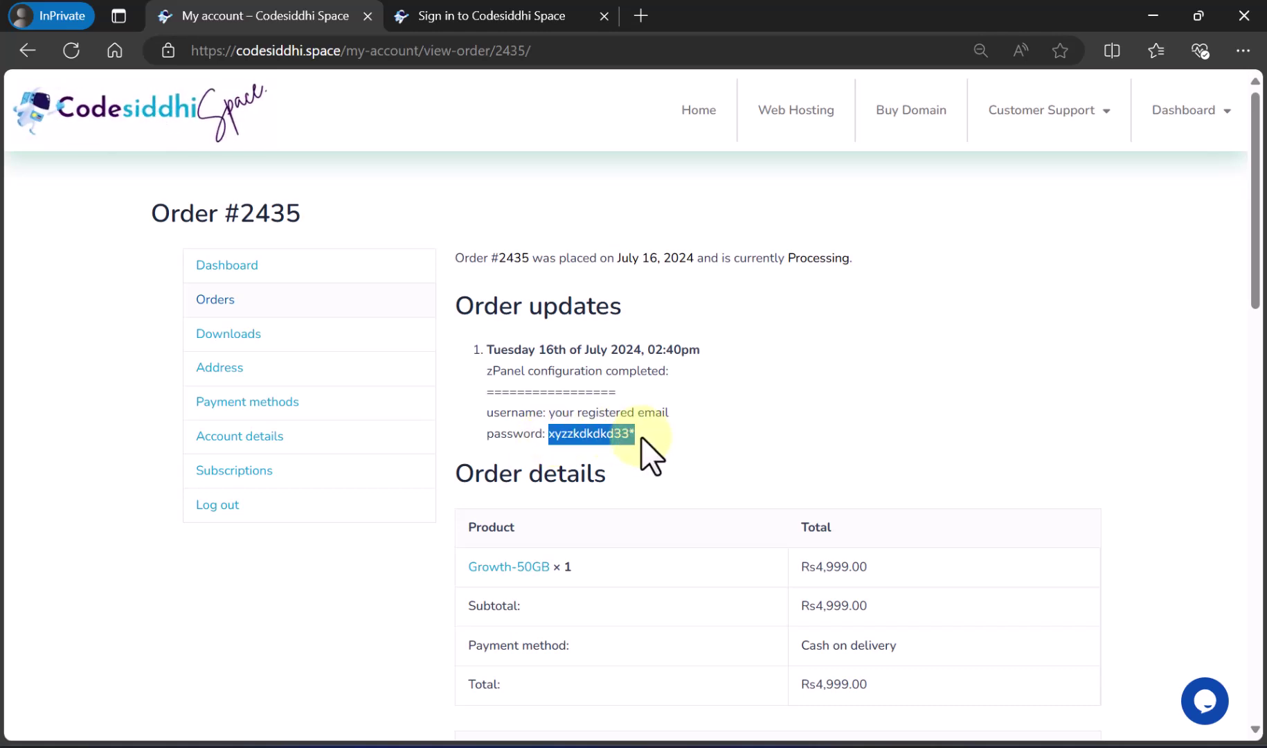
{"action": "mouse_move", "coordinate": [1186, 117]}
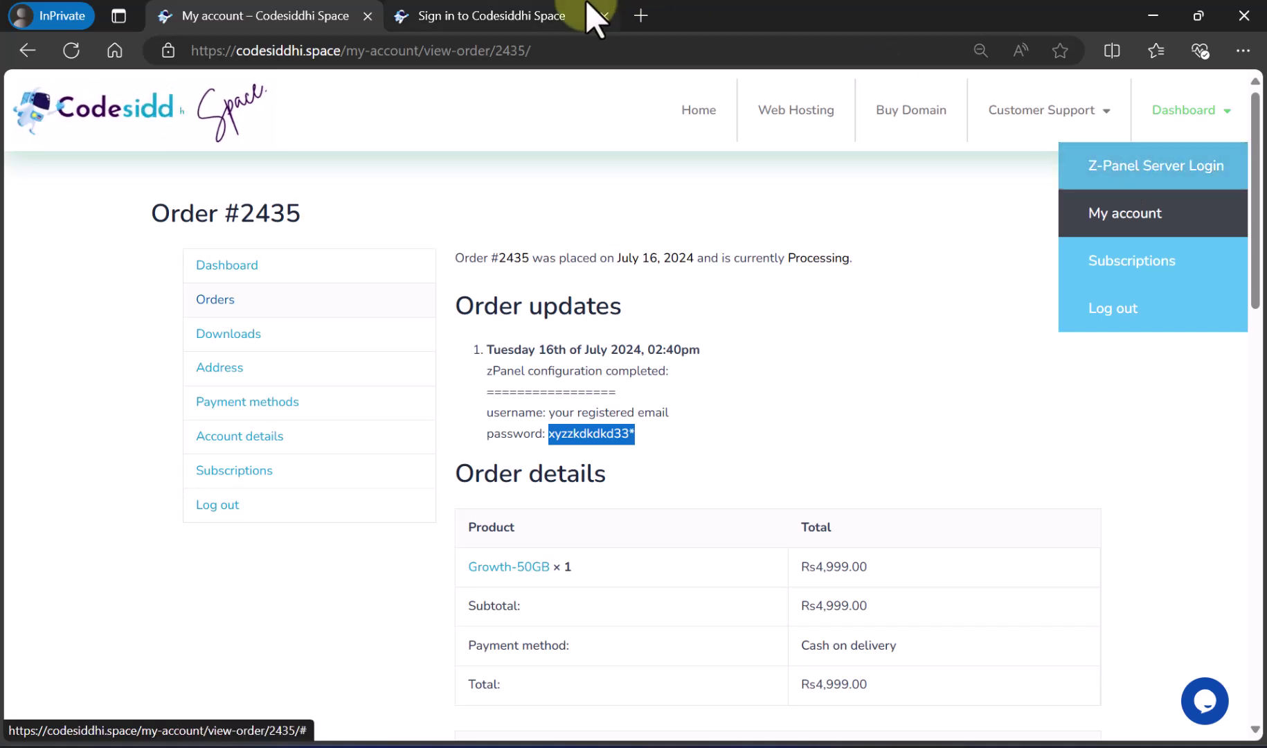
Fill the zPanel sign-in form with the registered e-mail username and the copied password.
{"action": "left_click", "coordinate": [509, 16]}
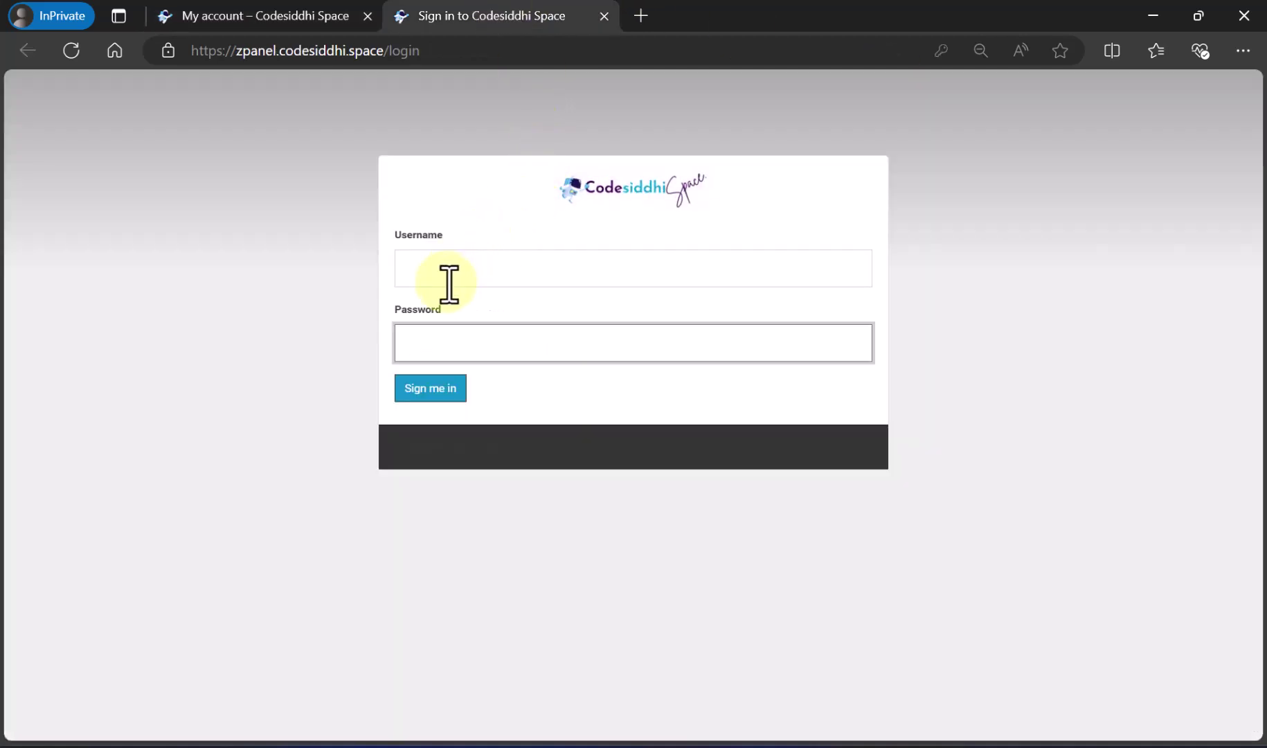
{"action": "left_click", "coordinate": [449, 282]}
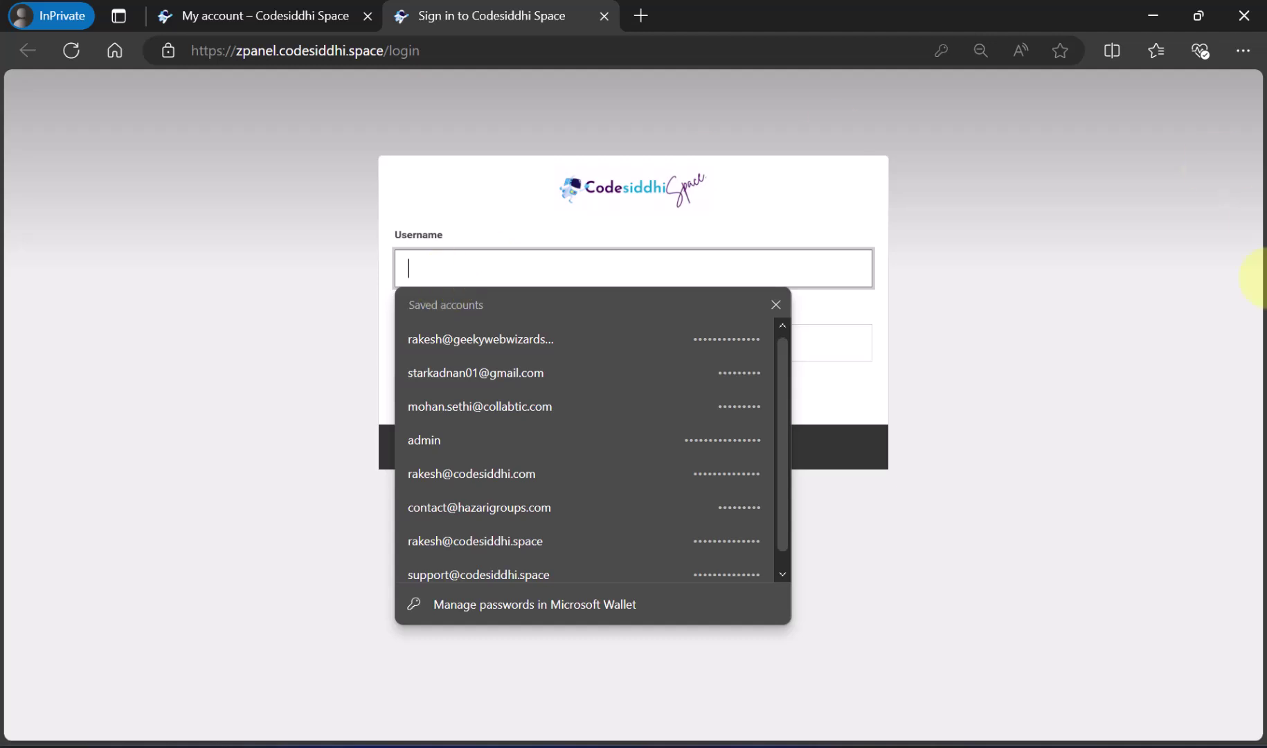
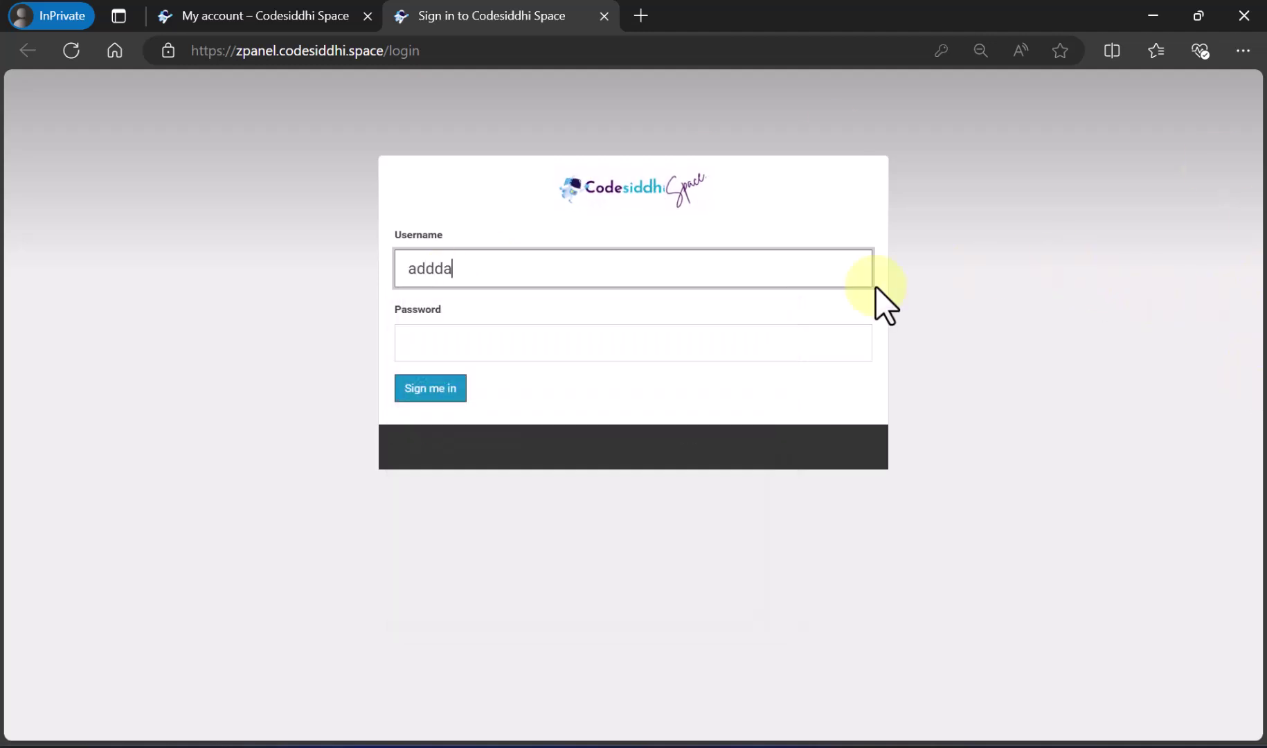
{"action": "key", "text": "Tab"}
{"action": "key", "text": "ctrl+v"}
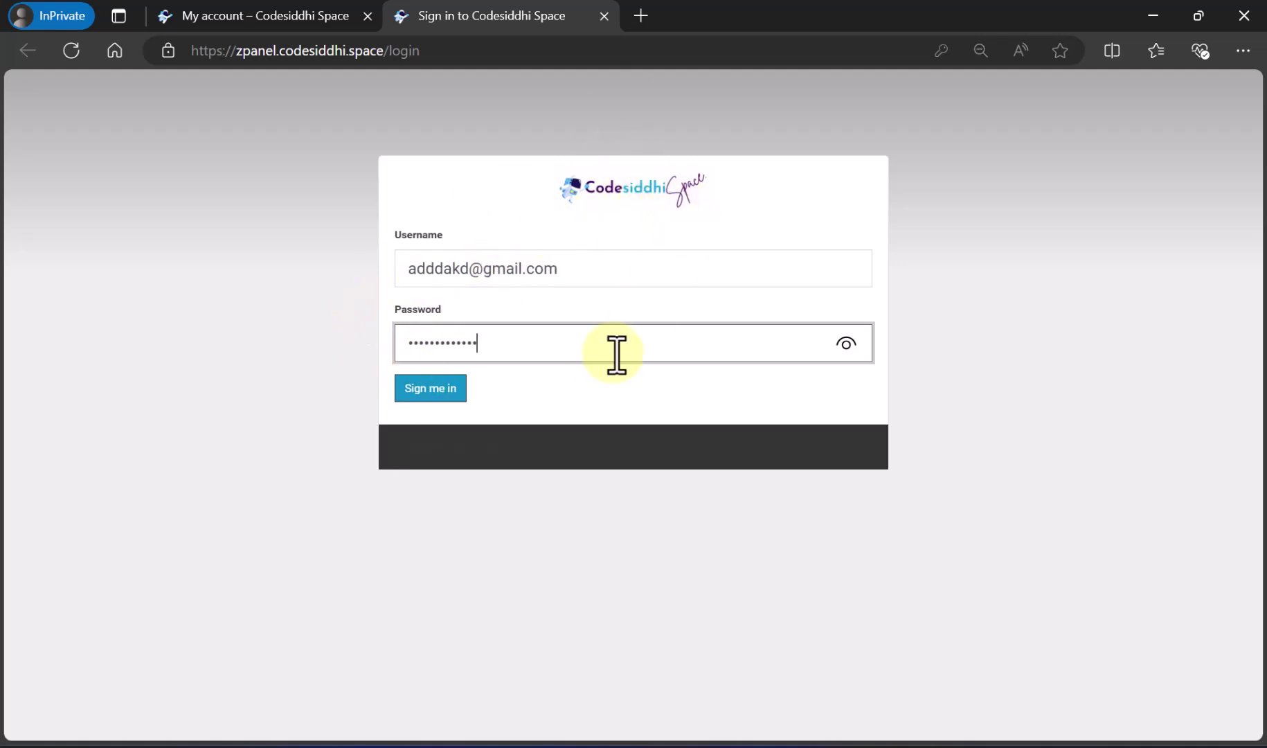
Recheck the credentials on the order page, then move to the signed-in zPanel window.
{"action": "left_click", "coordinate": [263, 15]}
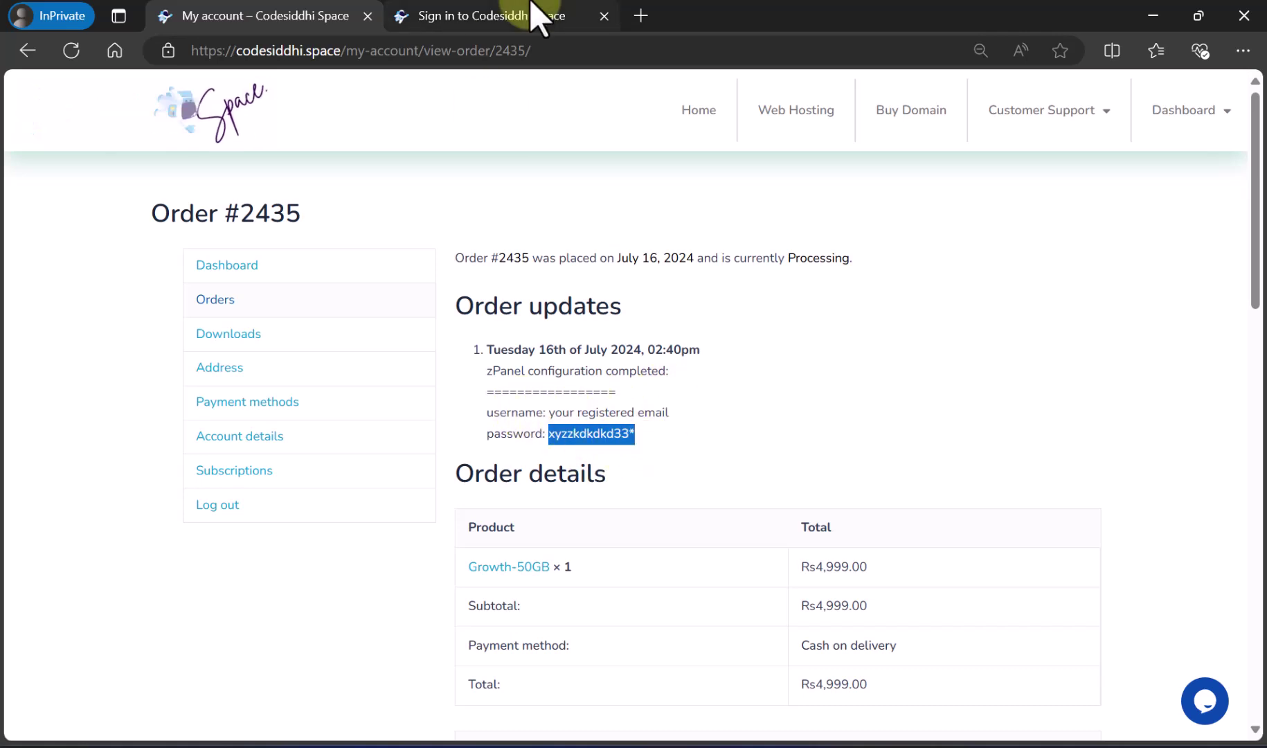
{"action": "left_click", "coordinate": [538, 16]}
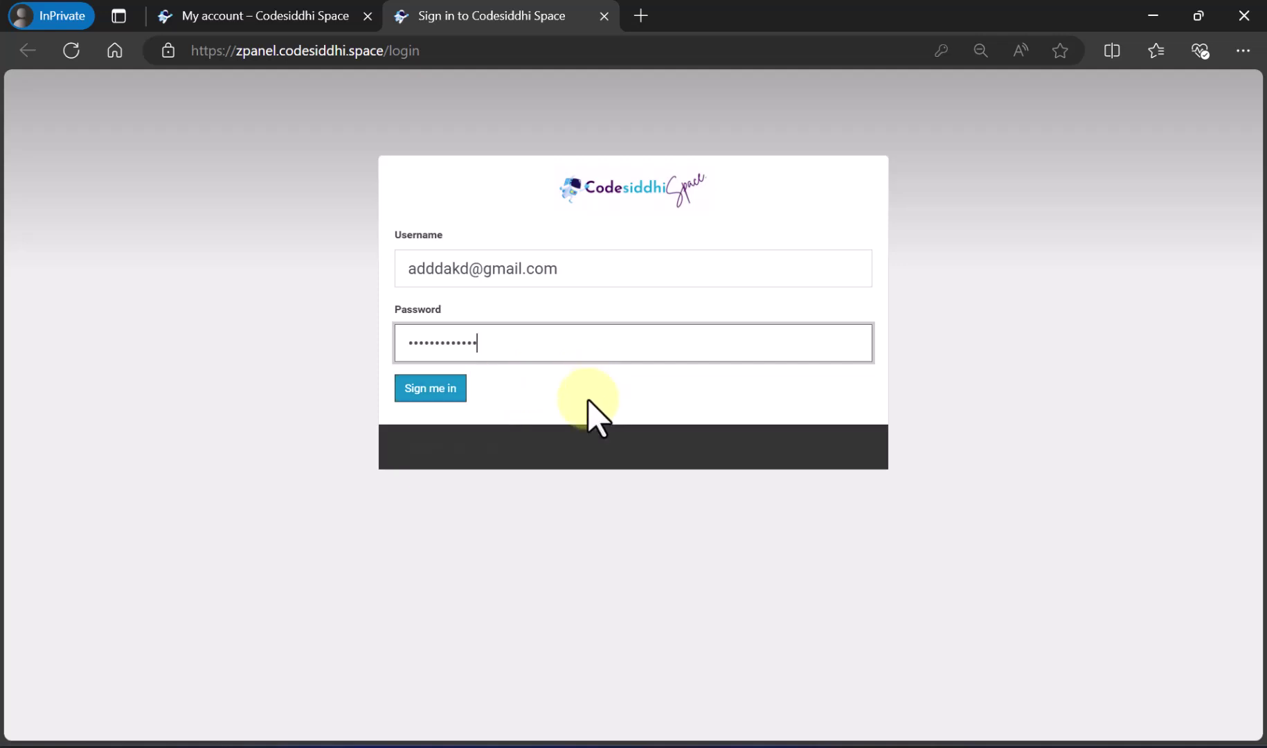
{"action": "left_click", "coordinate": [533, 745]}
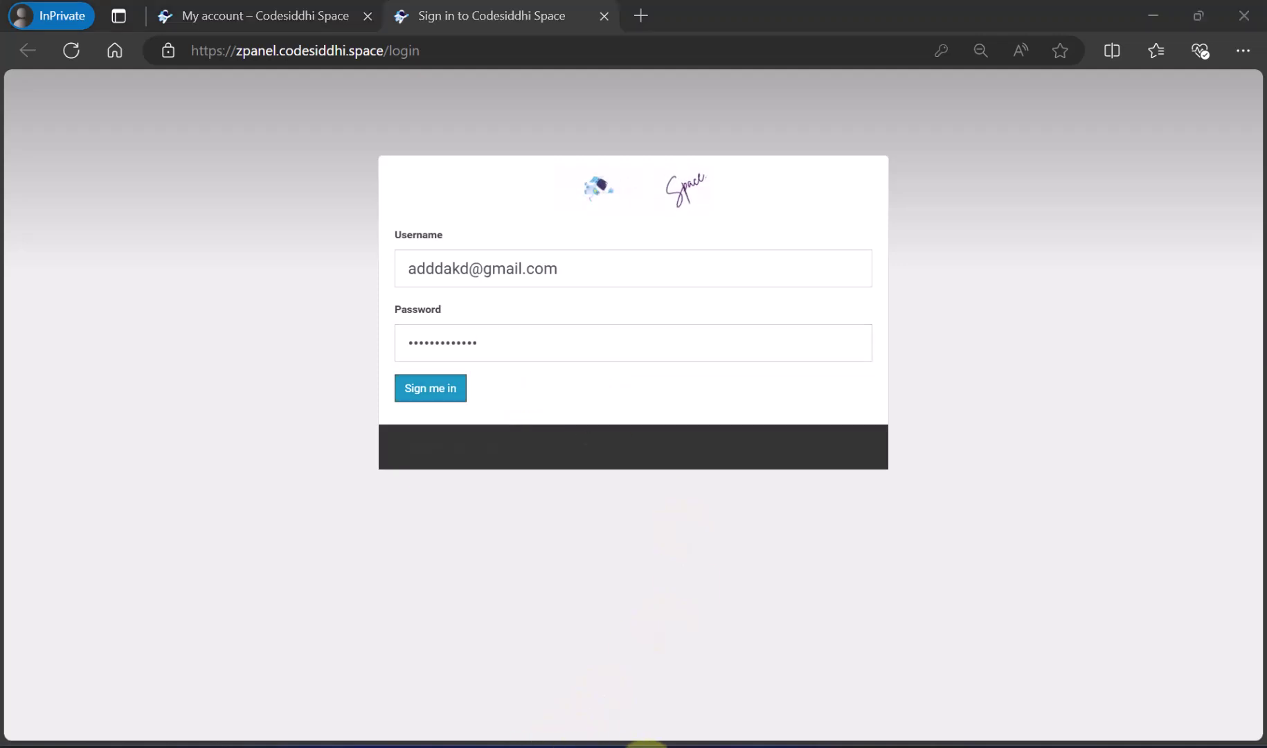
Check the Select Package dropdown, then open Hosting to see internal-team-demo.com on Linux Unlimited.
{"action": "scroll", "coordinate": [667, 516], "scroll_direction": "down", "scroll_amount": 7}
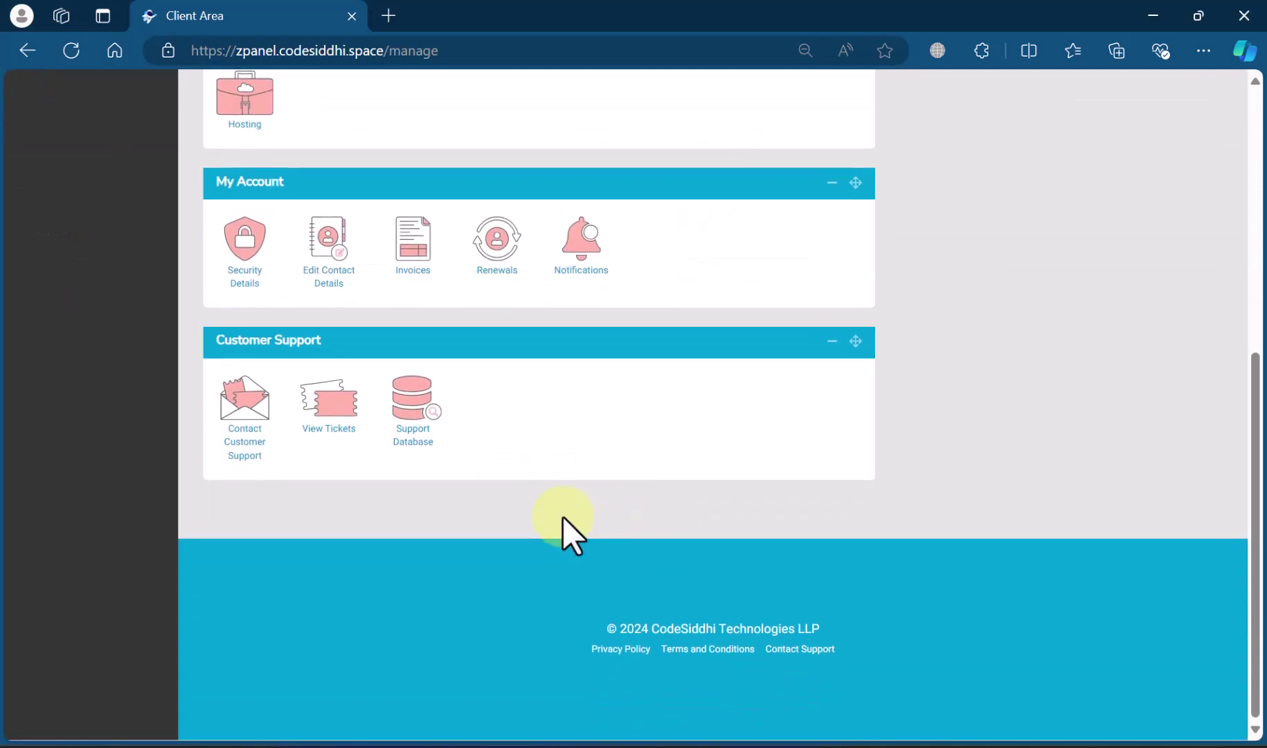
{"action": "scroll", "coordinate": [562, 517], "scroll_direction": "up", "scroll_amount": 5}
{"action": "scroll", "coordinate": [562, 518], "scroll_direction": "up", "scroll_amount": 2}
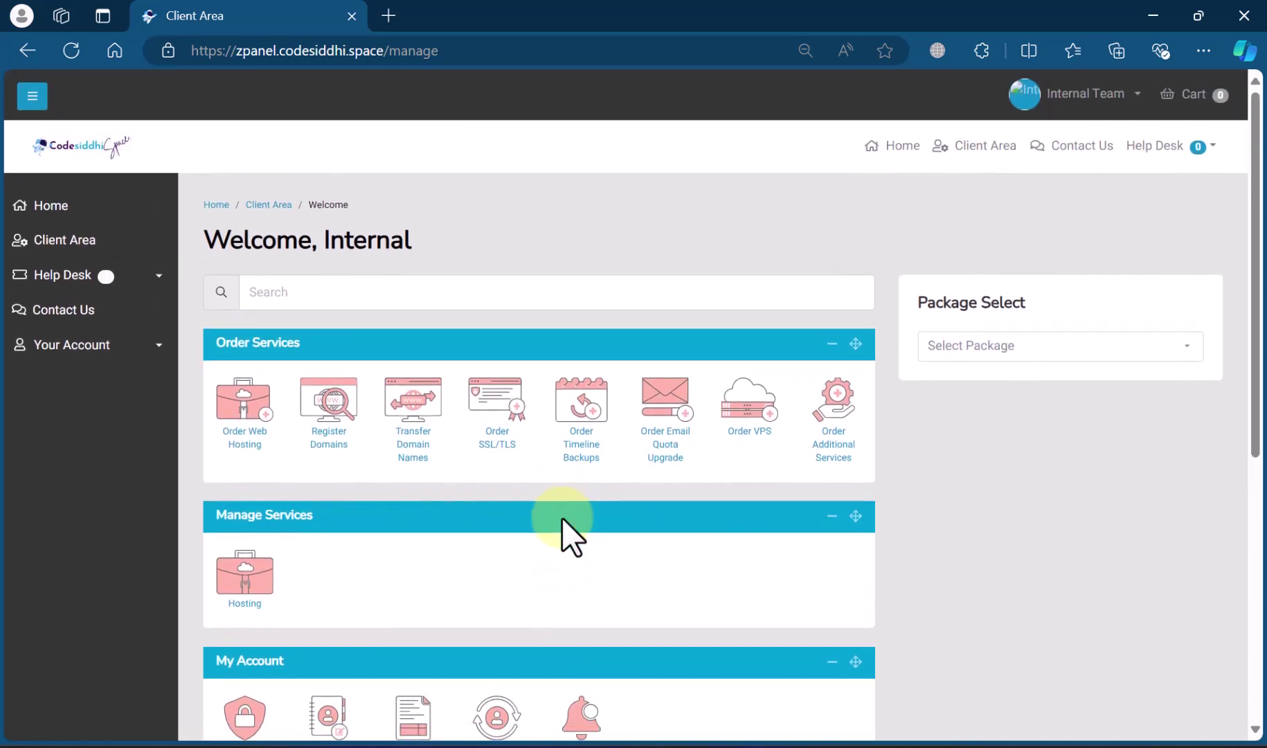
{"action": "left_click", "coordinate": [976, 348]}
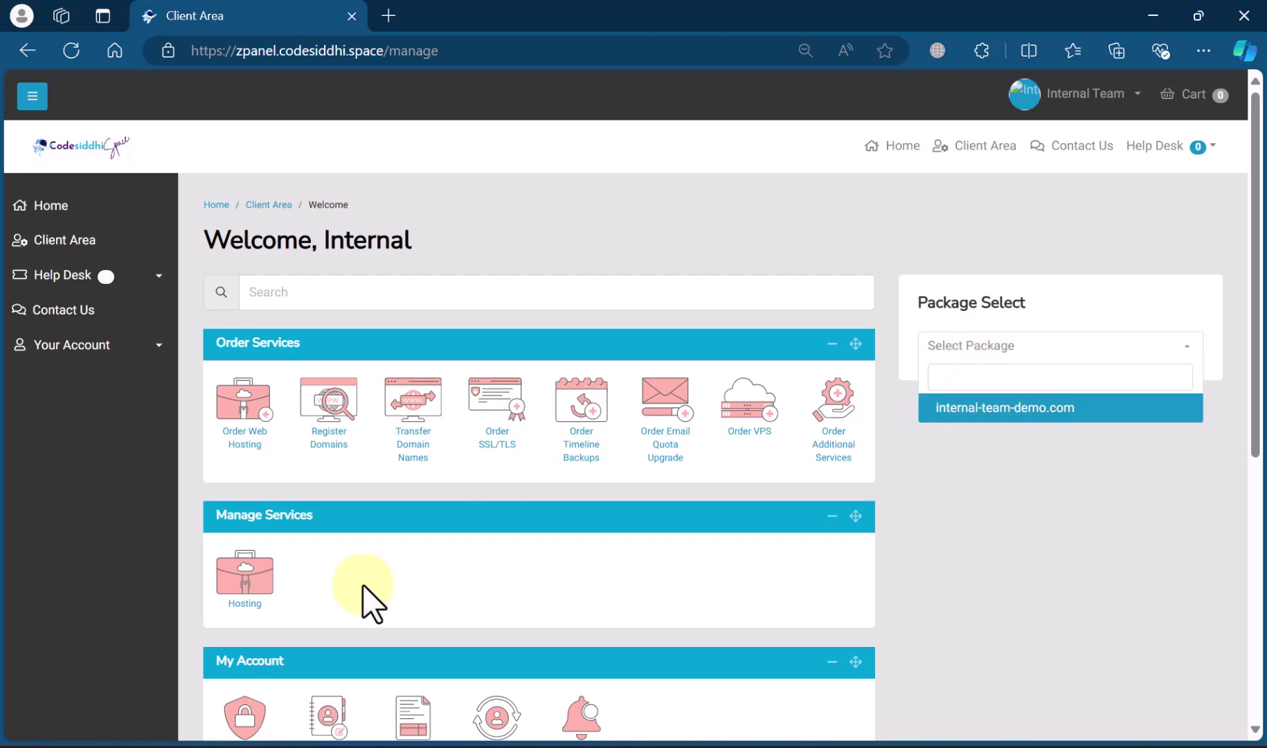
{"action": "left_click", "coordinate": [240, 583]}
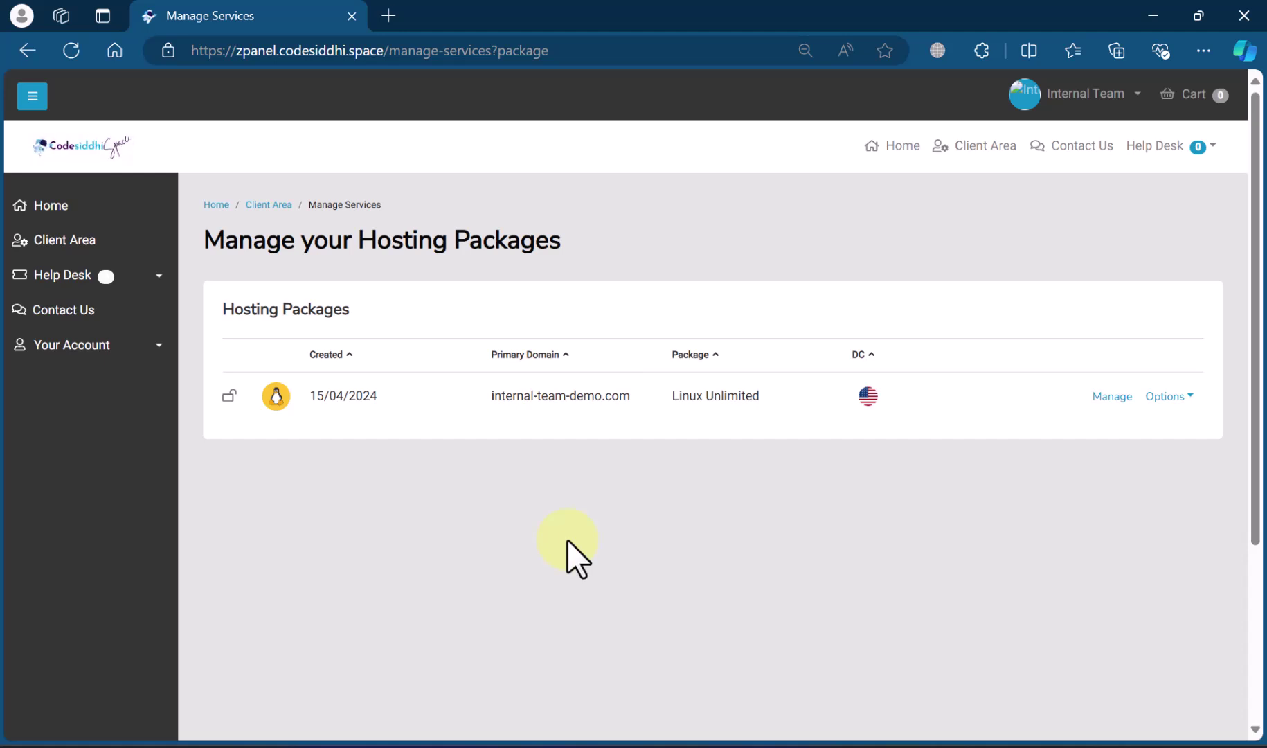
{"action": "mouse_move", "coordinate": [341, 747]}
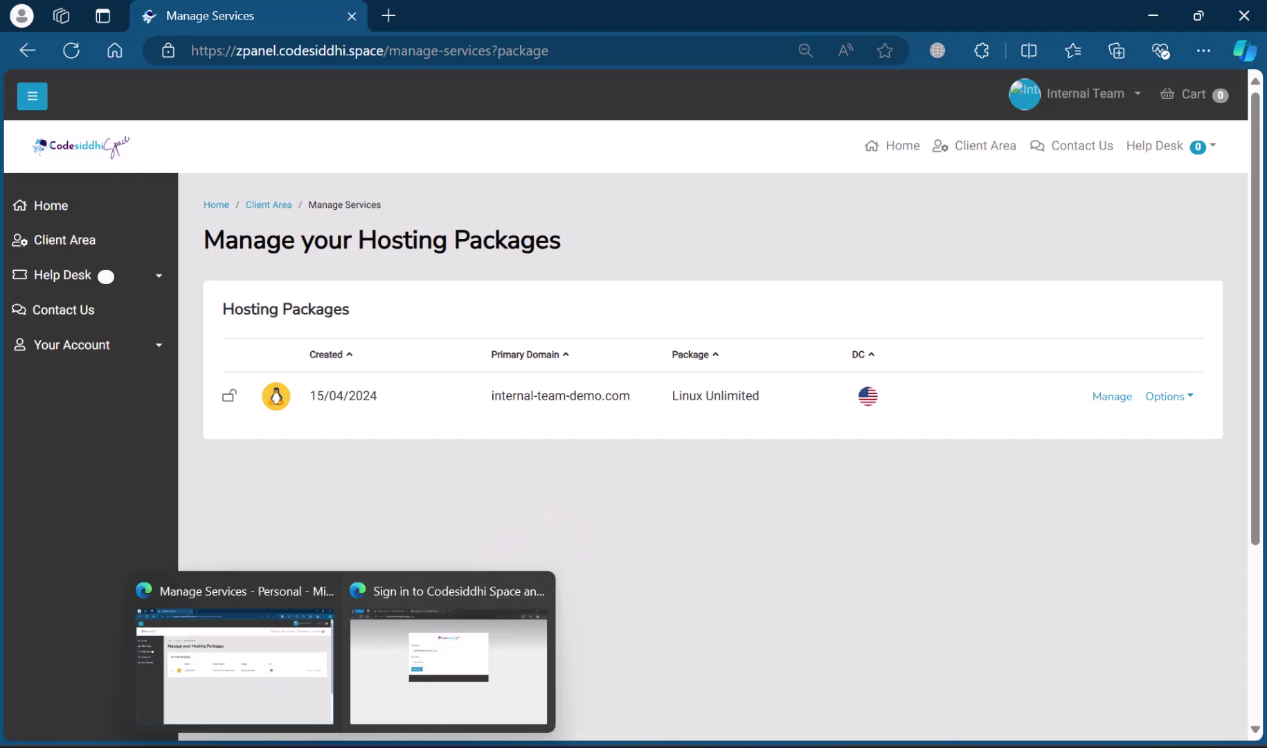
{"action": "left_click", "coordinate": [457, 661]}
{"action": "left_click", "coordinate": [298, 14]}
{"action": "left_click_drag", "start_coordinate": [489, 367], "coordinate": [661, 424]}
{"action": "left_click", "coordinate": [661, 424]}
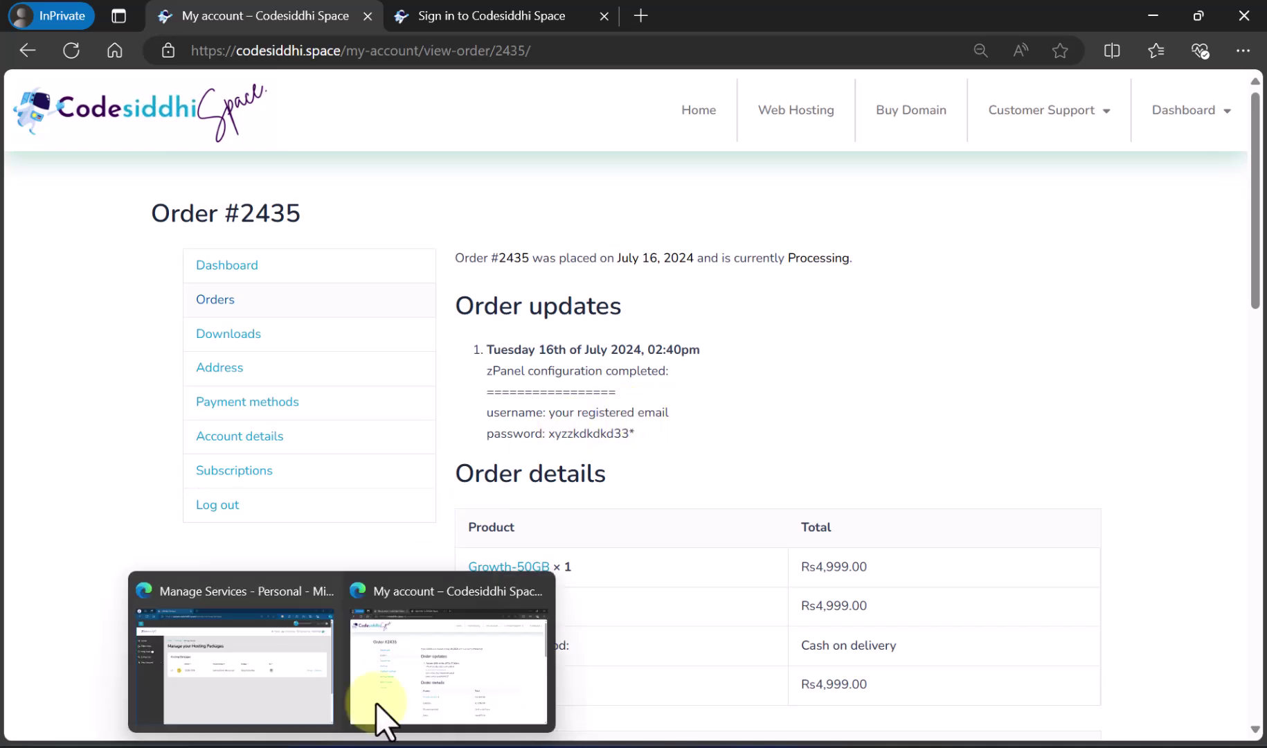
{"action": "mouse_move", "coordinate": [327, 744]}
{"action": "left_click", "coordinate": [237, 669]}
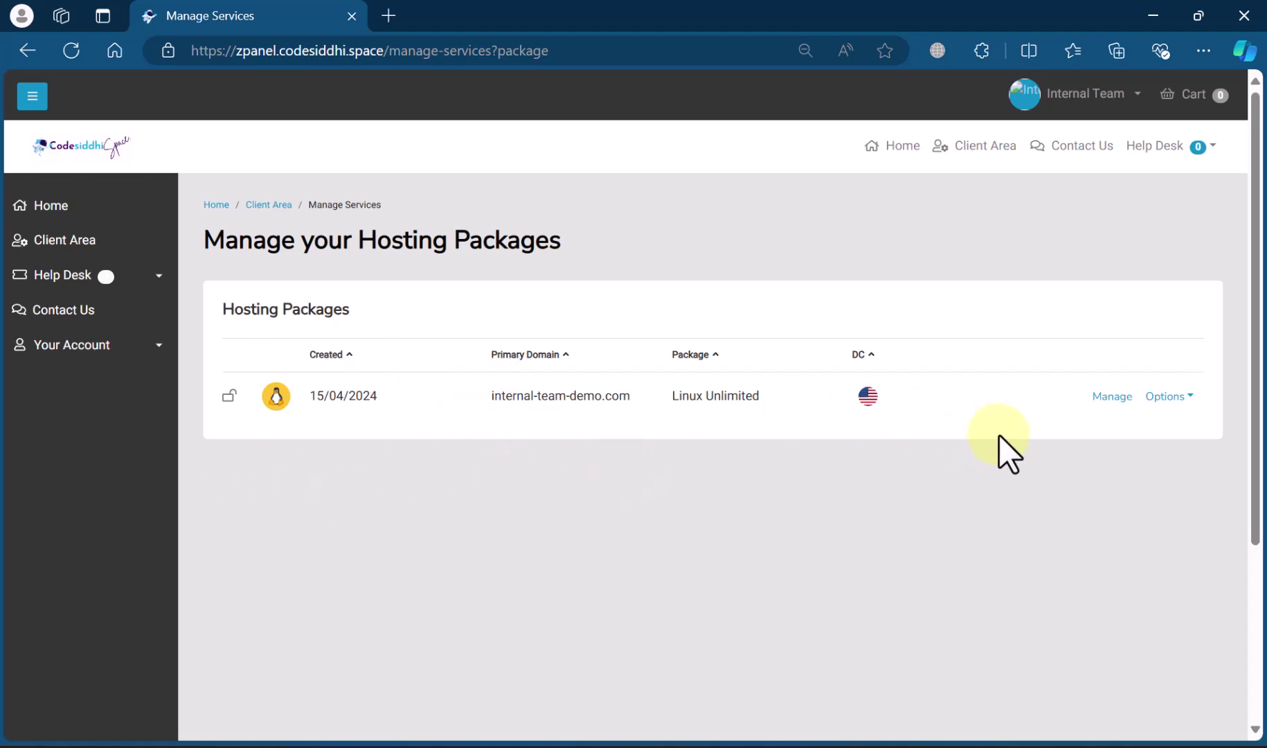
{"action": "left_click", "coordinate": [1112, 396]}
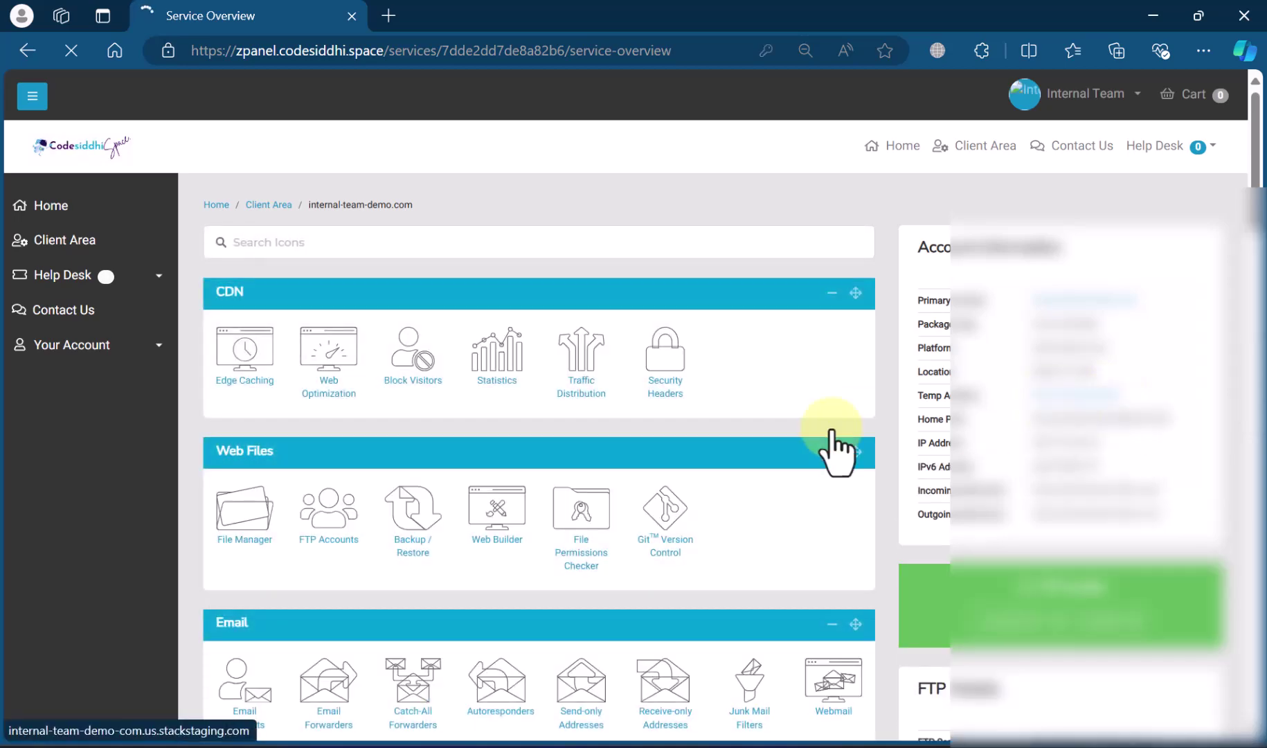
Browse the internal-team-demo.com overview to One-Click Installs and launch the WordPress installer.
{"action": "scroll", "coordinate": [834, 447], "scroll_direction": "down", "scroll_amount": 3}
{"action": "scroll", "coordinate": [834, 443], "scroll_direction": "up", "scroll_amount": 3}
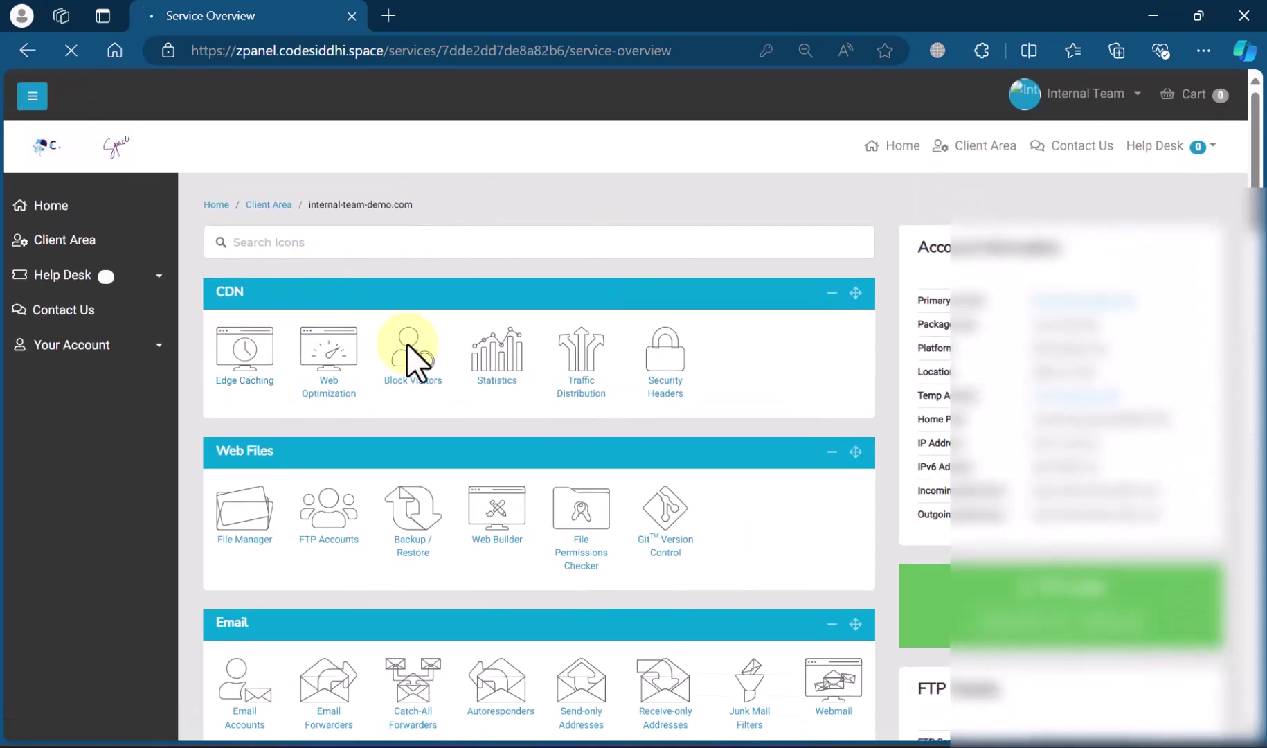
{"action": "scroll", "coordinate": [572, 439], "scroll_direction": "down", "scroll_amount": 7}
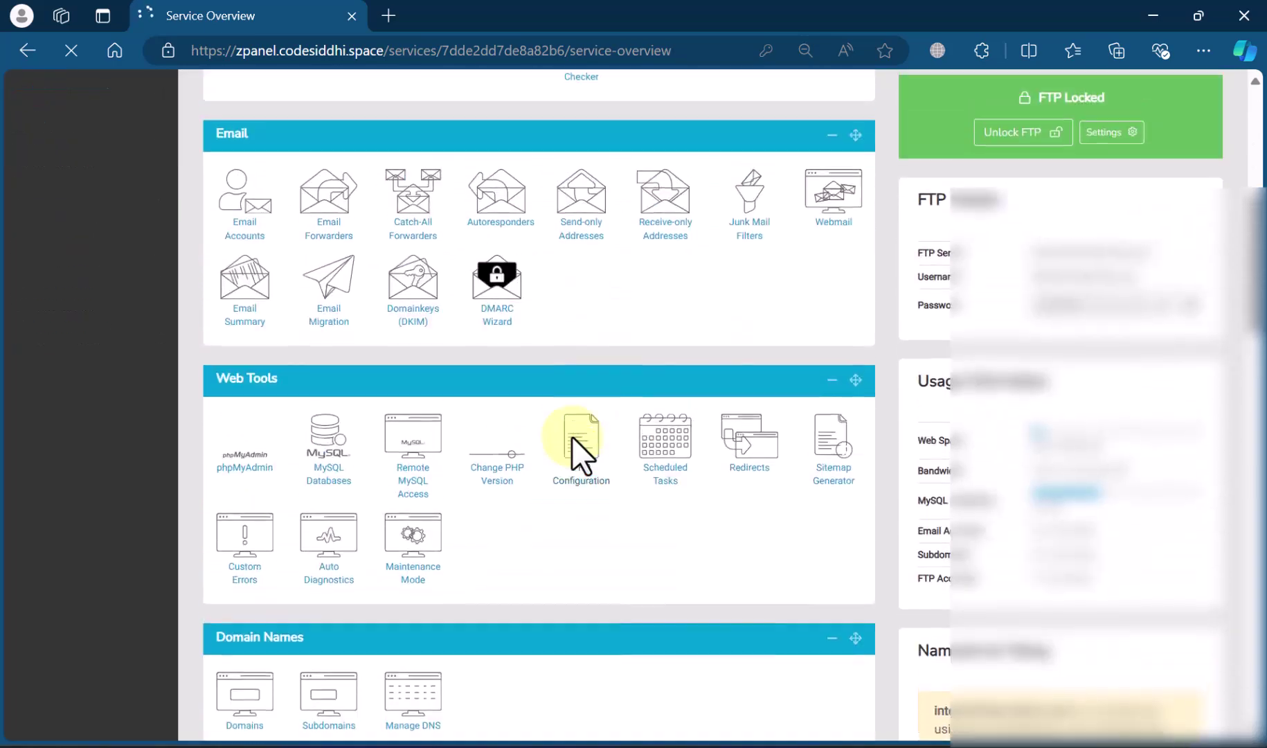
{"action": "scroll", "coordinate": [572, 436], "scroll_direction": "up", "scroll_amount": 1}
{"action": "scroll", "coordinate": [572, 436], "scroll_direction": "down", "scroll_amount": 4}
{"action": "scroll", "coordinate": [572, 436], "scroll_direction": "up", "scroll_amount": 10}
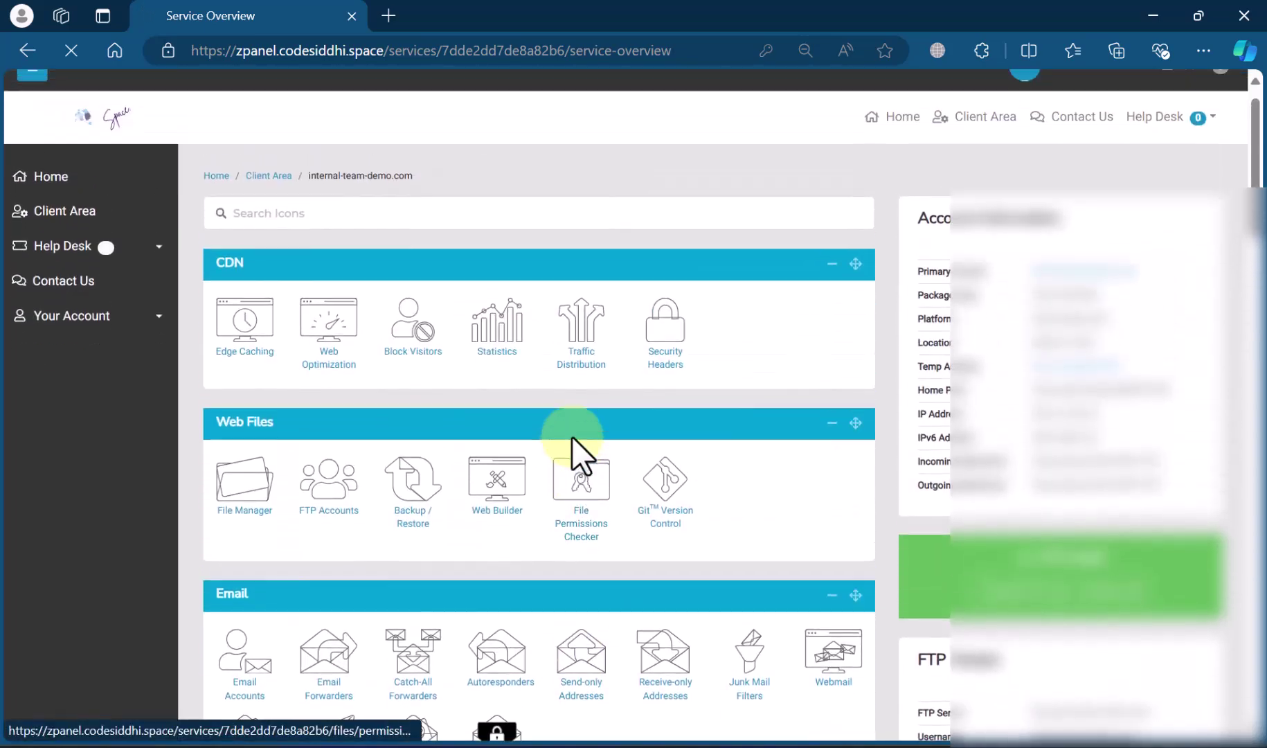
{"action": "scroll", "coordinate": [572, 436], "scroll_direction": "down", "scroll_amount": 10}
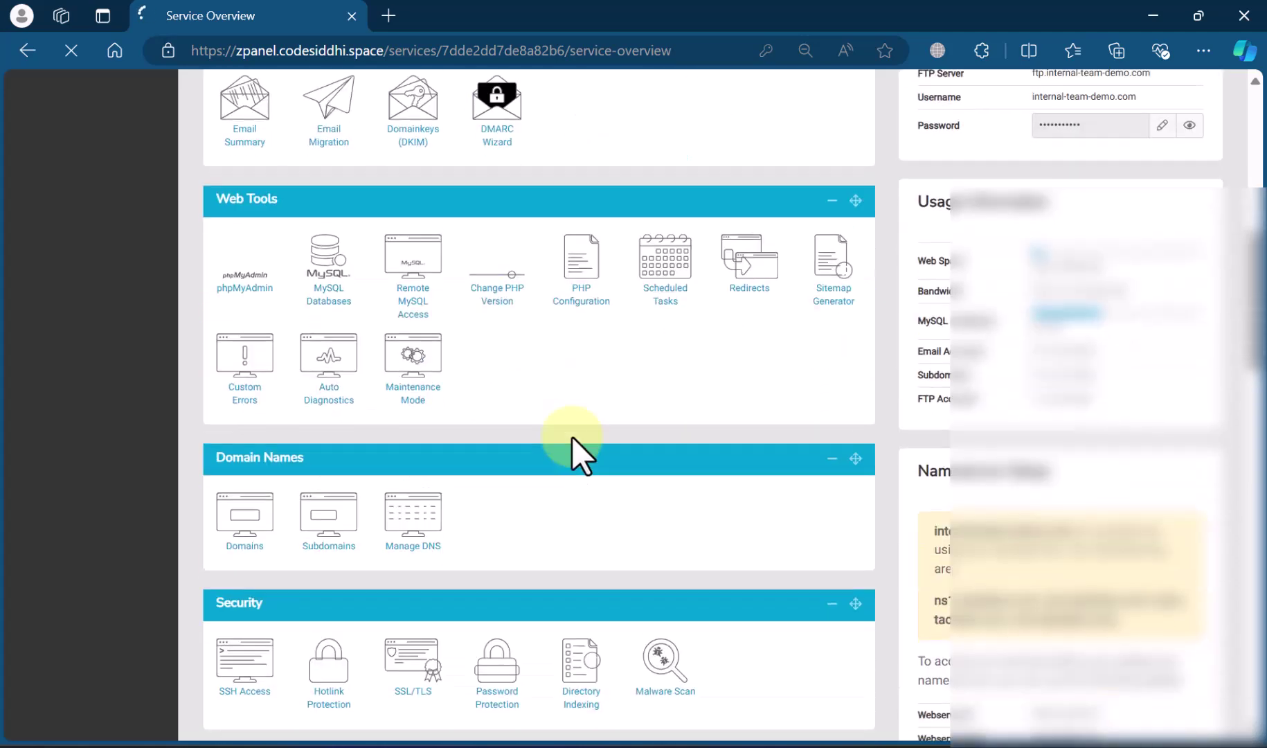
{"action": "scroll", "coordinate": [572, 436], "scroll_direction": "down", "scroll_amount": 2}
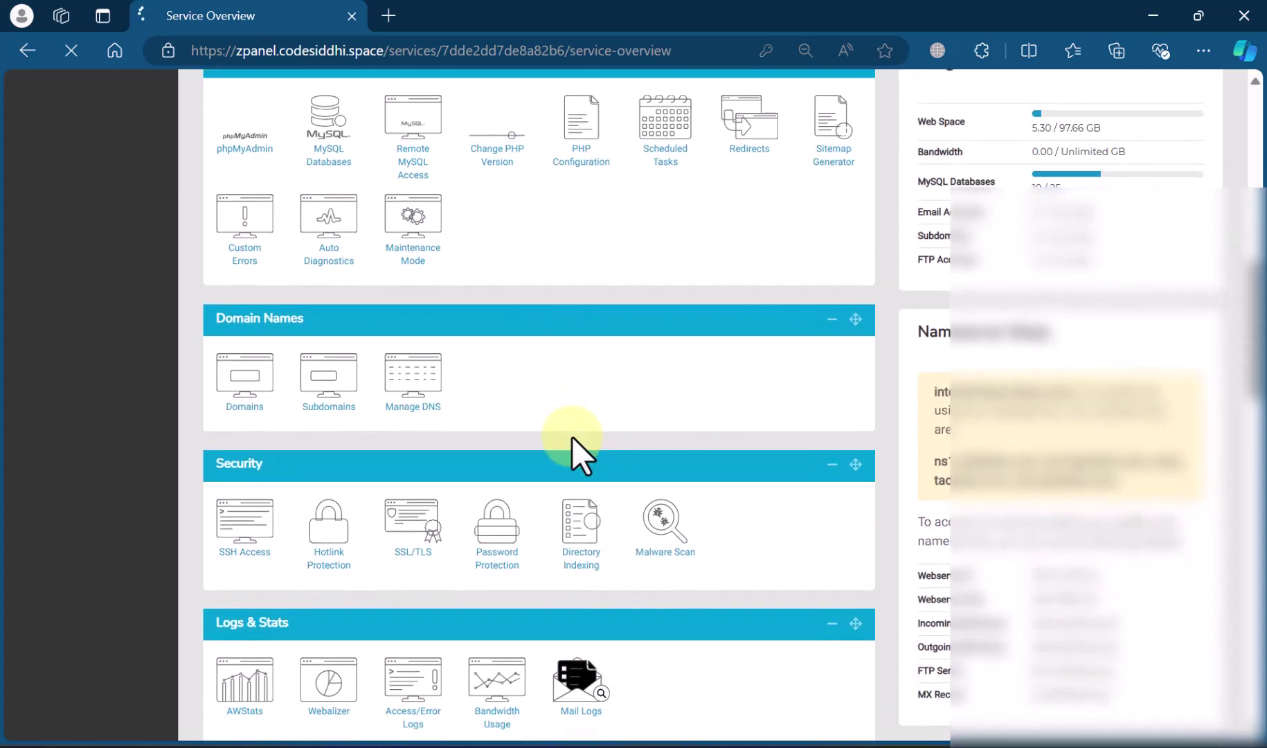
{"action": "scroll", "coordinate": [572, 436], "scroll_direction": "down", "scroll_amount": 7}
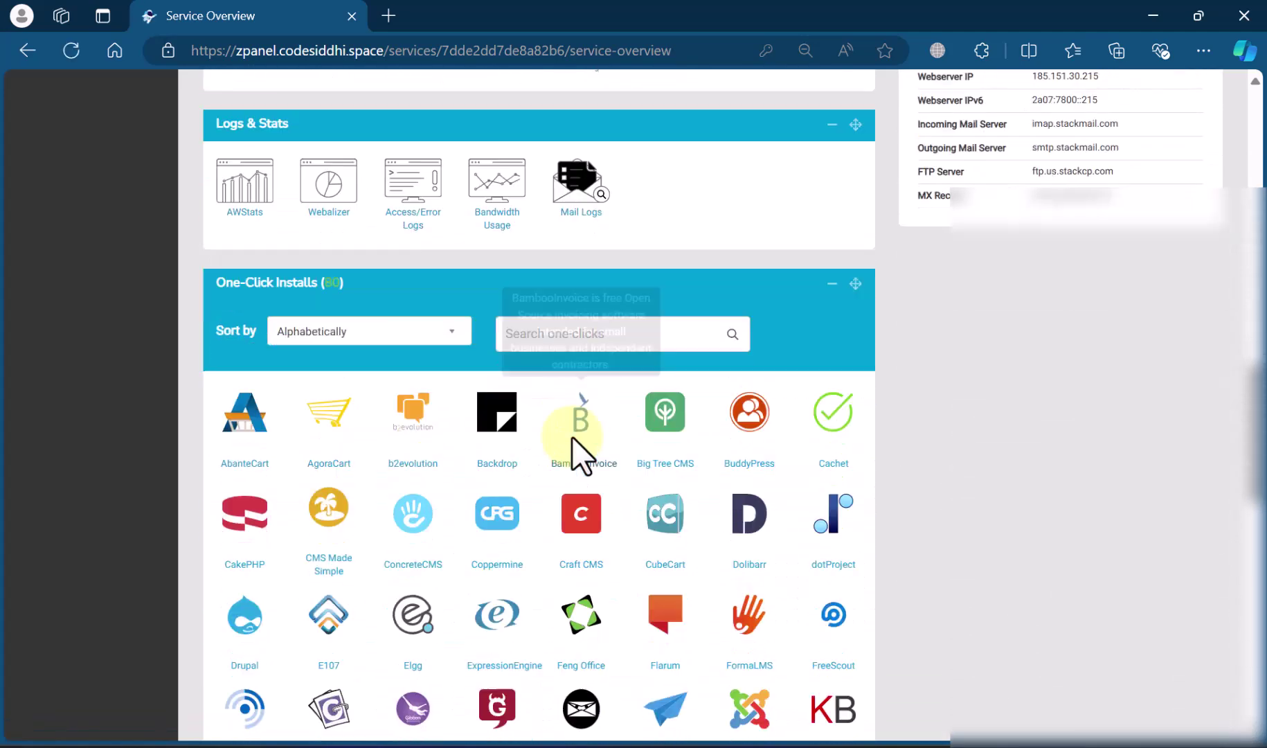
{"action": "scroll", "coordinate": [572, 436], "scroll_direction": "down", "scroll_amount": 7}
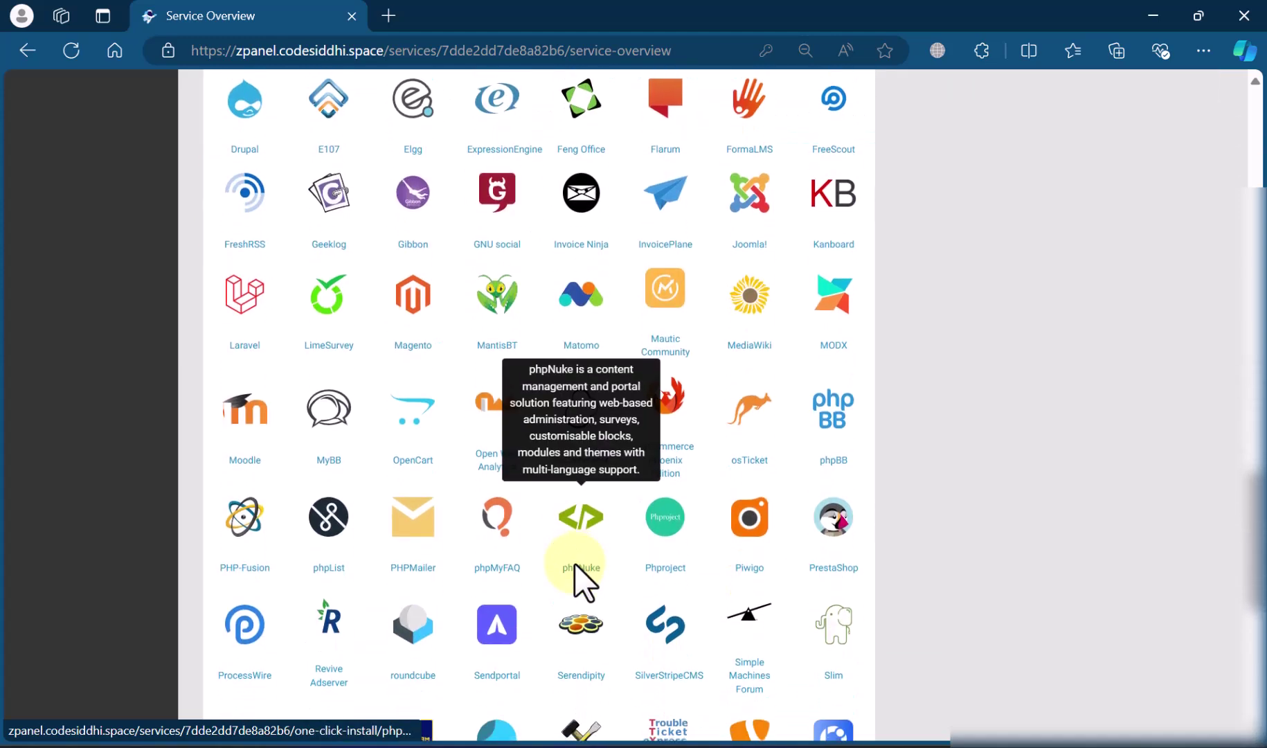
{"action": "scroll", "coordinate": [580, 581], "scroll_direction": "up", "scroll_amount": 6}
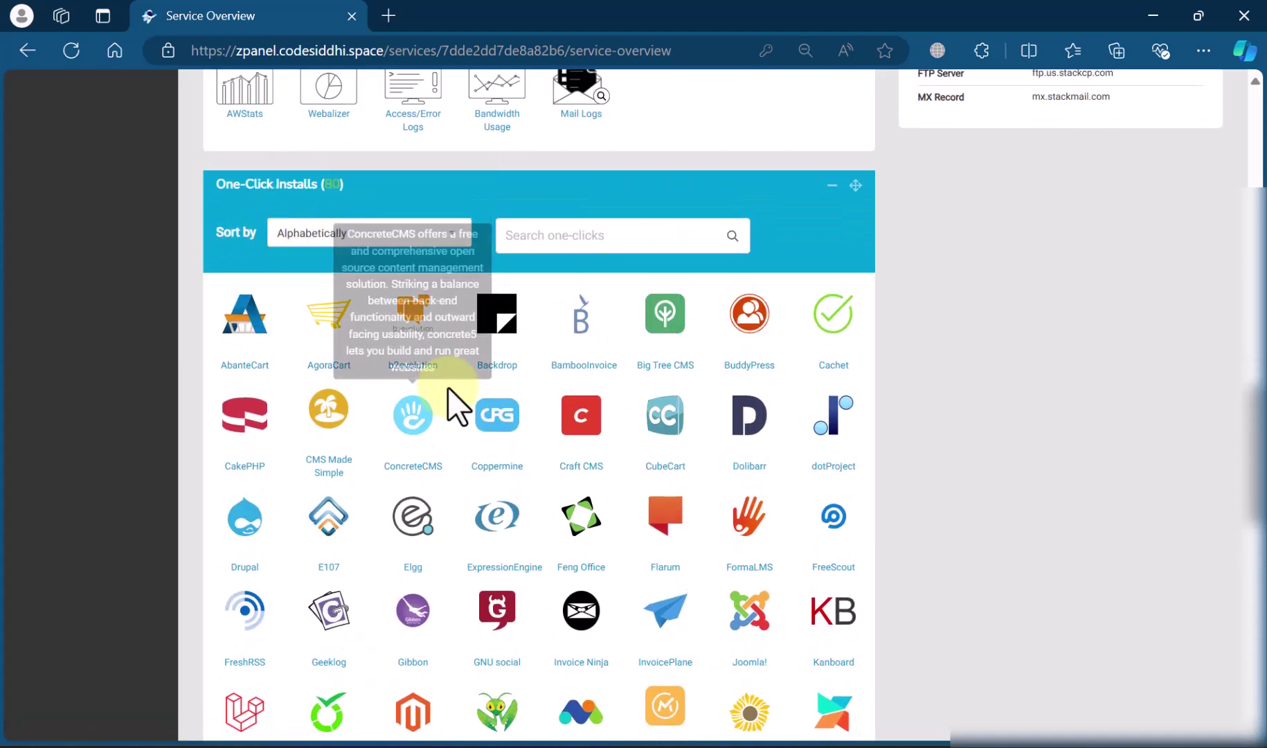
{"action": "scroll", "coordinate": [448, 387], "scroll_direction": "down", "scroll_amount": 12}
{"action": "scroll", "coordinate": [509, 582], "scroll_direction": "up", "scroll_amount": 11}
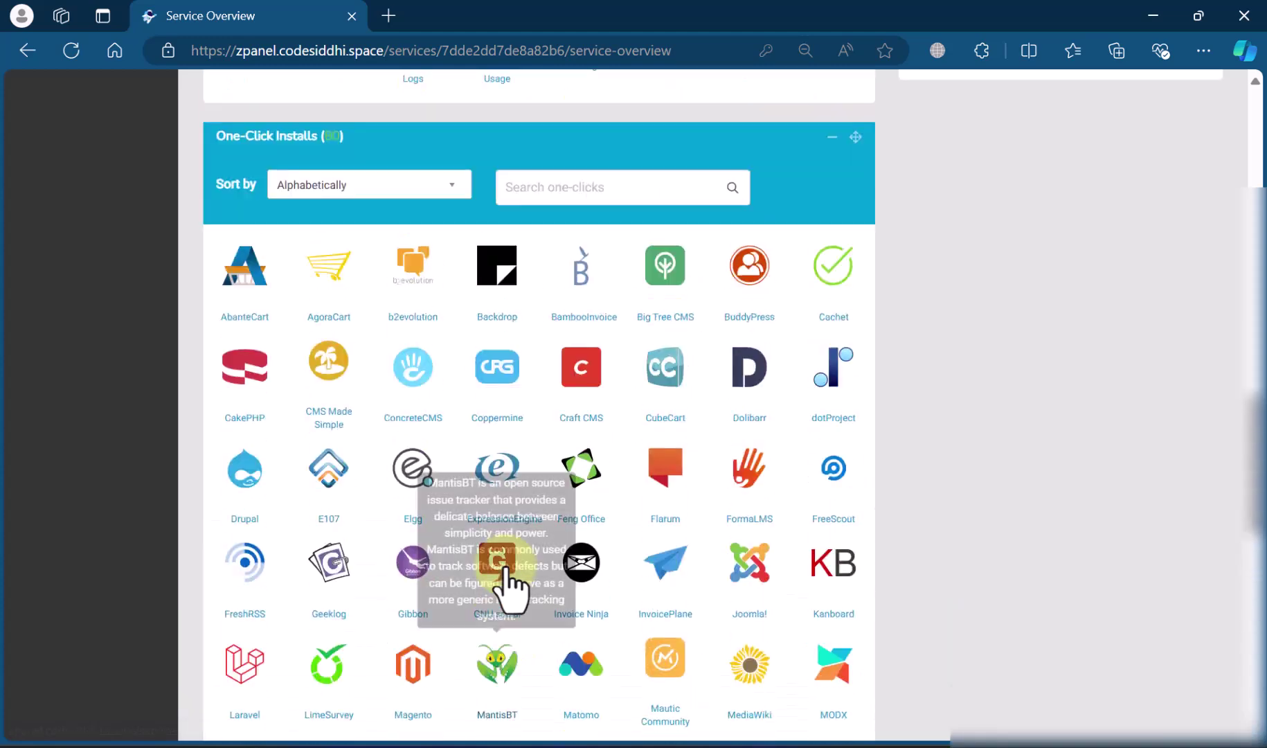
{"action": "scroll", "coordinate": [508, 583], "scroll_direction": "up", "scroll_amount": 8}
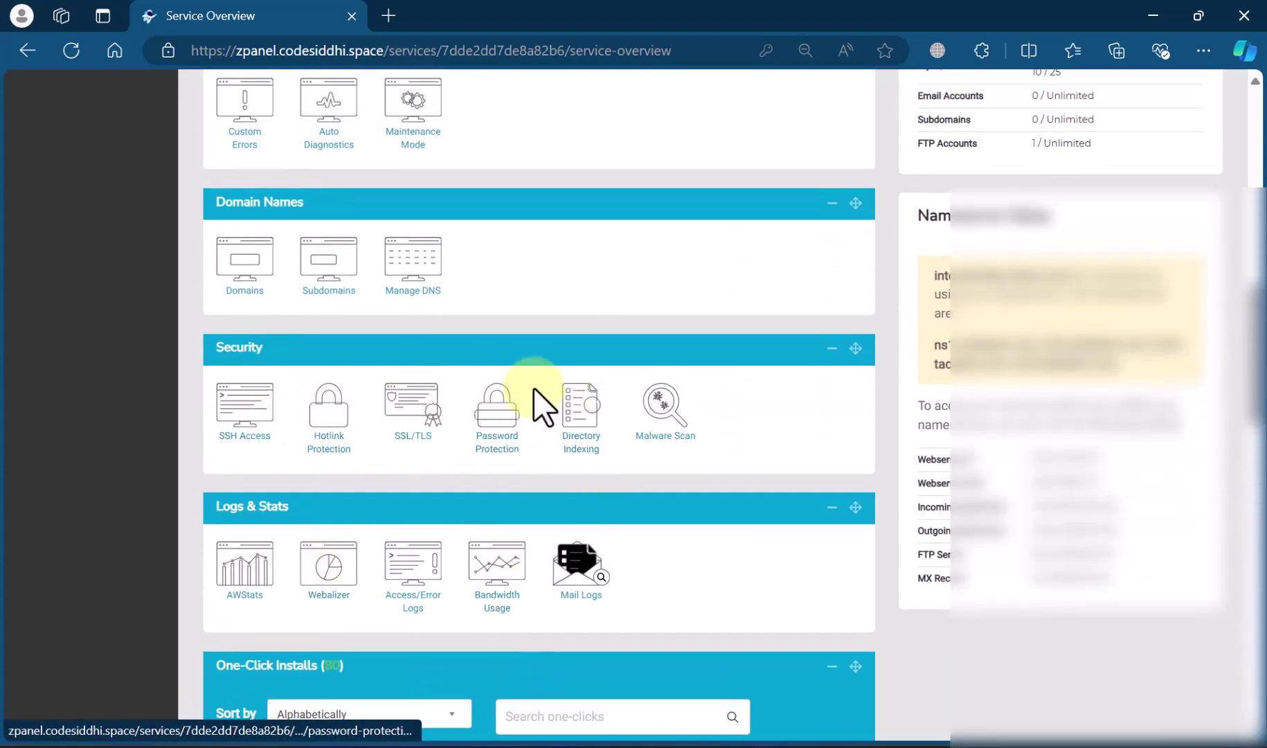
{"action": "scroll", "coordinate": [526, 405], "scroll_direction": "up", "scroll_amount": 3}
{"action": "scroll", "coordinate": [333, 457], "scroll_direction": "up", "scroll_amount": 4}
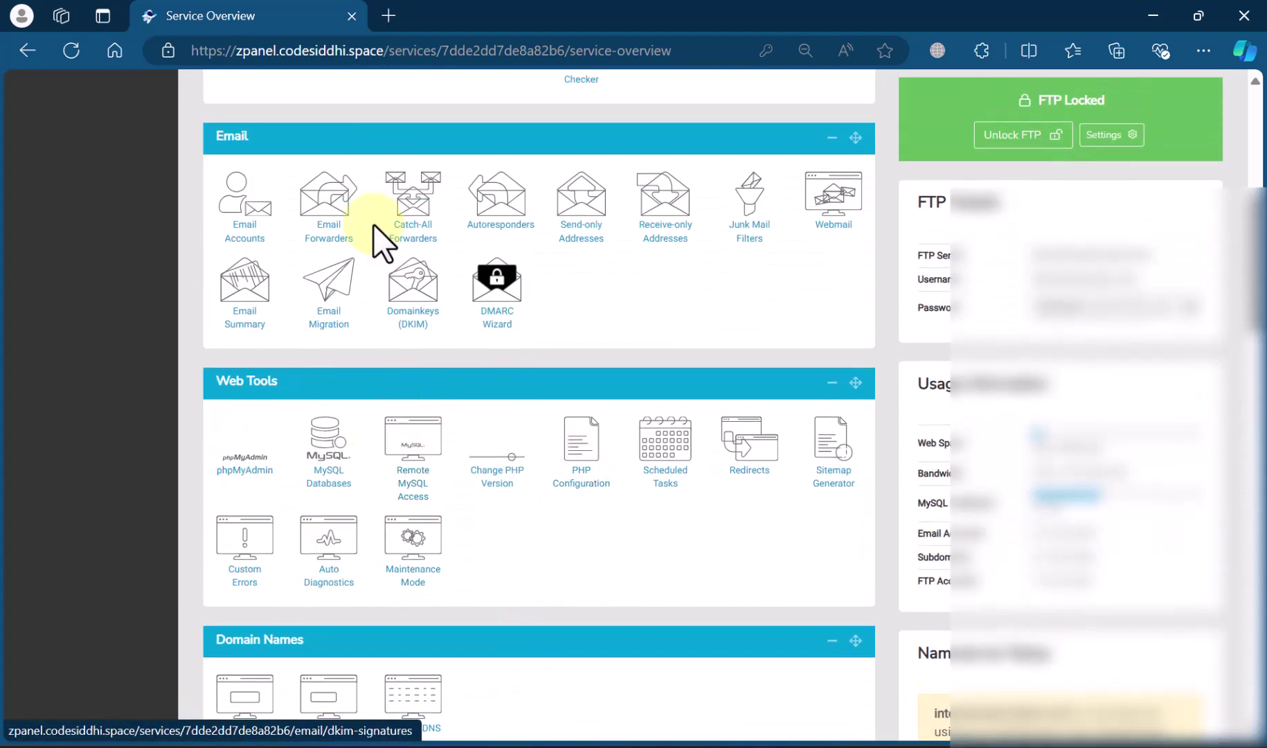
{"action": "scroll", "coordinate": [824, 238], "scroll_direction": "up", "scroll_amount": 7}
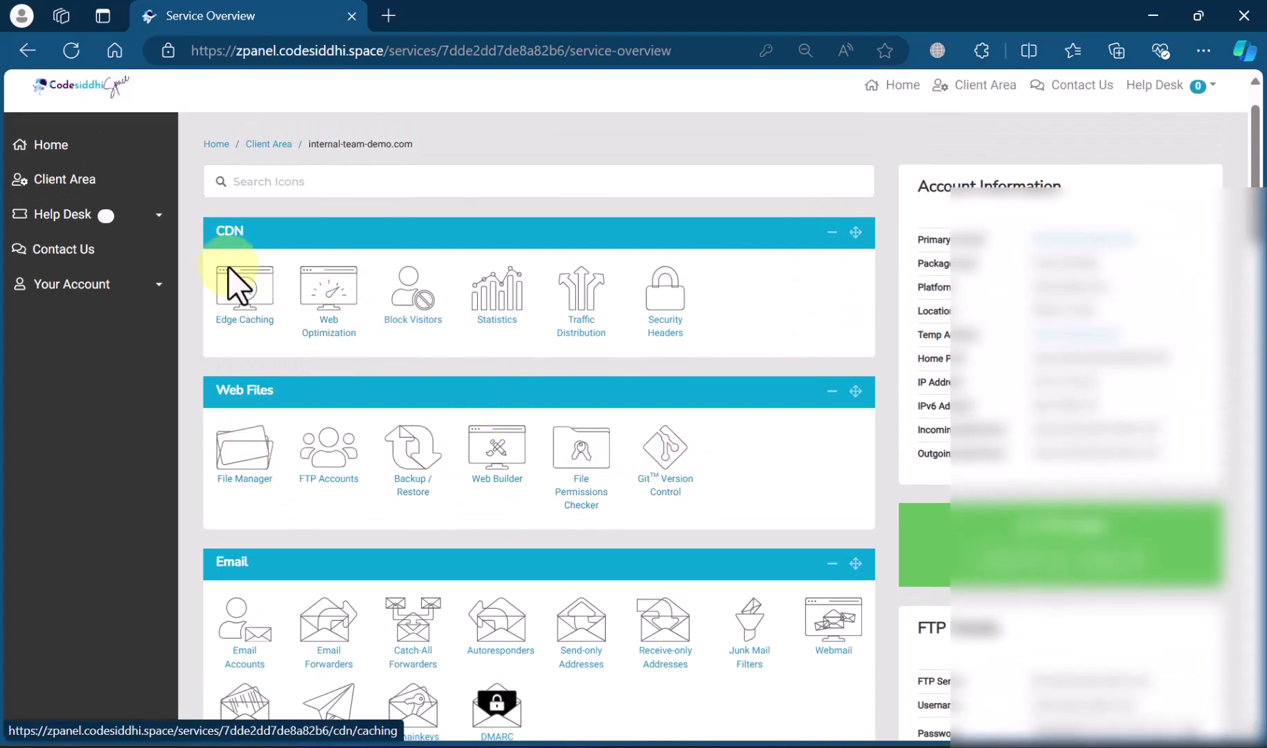
{"action": "scroll", "coordinate": [565, 532], "scroll_direction": "down", "scroll_amount": 15}
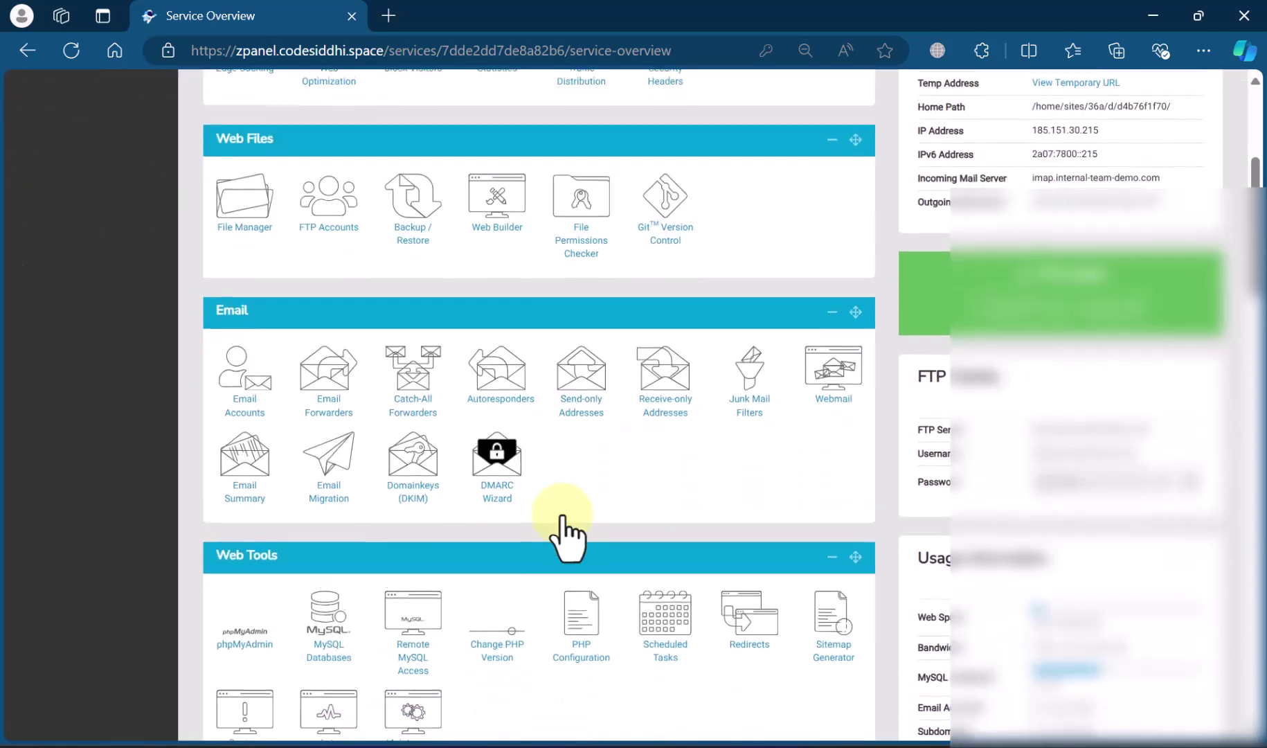
{"action": "scroll", "coordinate": [566, 532], "scroll_direction": "down", "scroll_amount": 5}
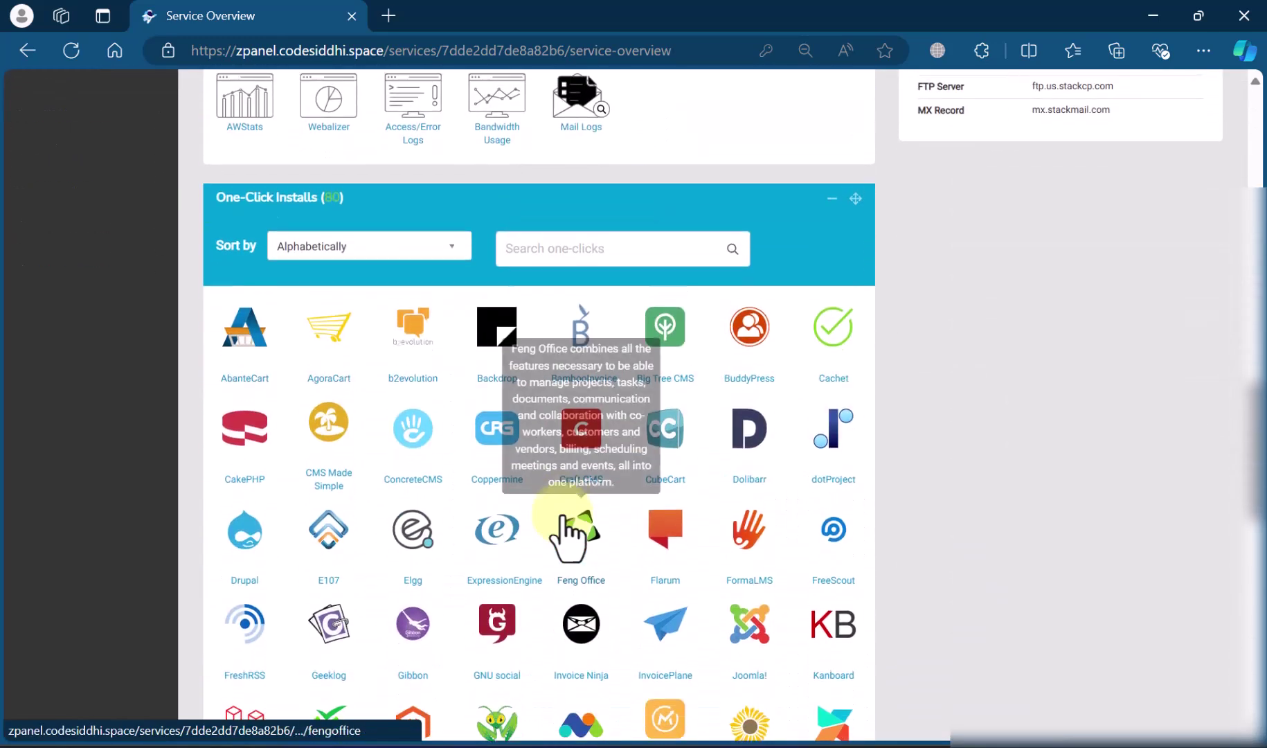
{"action": "scroll", "coordinate": [568, 533], "scroll_direction": "down", "scroll_amount": 10}
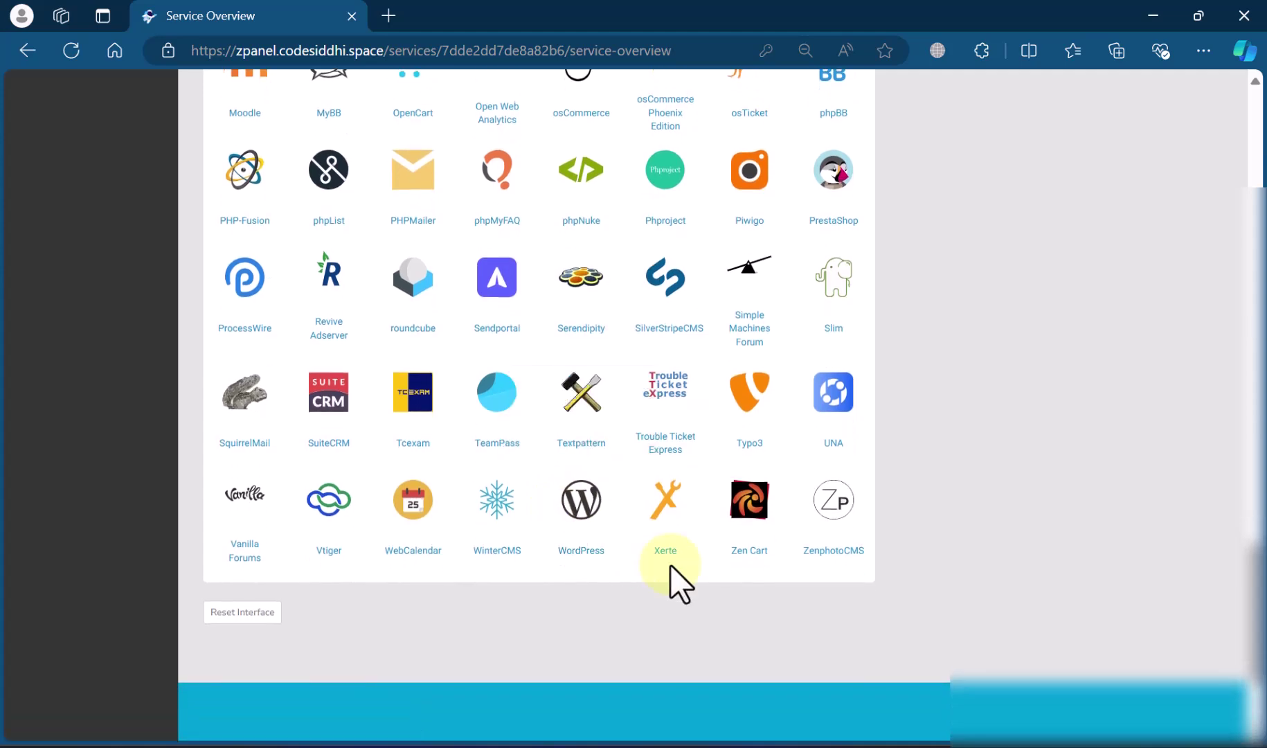
{"action": "scroll", "coordinate": [503, 430], "scroll_direction": "up", "scroll_amount": 12}
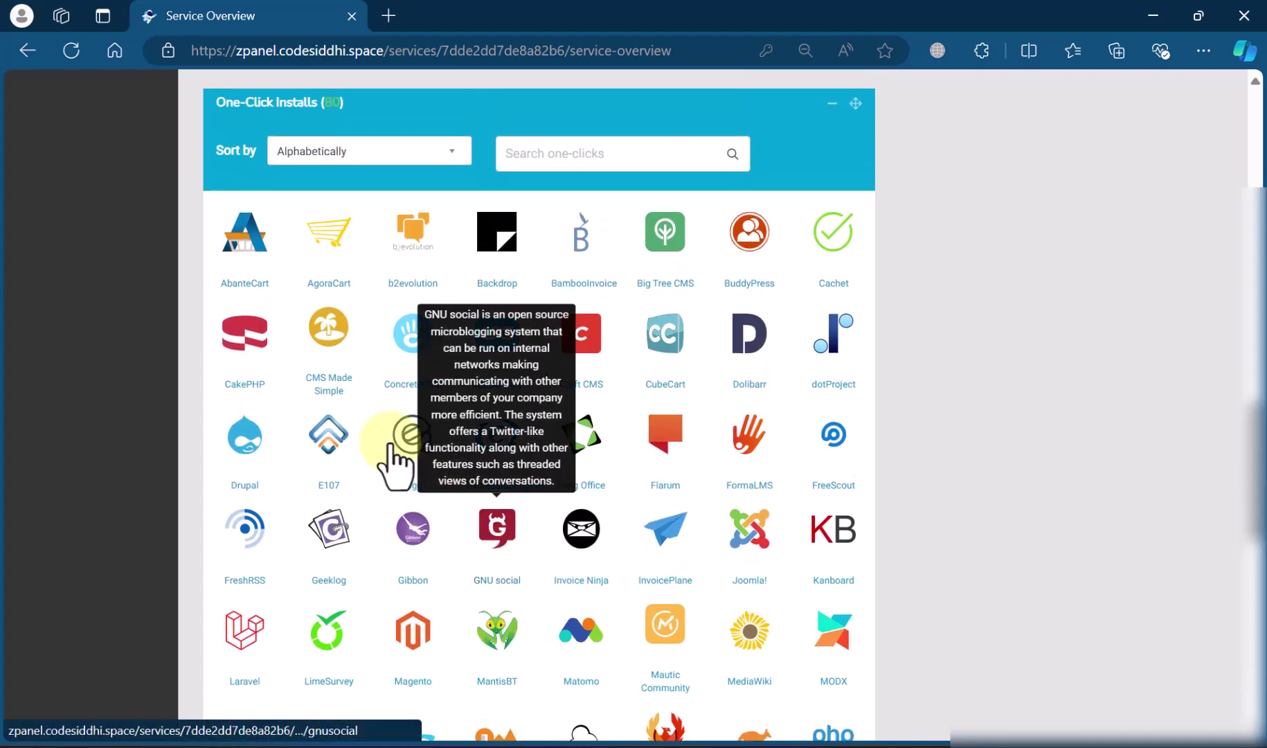
{"action": "scroll", "coordinate": [600, 537], "scroll_direction": "down", "scroll_amount": 10}
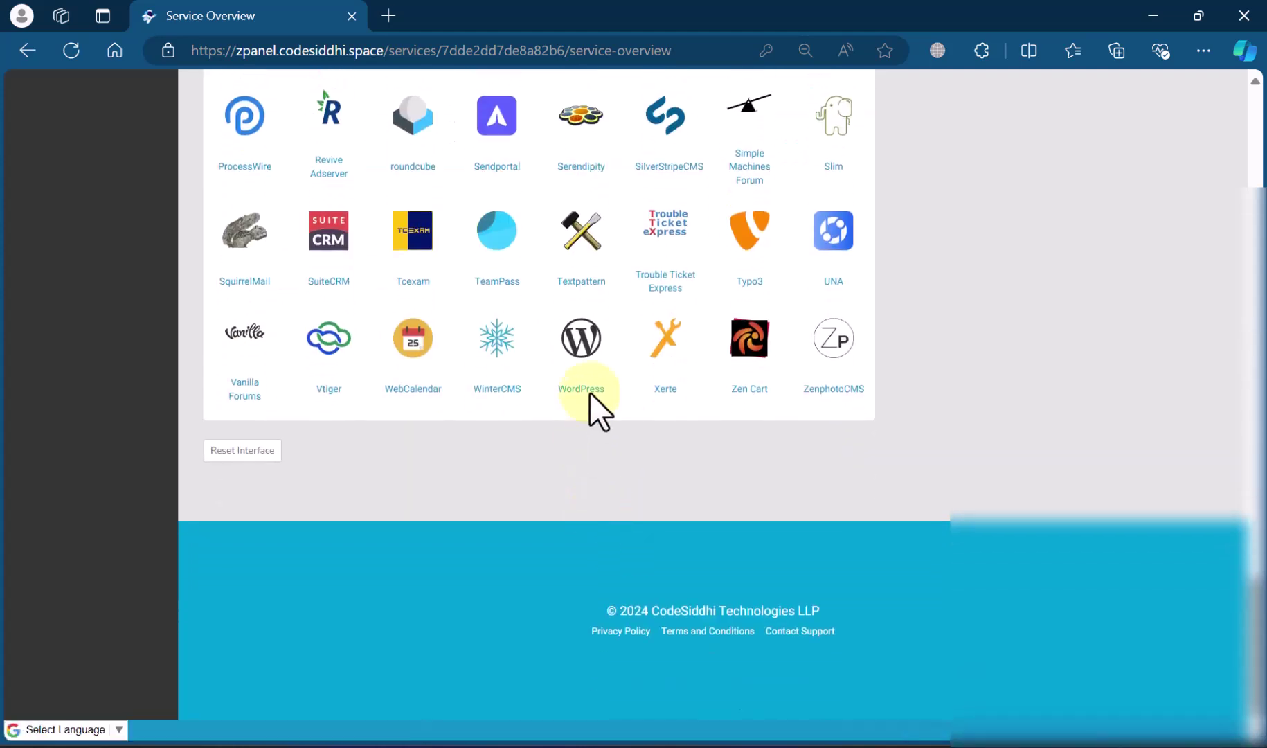
{"action": "left_click", "coordinate": [584, 346]}
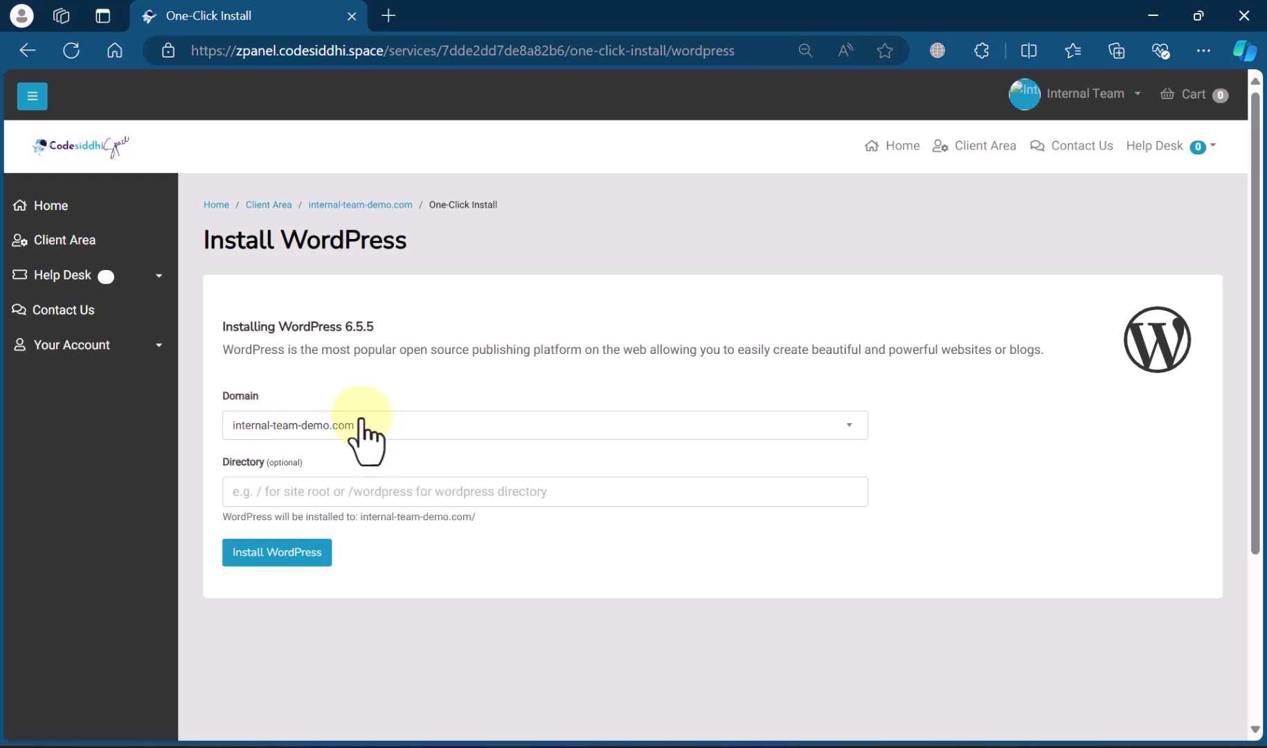
Set the install directory to /dummyinstance and install WordPress 6.5.5 on internal-team-demo.com.
{"action": "left_click", "coordinate": [269, 492]}
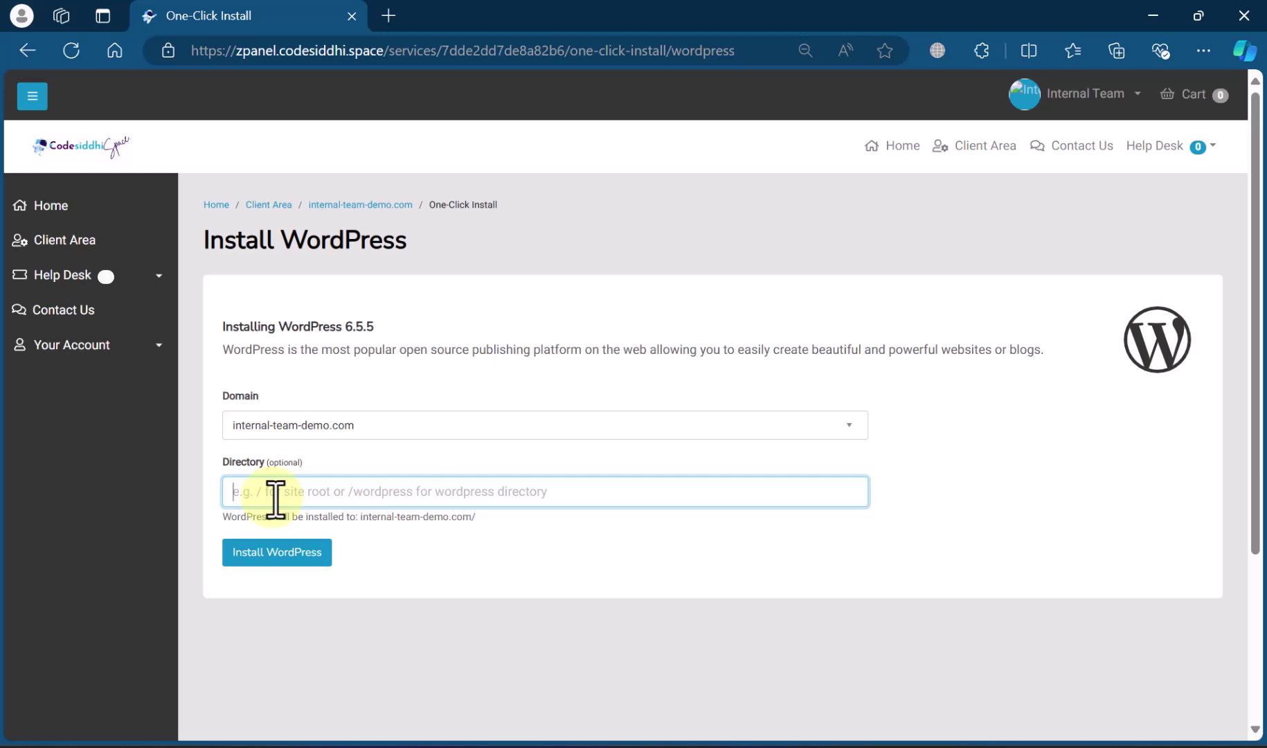
{"action": "type", "text": "/"}
{"action": "key", "text": "BackSpace"}
{"action": "key", "text": "BackSpace"}
{"action": "key", "text": "BackSpace"}
{"action": "key", "text": "BackSpace"}
{"action": "key", "text": "BackSpace"}
{"action": "type", "text": "/"}
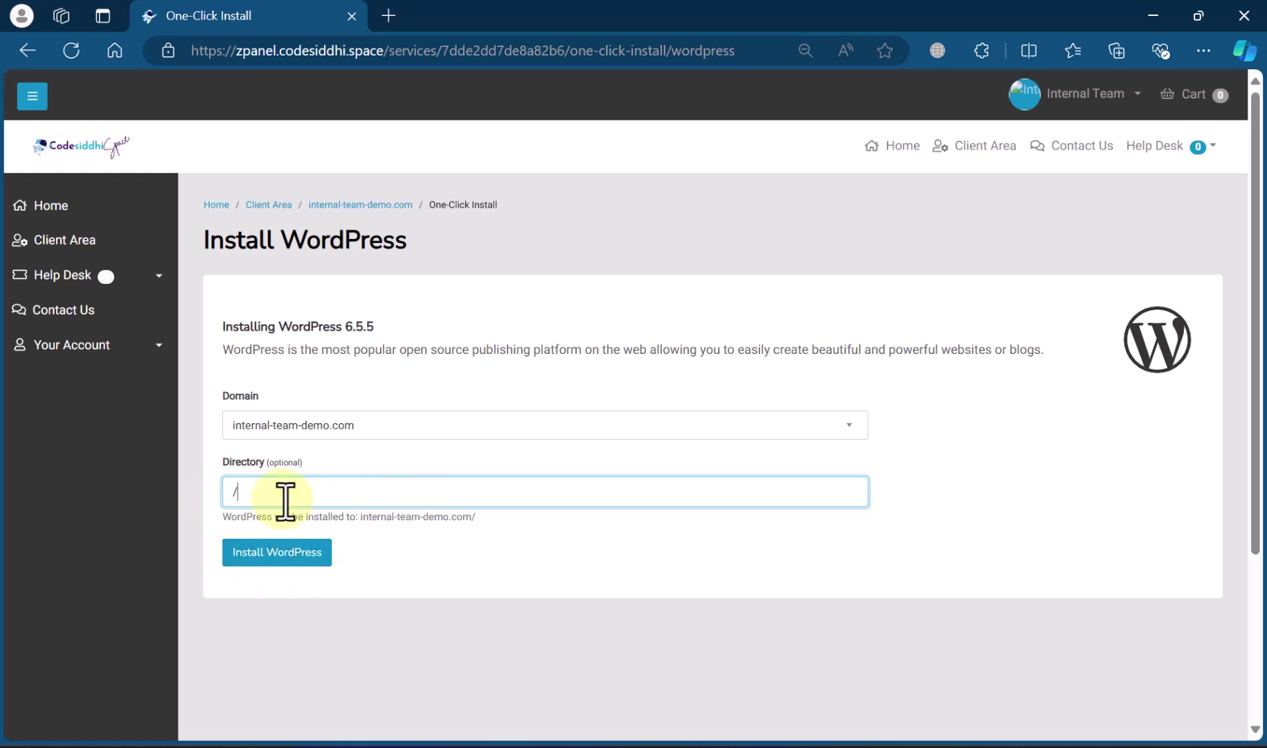
{"action": "type", "text": "dummyinstance"}
{"action": "left_click", "coordinate": [270, 552]}
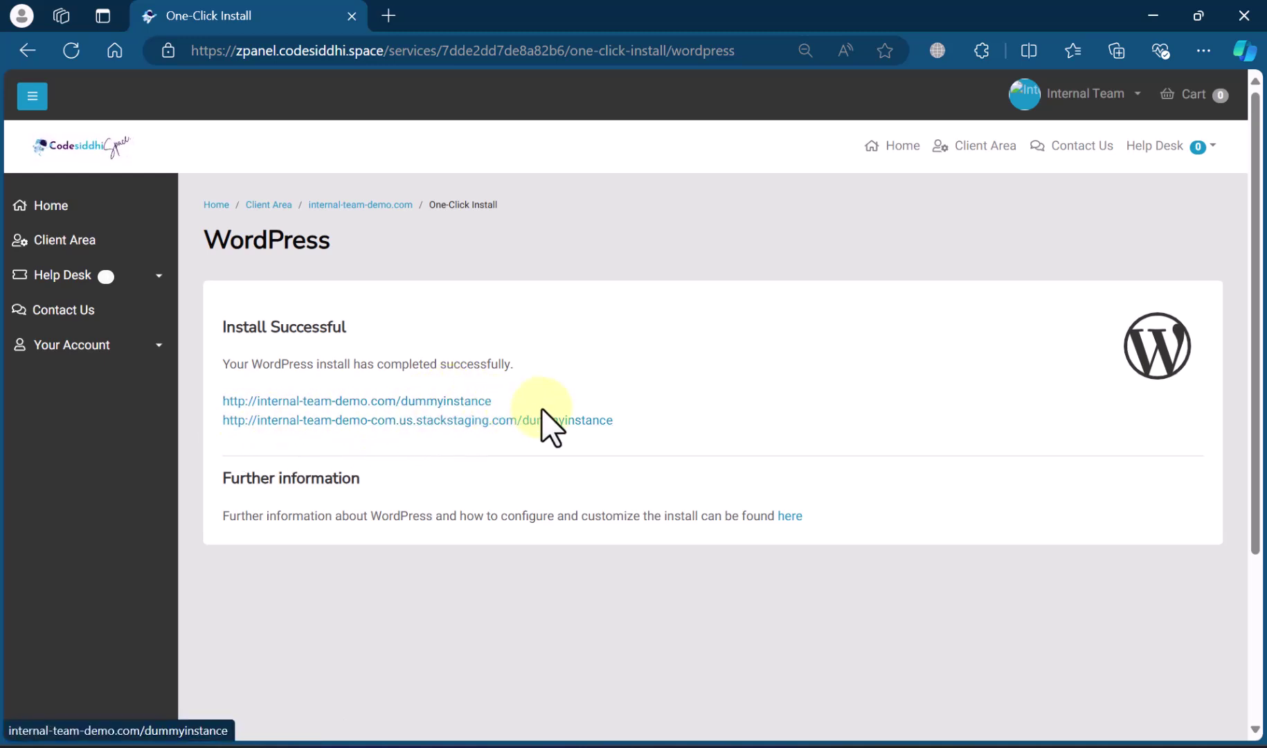
Open the stackstaging dummyinstance link from the Install Successful page in a new tab.
{"action": "left_click", "coordinate": [494, 423]}
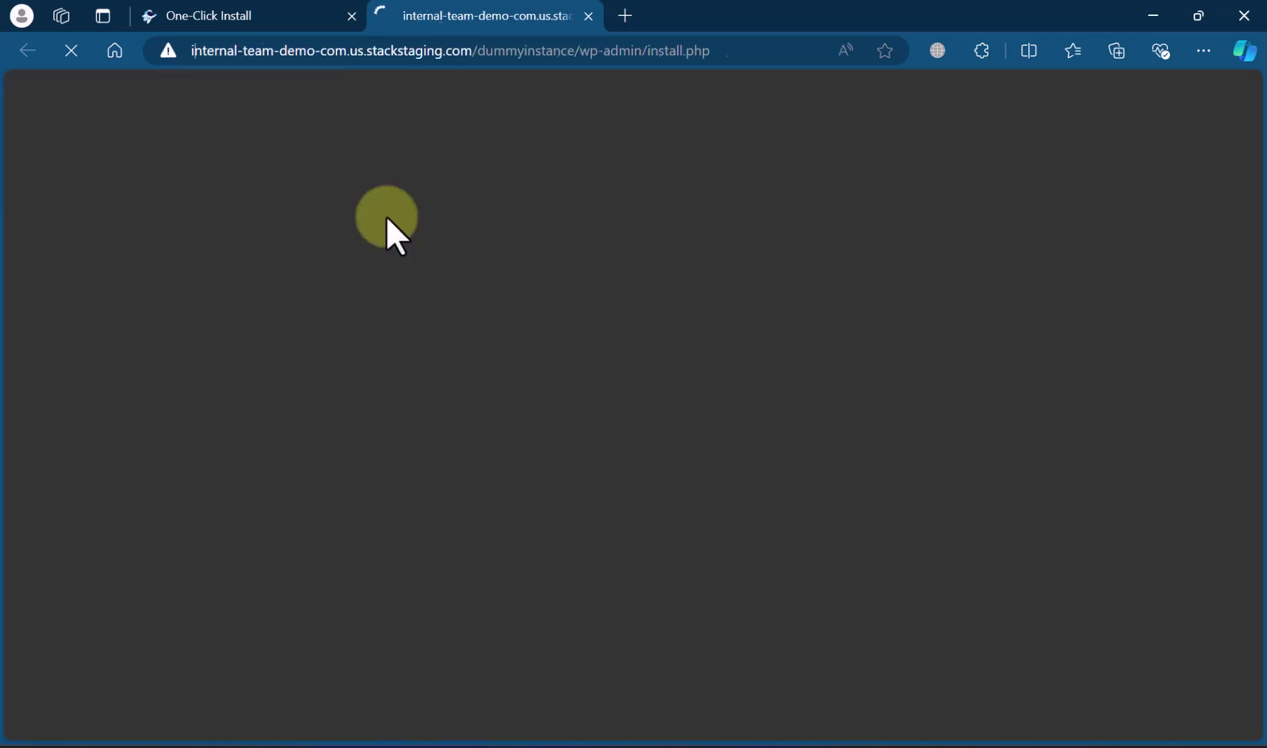
Compare the install success links with the dummyinstance WordPress language selection page.
{"action": "left_click", "coordinate": [297, 15]}
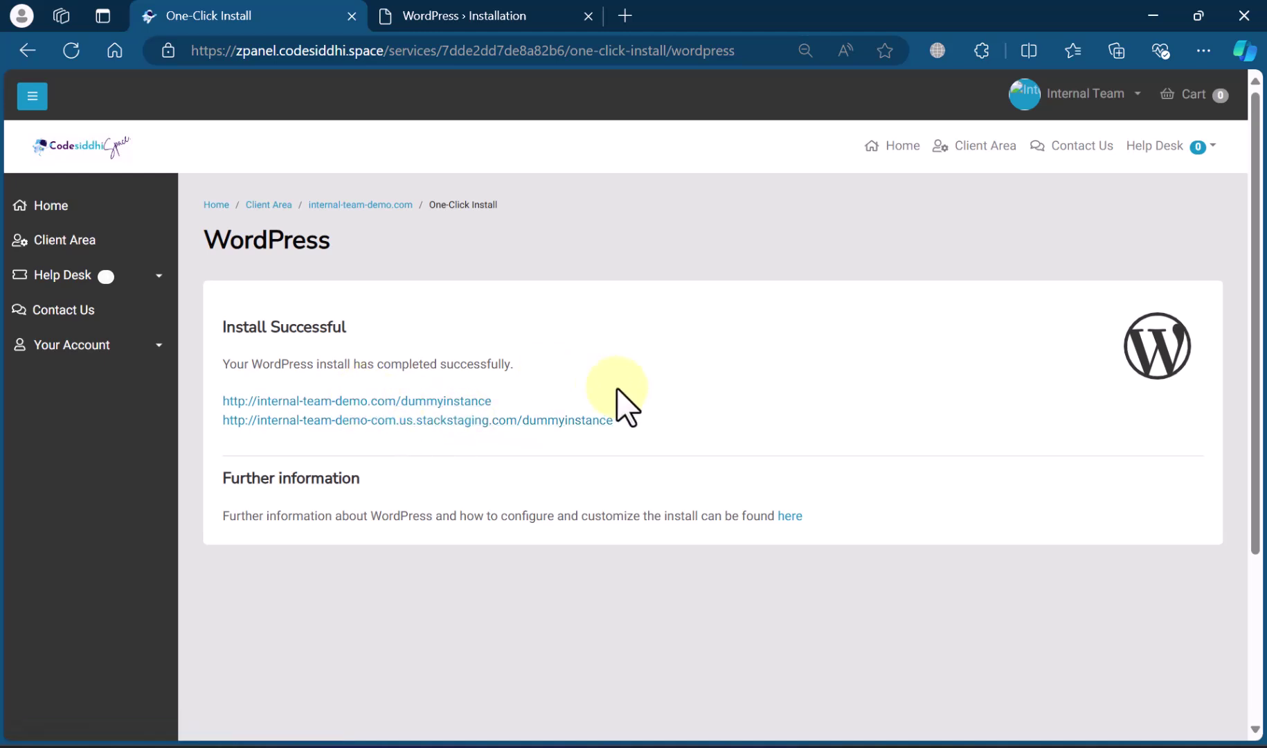
{"action": "left_click", "coordinate": [497, 6]}
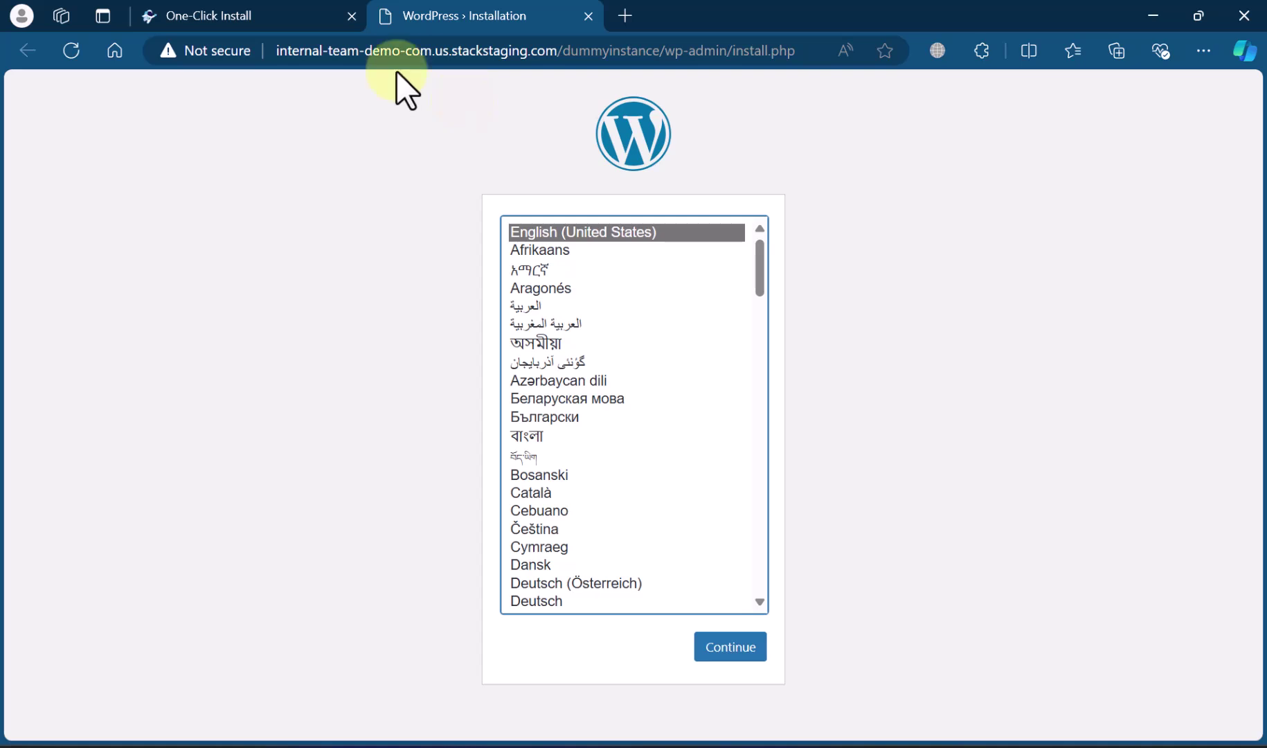
{"action": "left_click", "coordinate": [255, 10]}
{"action": "left_click", "coordinate": [494, 7]}
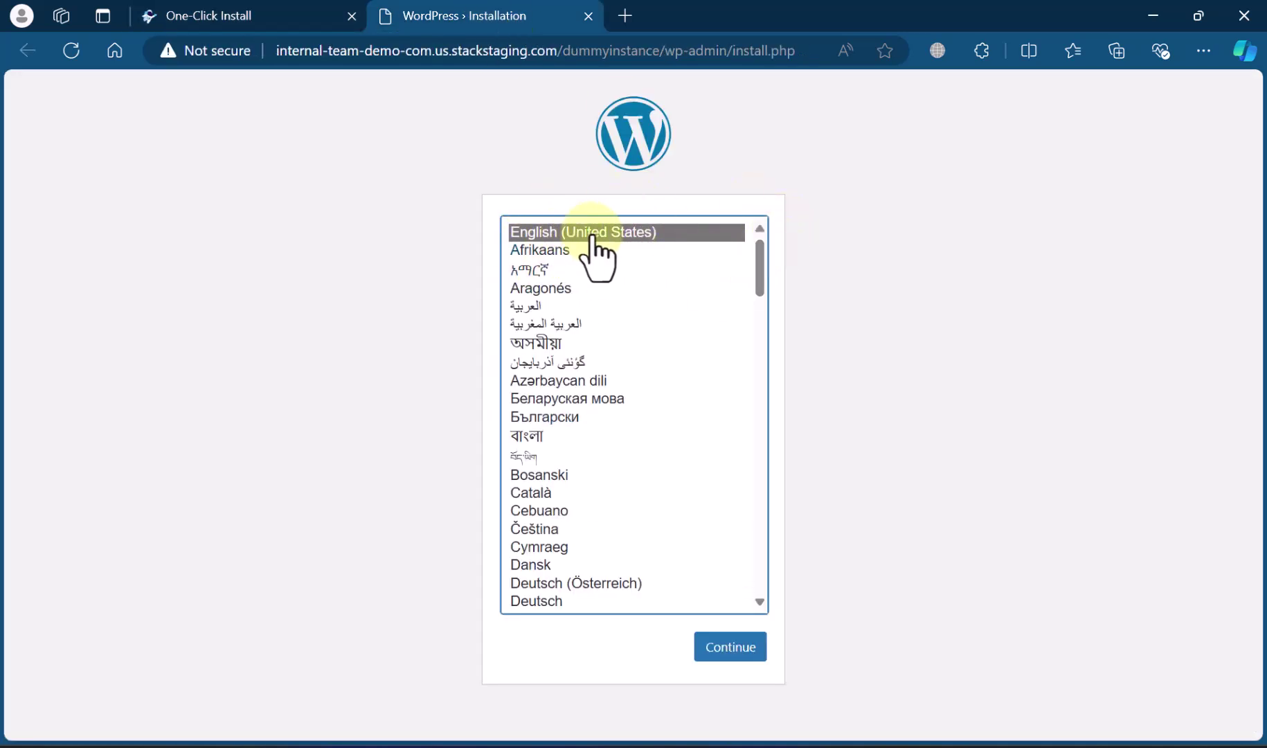
Confirm English as the WordPress installation language.
{"action": "left_click", "coordinate": [739, 657]}
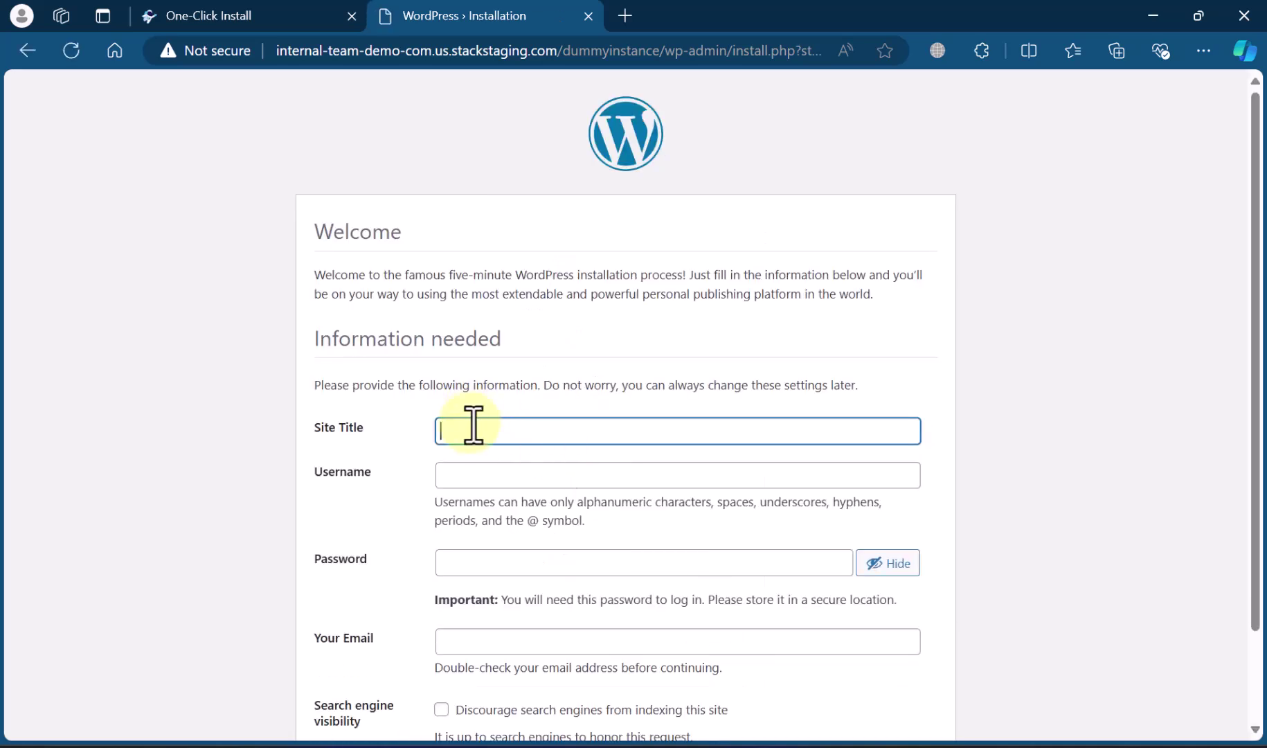
{"action": "scroll", "coordinate": [505, 510], "scroll_direction": "down", "scroll_amount": 1}
{"action": "scroll", "coordinate": [505, 510], "scroll_direction": "down", "scroll_amount": 1}
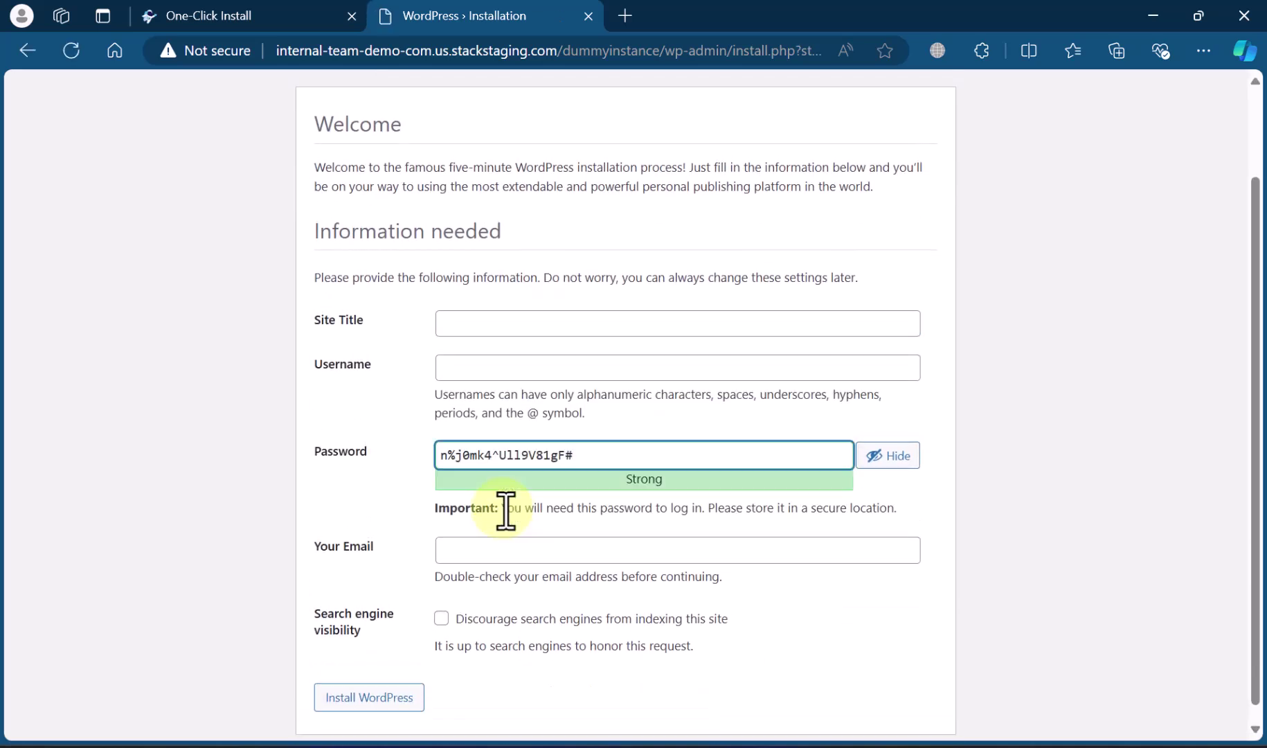
{"action": "left_click", "coordinate": [478, 557]}
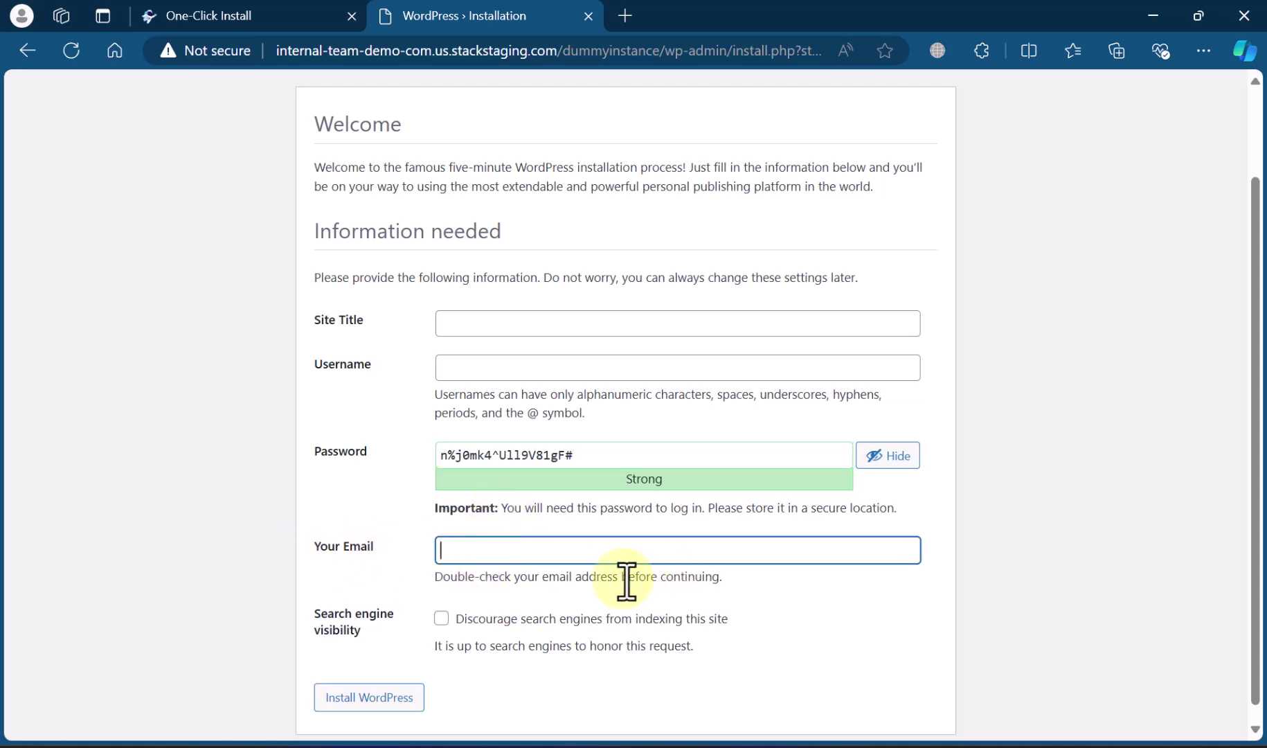
Enter site title 'anything' and username 'admin'.
{"action": "left_click", "coordinate": [471, 325]}
{"action": "type", "text": "nything"}
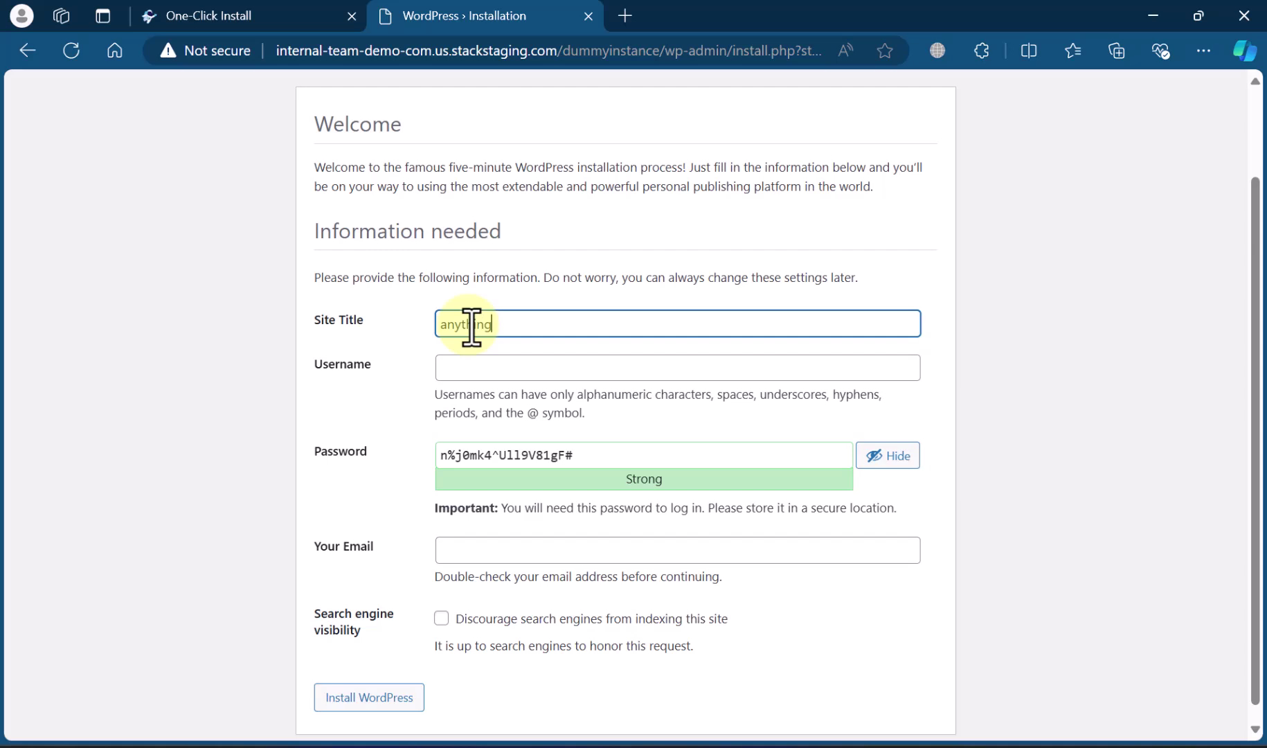
{"action": "key", "text": "Tab"}
{"action": "type", "text": "adm"}
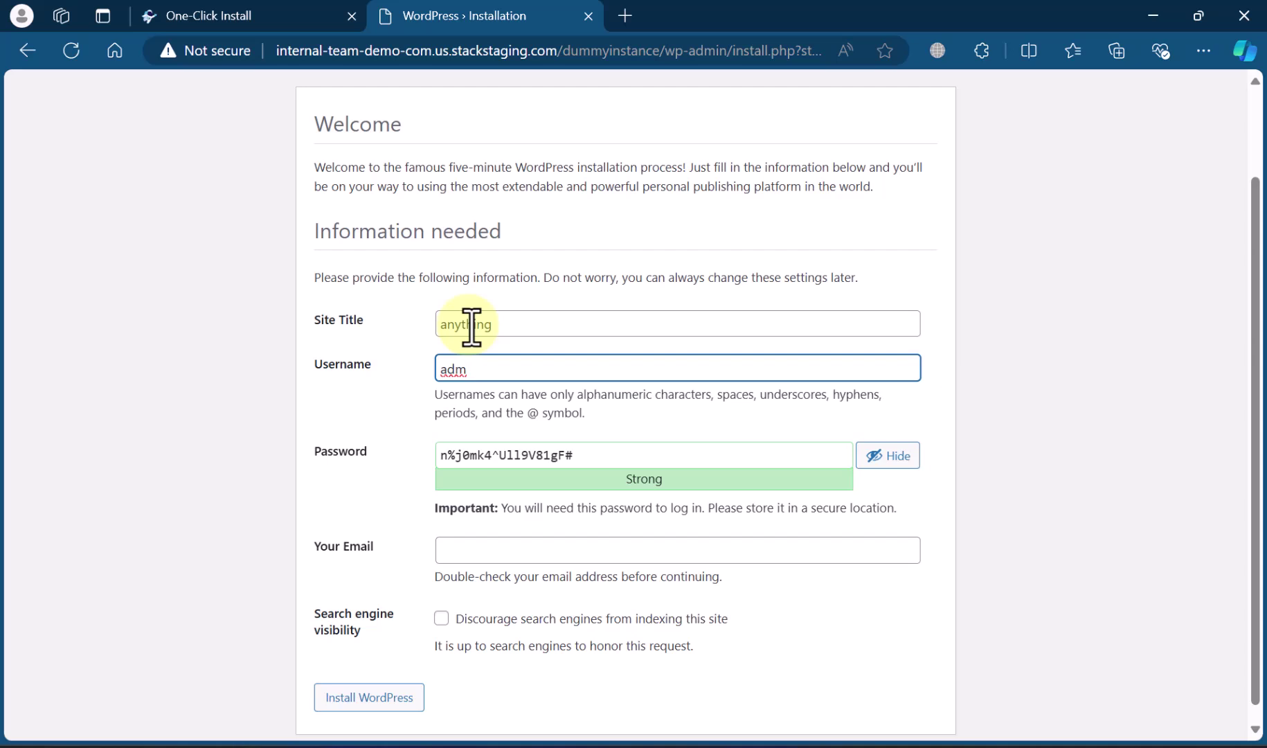
{"action": "key", "text": "BackSpace"}
{"action": "type", "text": "admin"}
{"action": "key", "text": "Tab"}
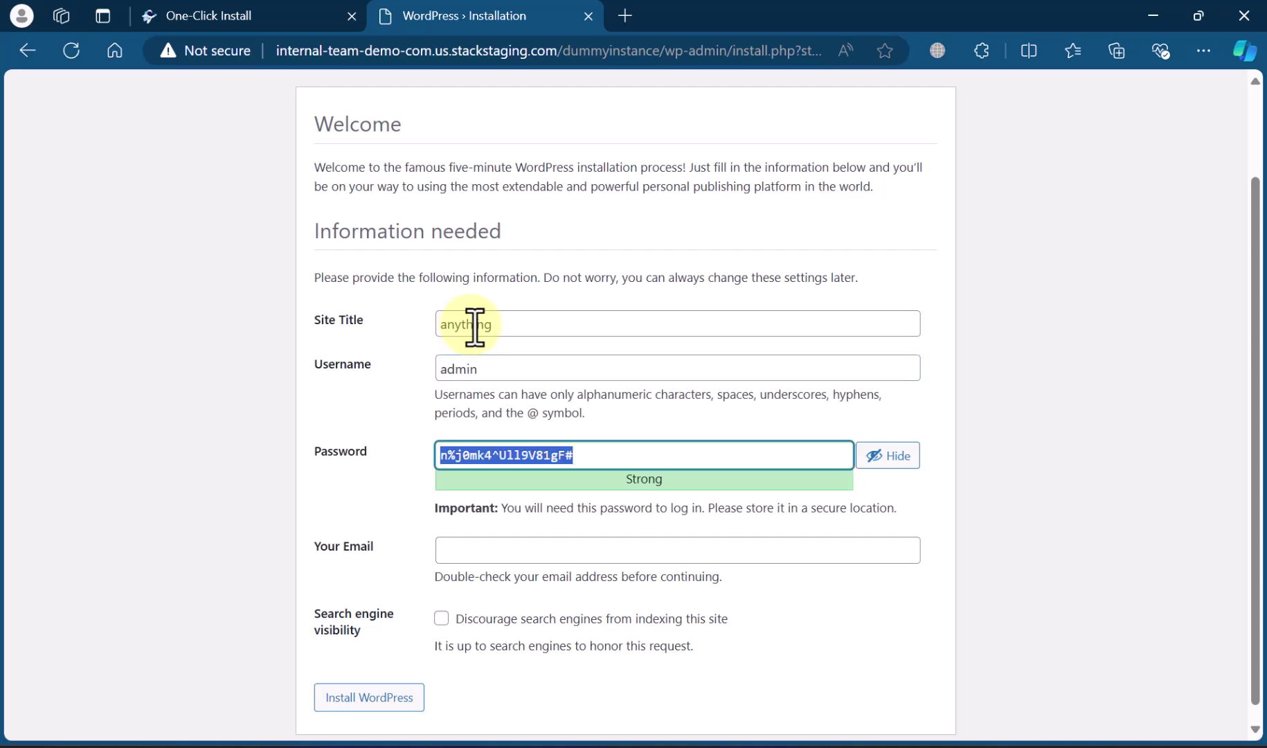
Replace the generated password with a strong one, enter the admin e-mail address, and discourage search-engine indexing.
{"action": "left_click", "coordinate": [886, 457]}
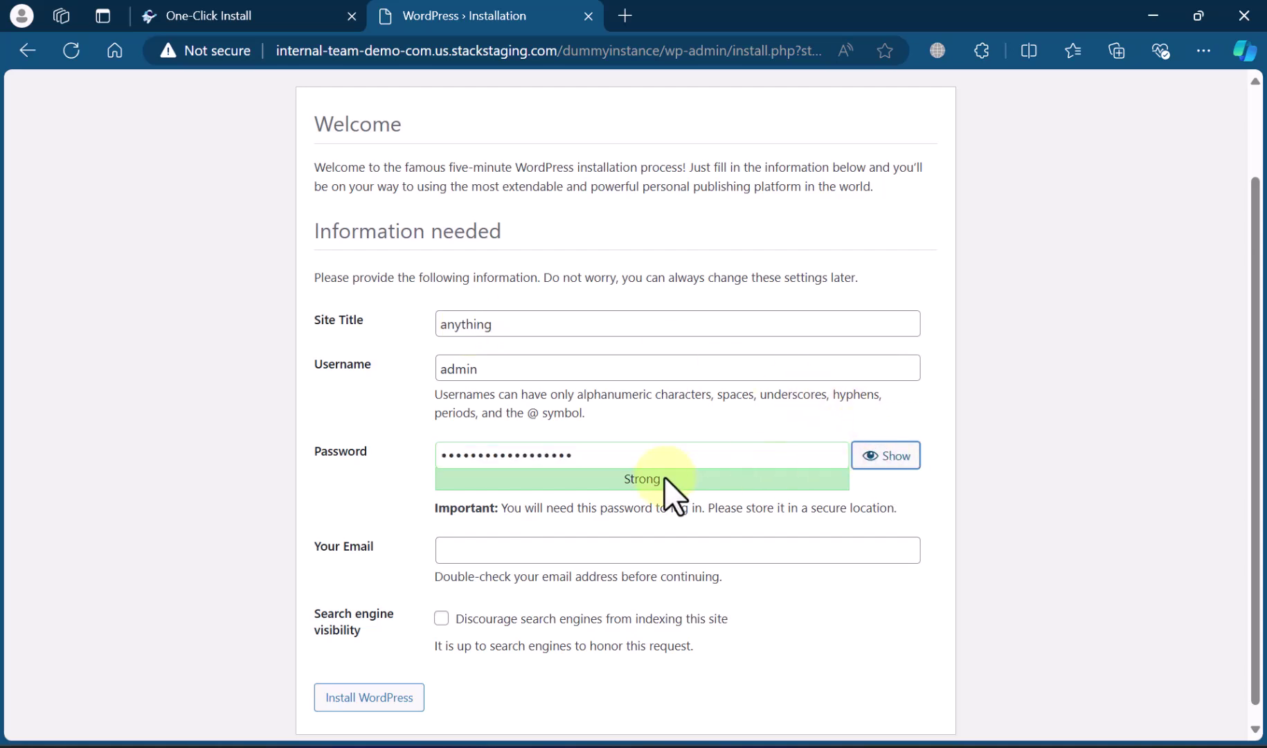
{"action": "left_click", "coordinate": [667, 455]}
{"action": "key", "text": "ctrl+a"}
{"action": "key", "text": "BackSpace"}
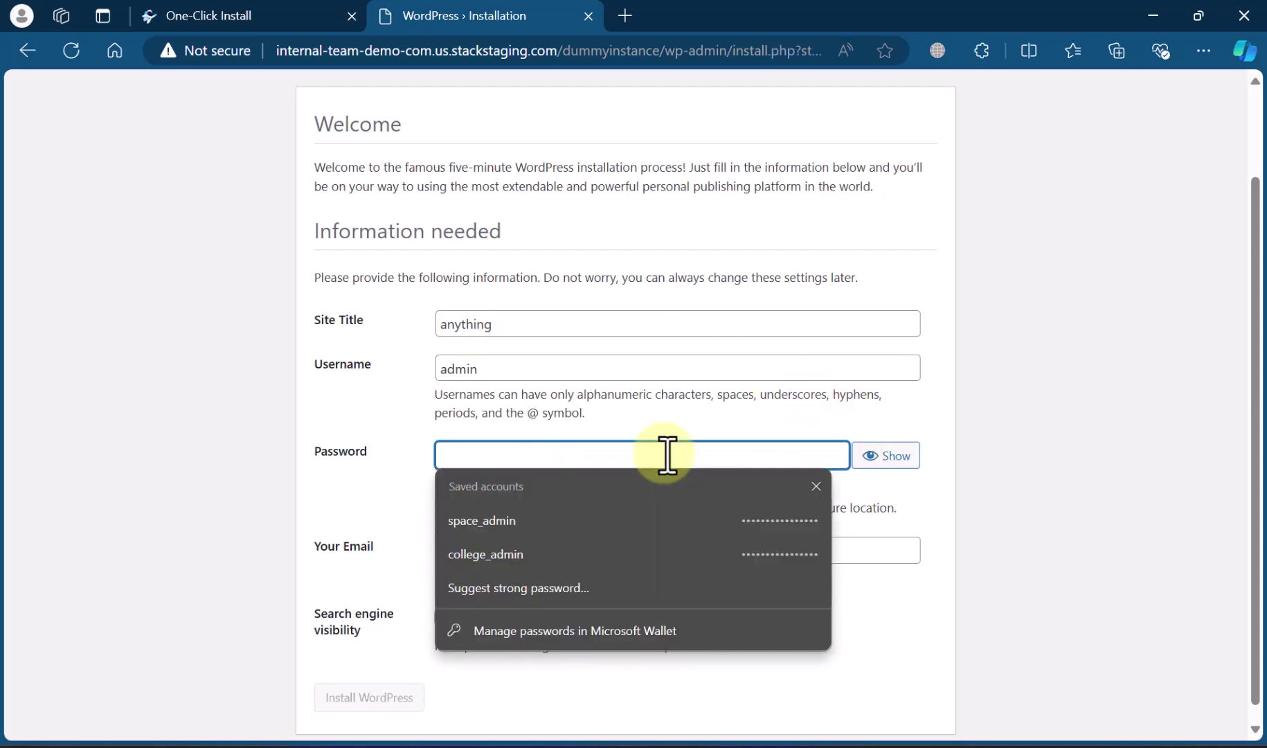
{"action": "type", "text": "********"}
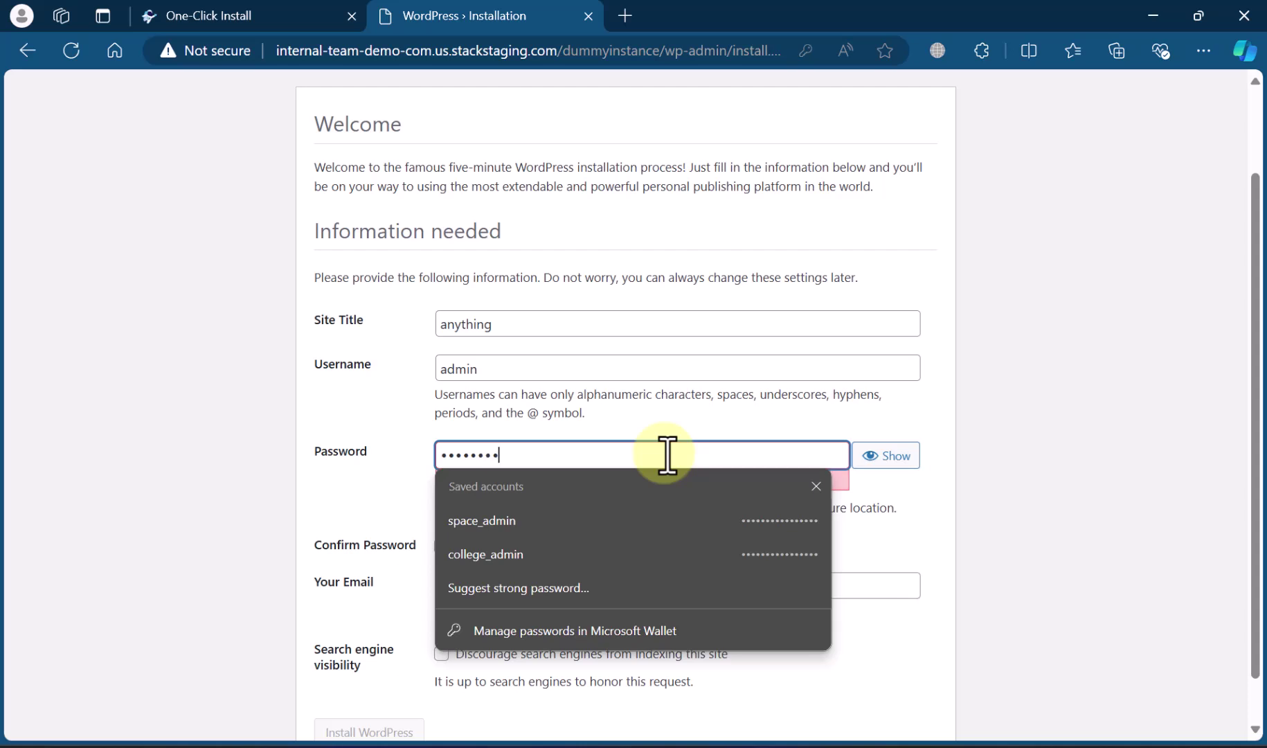
{"action": "type", "text": "*******"}
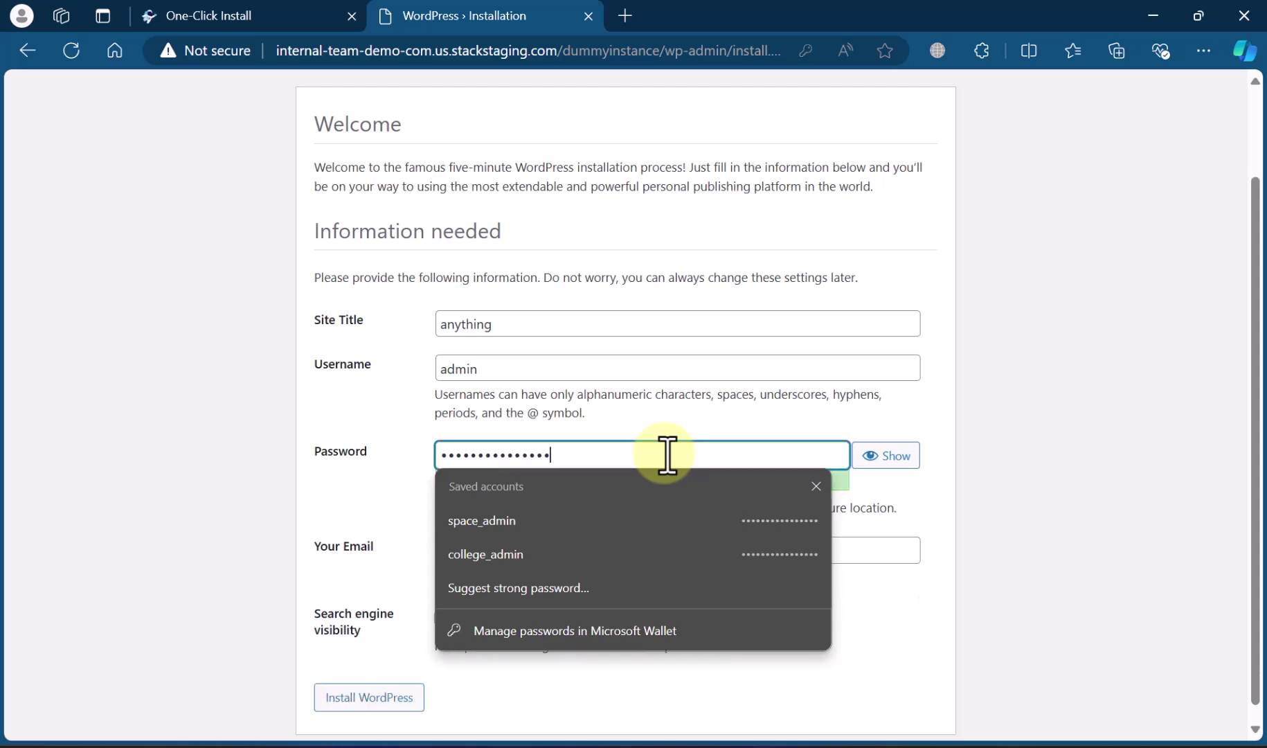
{"action": "left_click", "coordinate": [431, 436]}
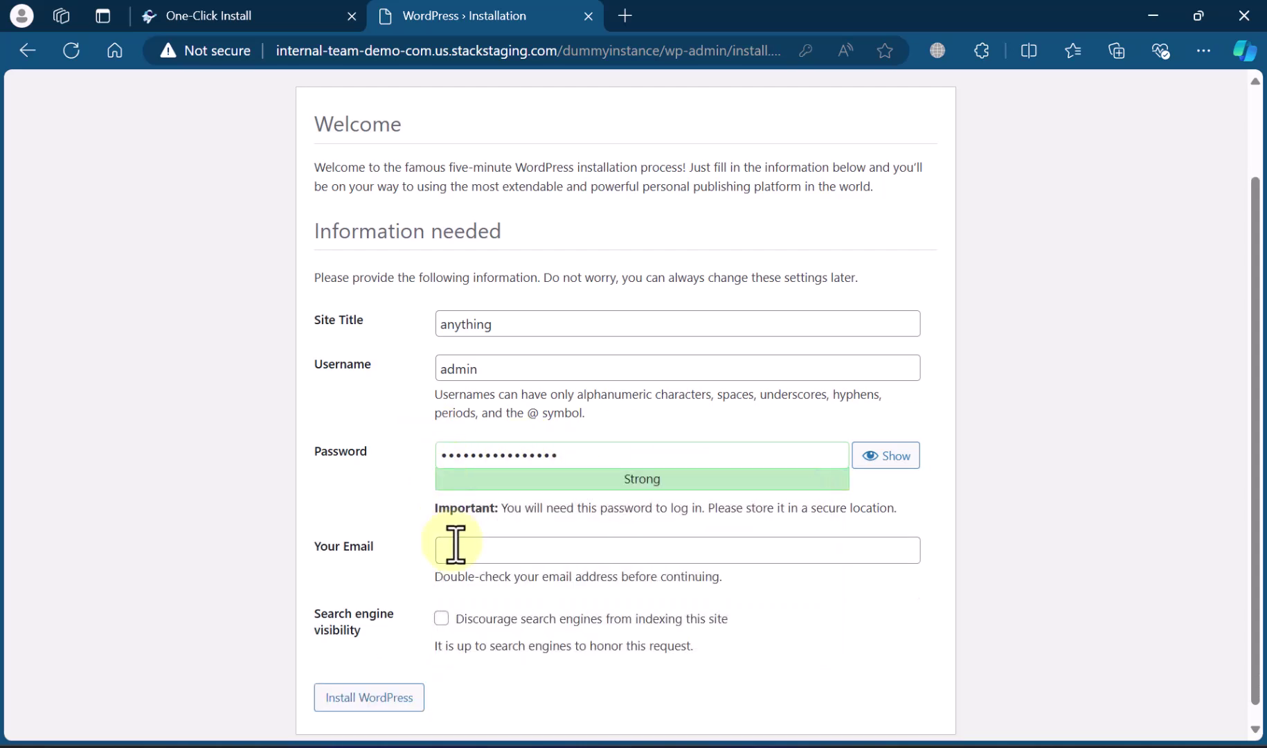
{"action": "left_click", "coordinate": [455, 558]}
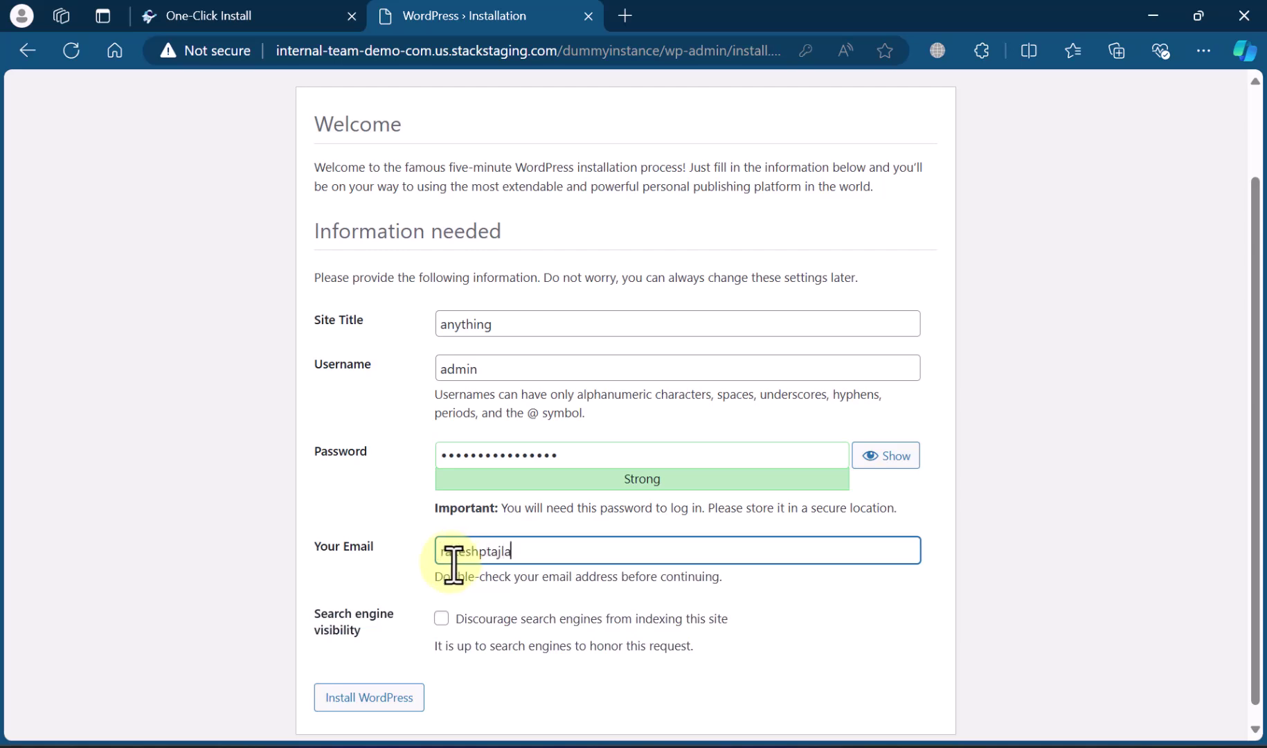
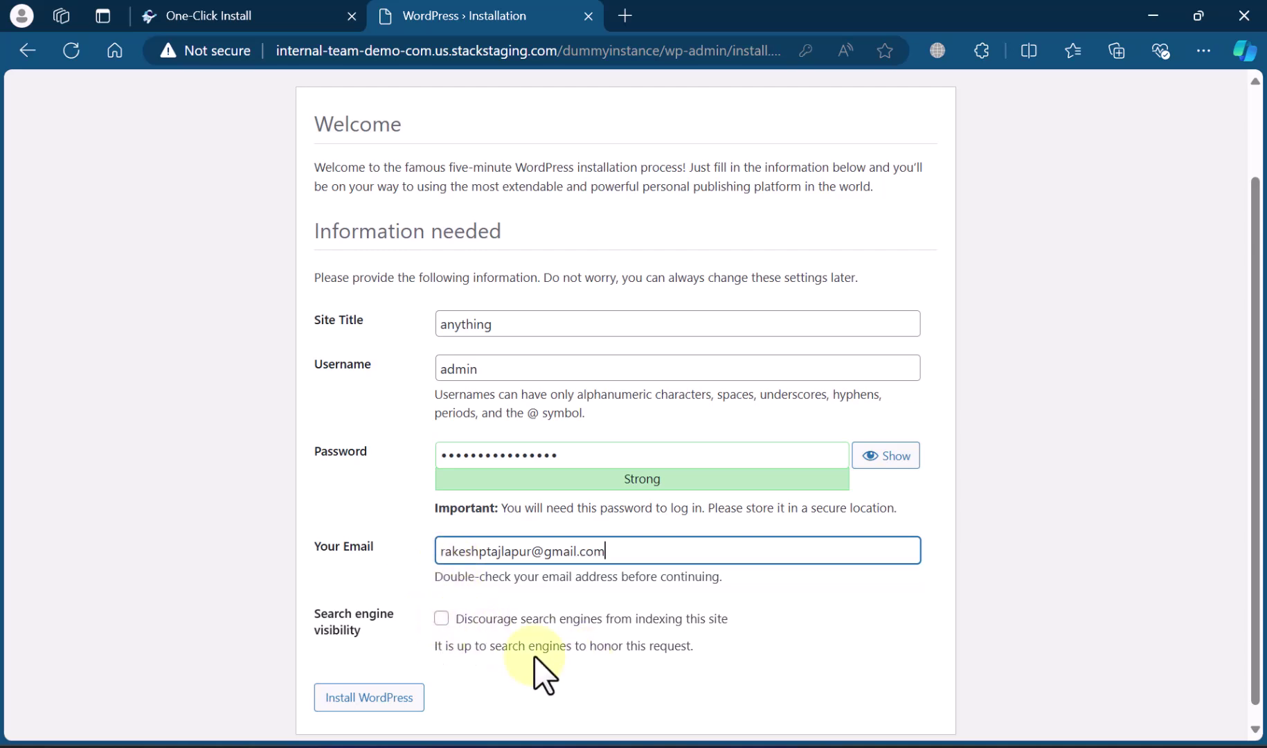
{"action": "scroll", "coordinate": [534, 656], "scroll_direction": "down", "scroll_amount": 1}
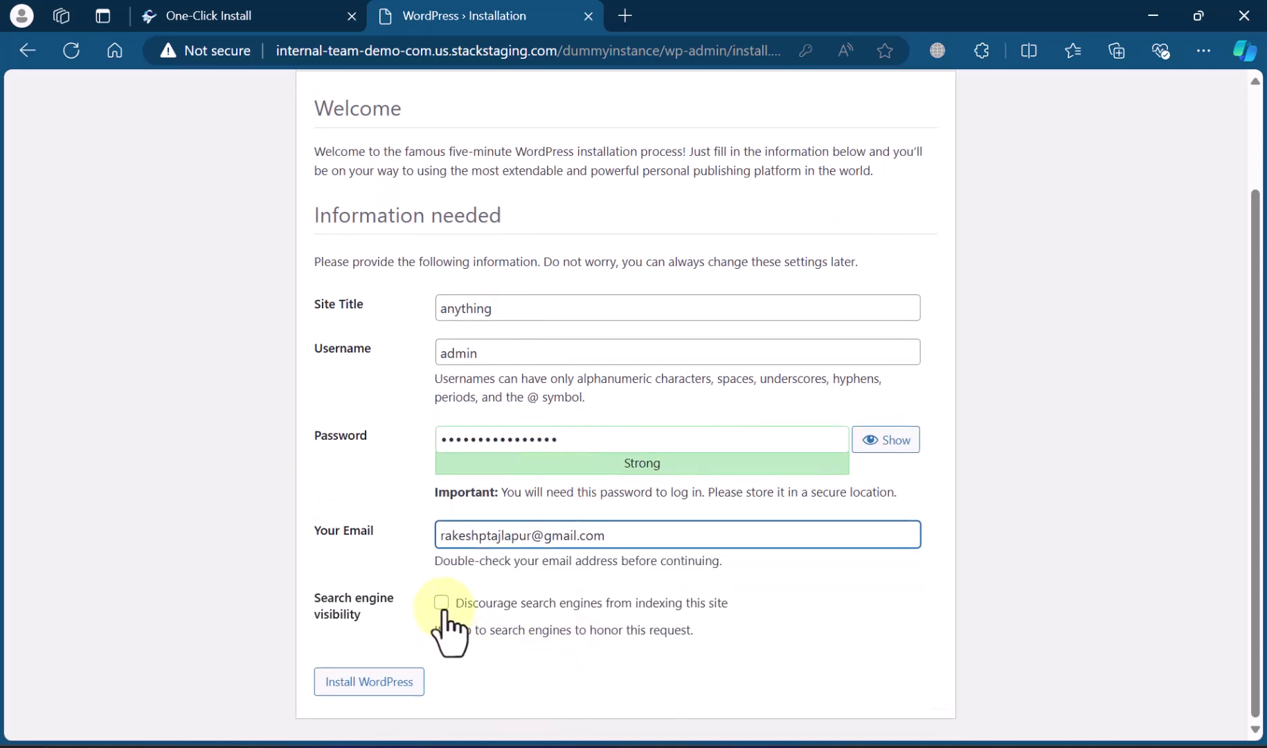
{"action": "left_click", "coordinate": [442, 606]}
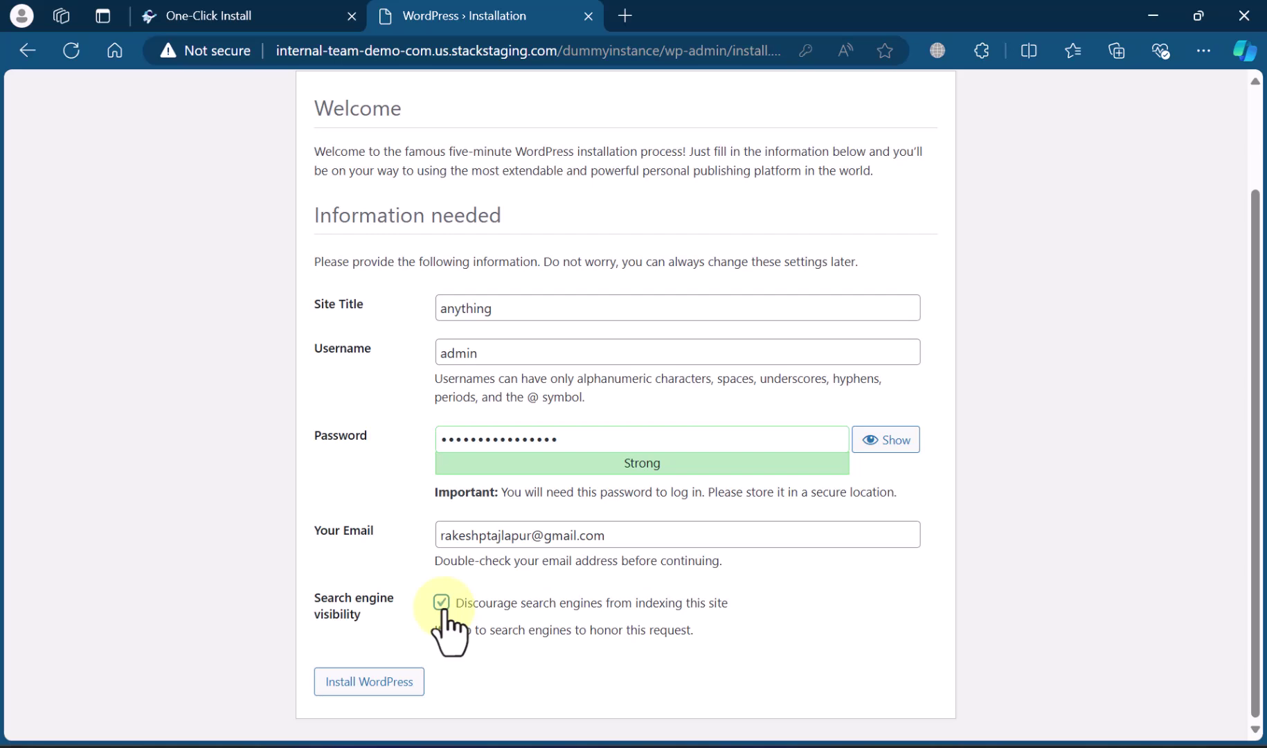
{"action": "left_click", "coordinate": [441, 605]}
Install WordPress with these details and decline saving the password.
{"action": "left_click", "coordinate": [331, 682]}
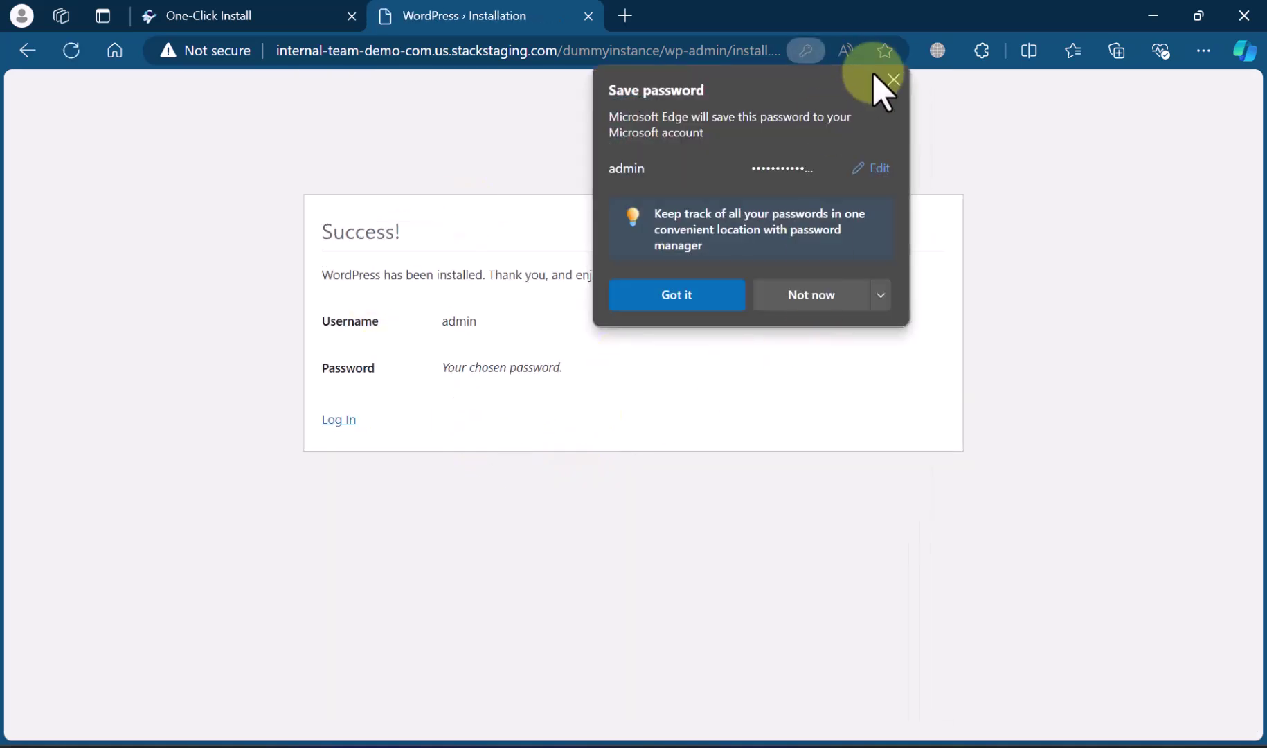
{"action": "left_click", "coordinate": [888, 81]}
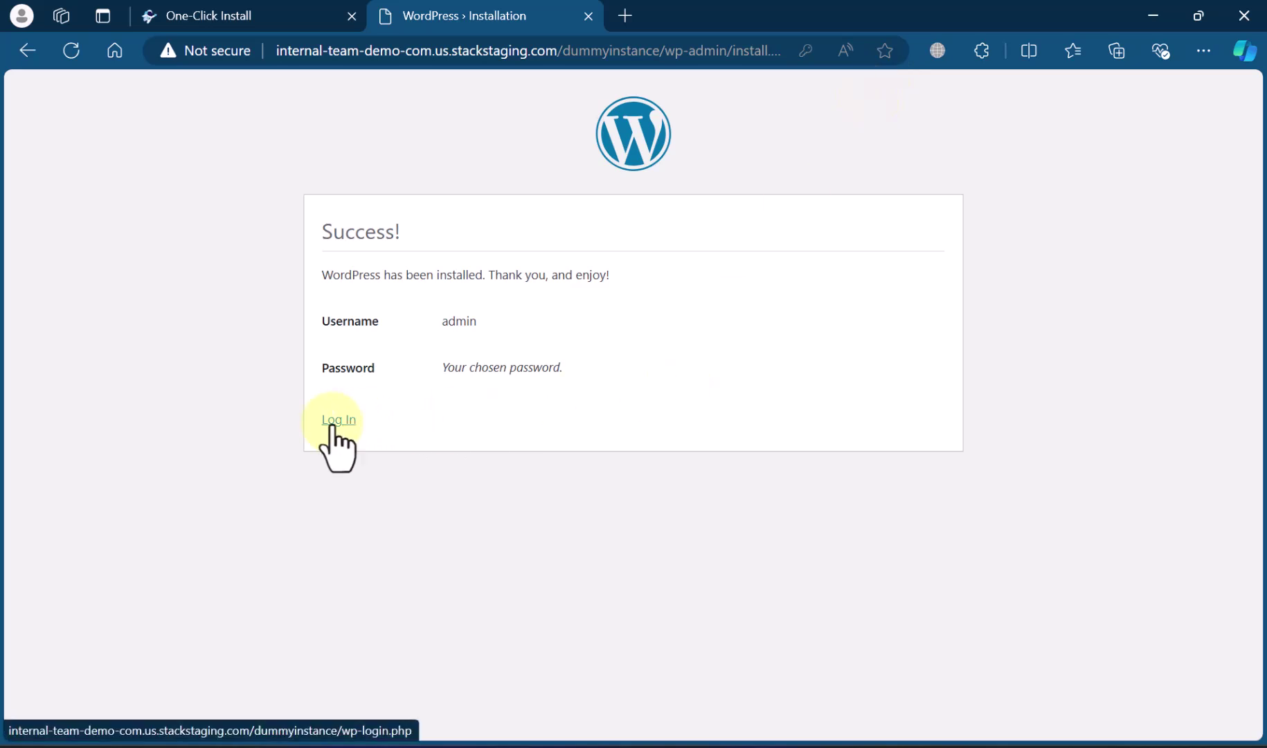
{"action": "left_click", "coordinate": [296, 5]}
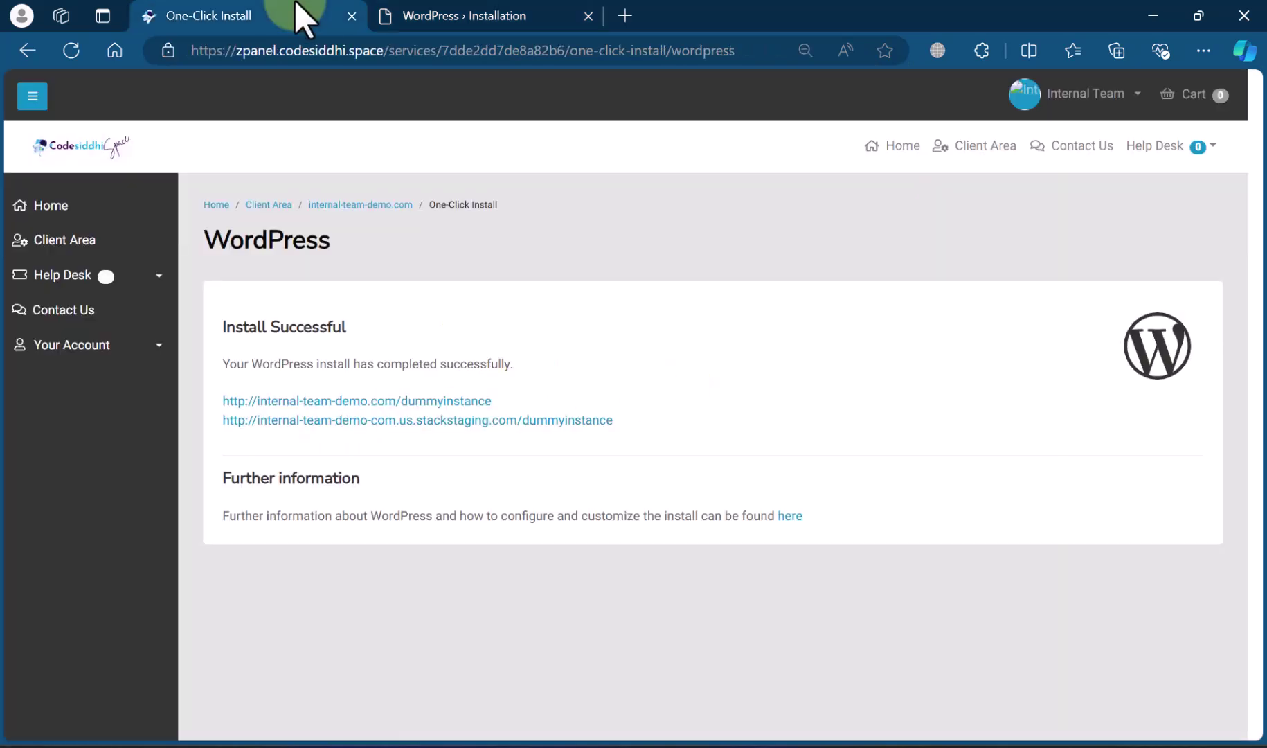
Open the new stackstaging site in a separate tab and scroll through its homepage.
{"action": "right_click", "coordinate": [527, 420]}
{"action": "left_click", "coordinate": [726, 93]}
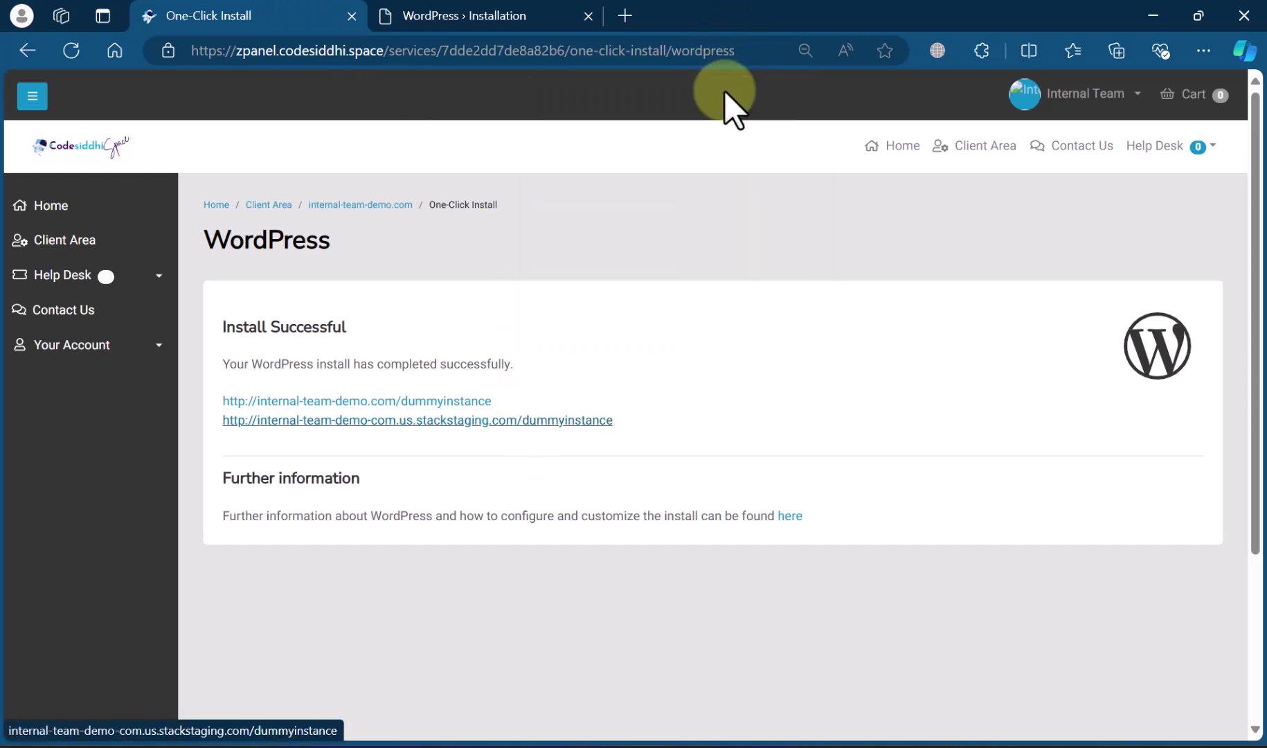
{"action": "left_click", "coordinate": [732, 12]}
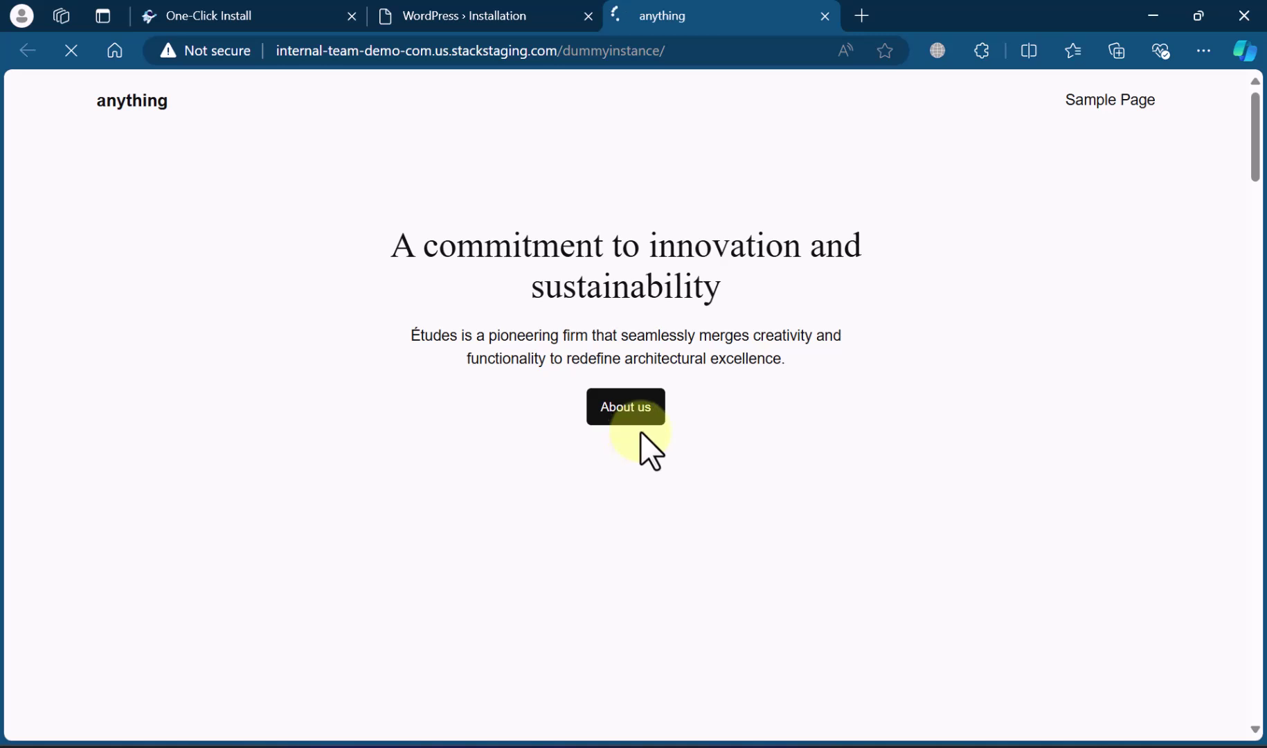
{"action": "scroll", "coordinate": [668, 513], "scroll_direction": "down", "scroll_amount": 15}
{"action": "scroll", "coordinate": [668, 513], "scroll_direction": "down", "scroll_amount": 20}
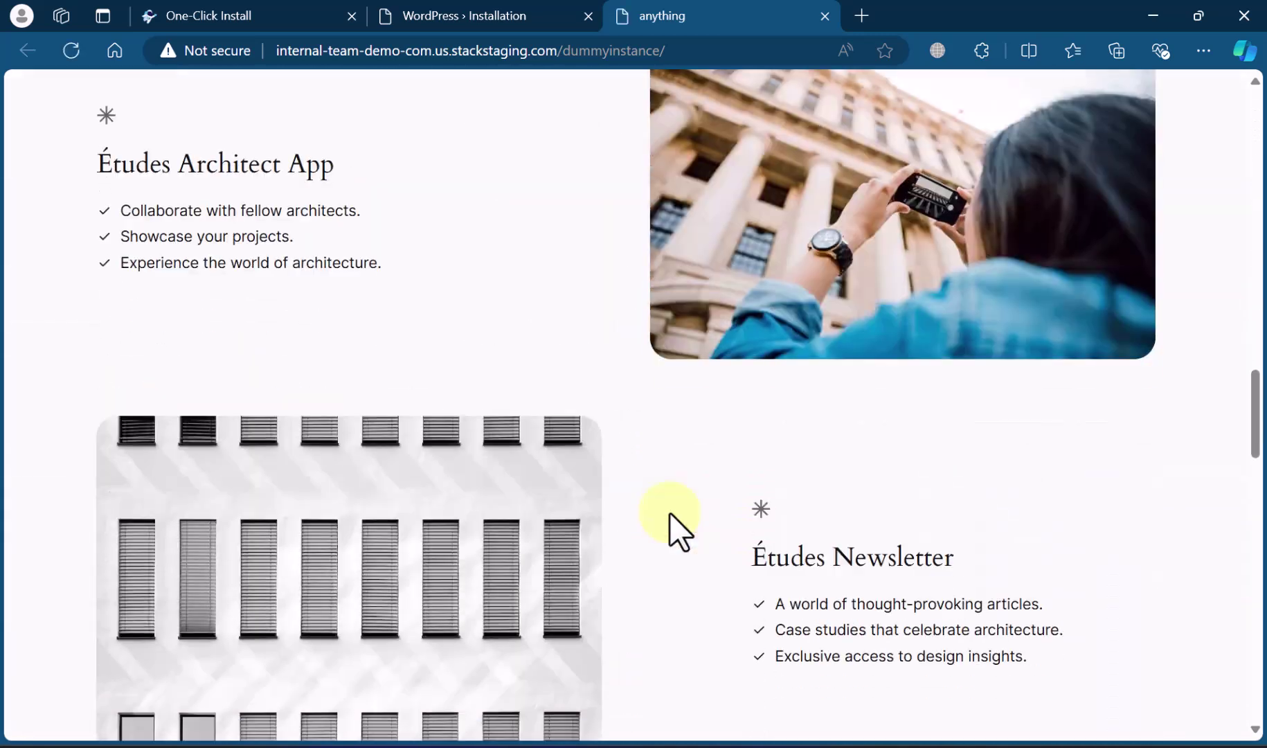
{"action": "scroll", "coordinate": [668, 513], "scroll_direction": "up", "scroll_amount": 10}
{"action": "scroll", "coordinate": [670, 516], "scroll_direction": "up", "scroll_amount": 20}
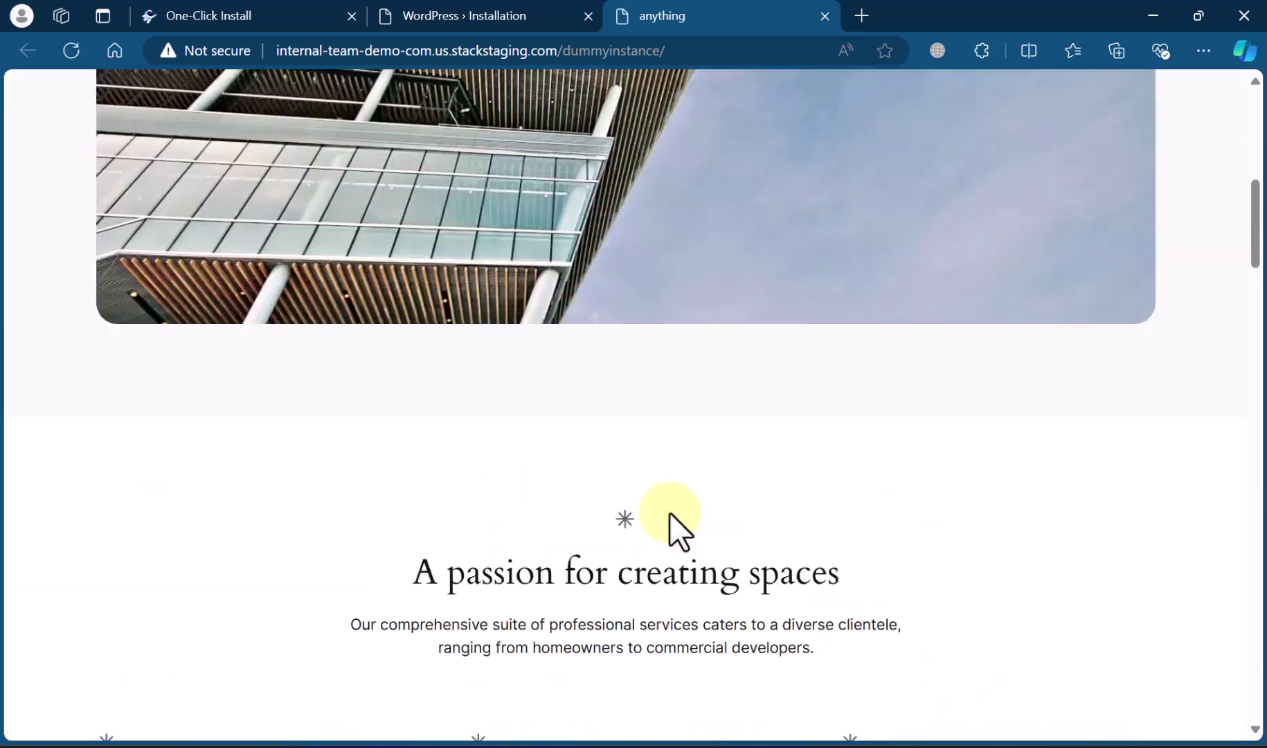
{"action": "left_click", "coordinate": [488, 14]}
{"action": "left_click", "coordinate": [736, 10]}
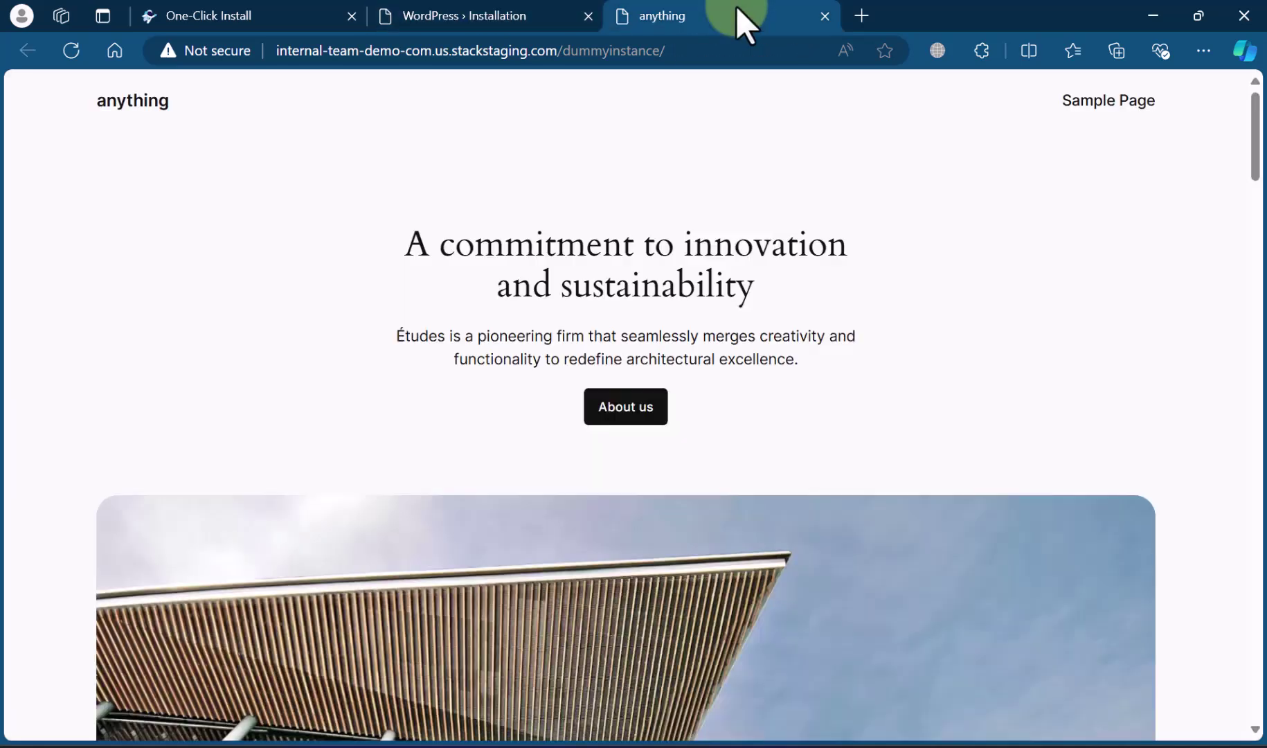
Load the site's /dummyinstance/wp-admin/ address to reach the WordPress login page.
{"action": "left_click", "coordinate": [682, 52]}
{"action": "left_click", "coordinate": [682, 52]}
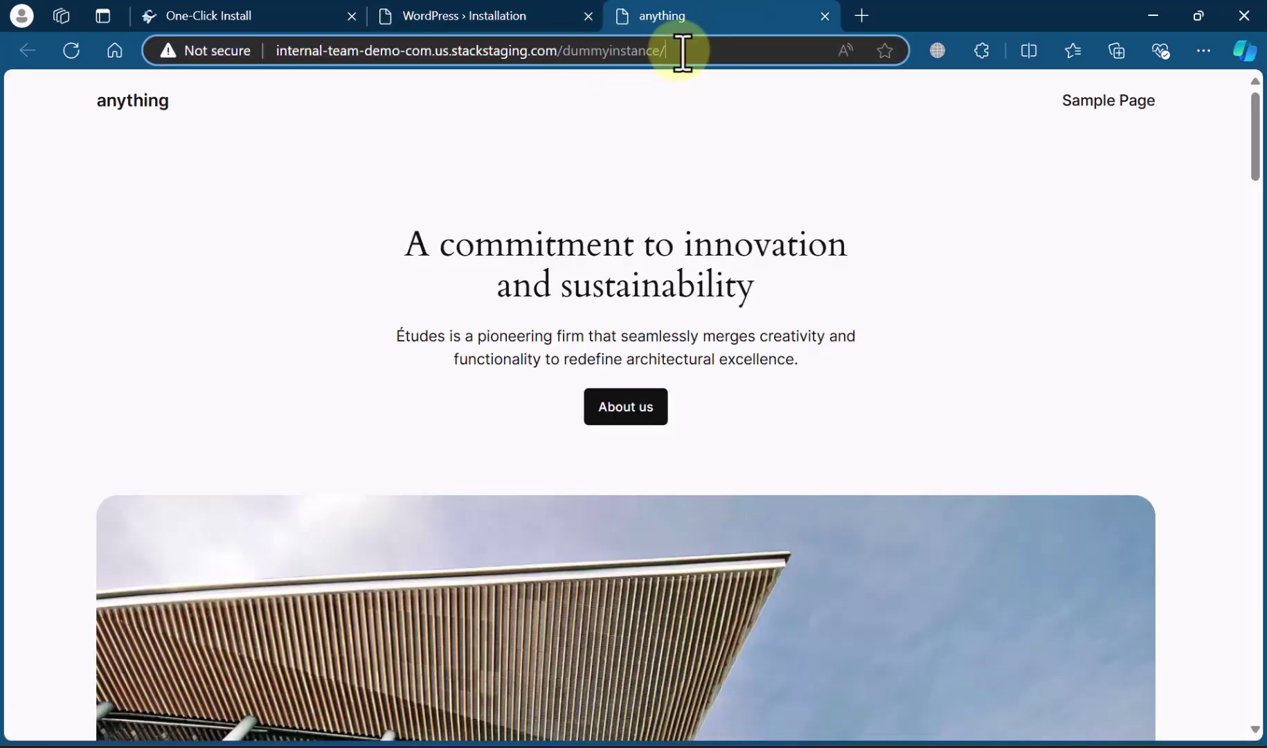
{"action": "type", "text": "qp"}
{"action": "key", "text": "BackSpace"}
{"action": "key", "text": "BackSpace"}
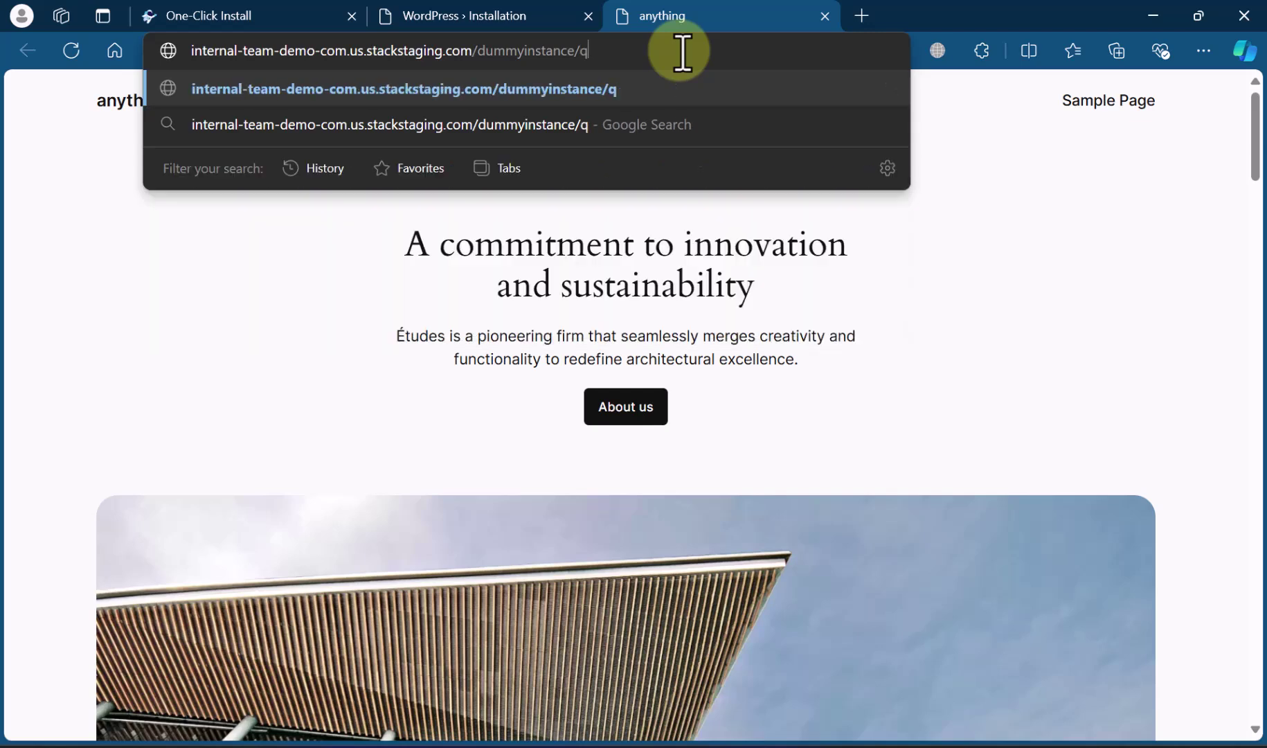
{"action": "type", "text": "wp-admin"}
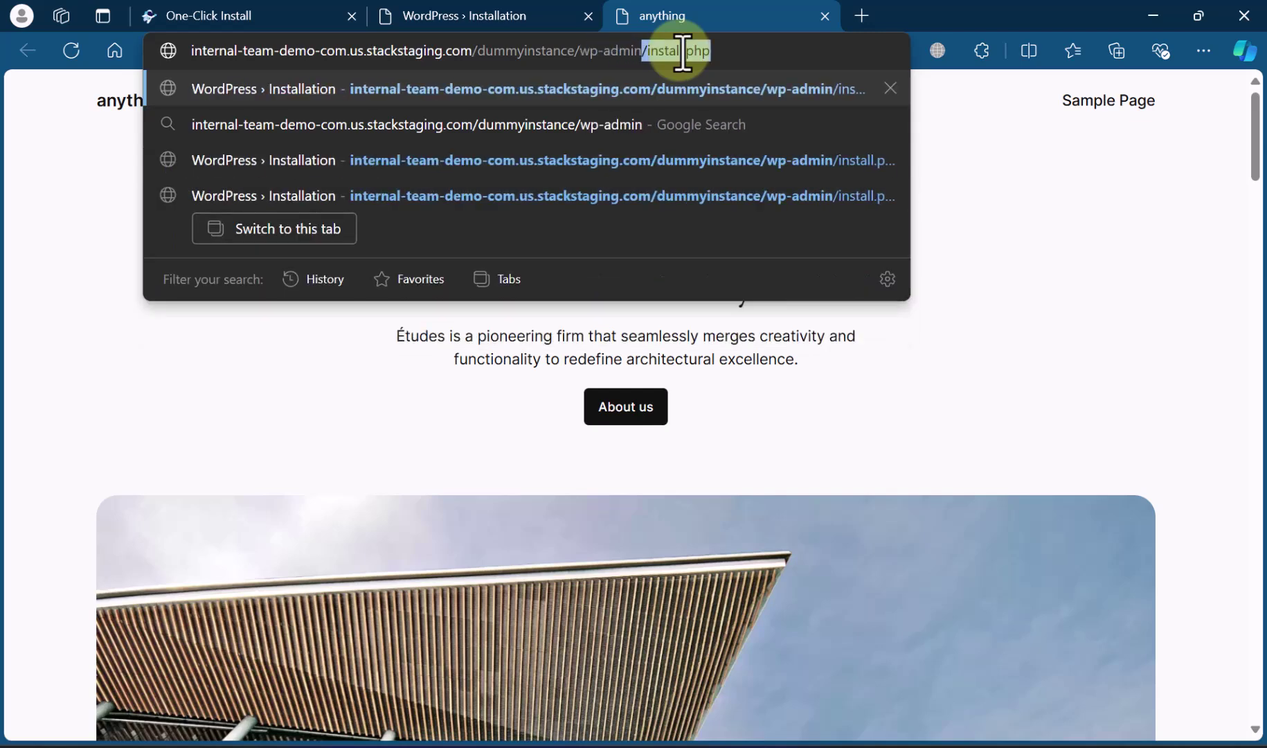
{"action": "key", "text": "BackSpace"}
{"action": "type", "text": "/"}
{"action": "key", "text": "BackSpace"}
{"action": "key", "text": "Return"}
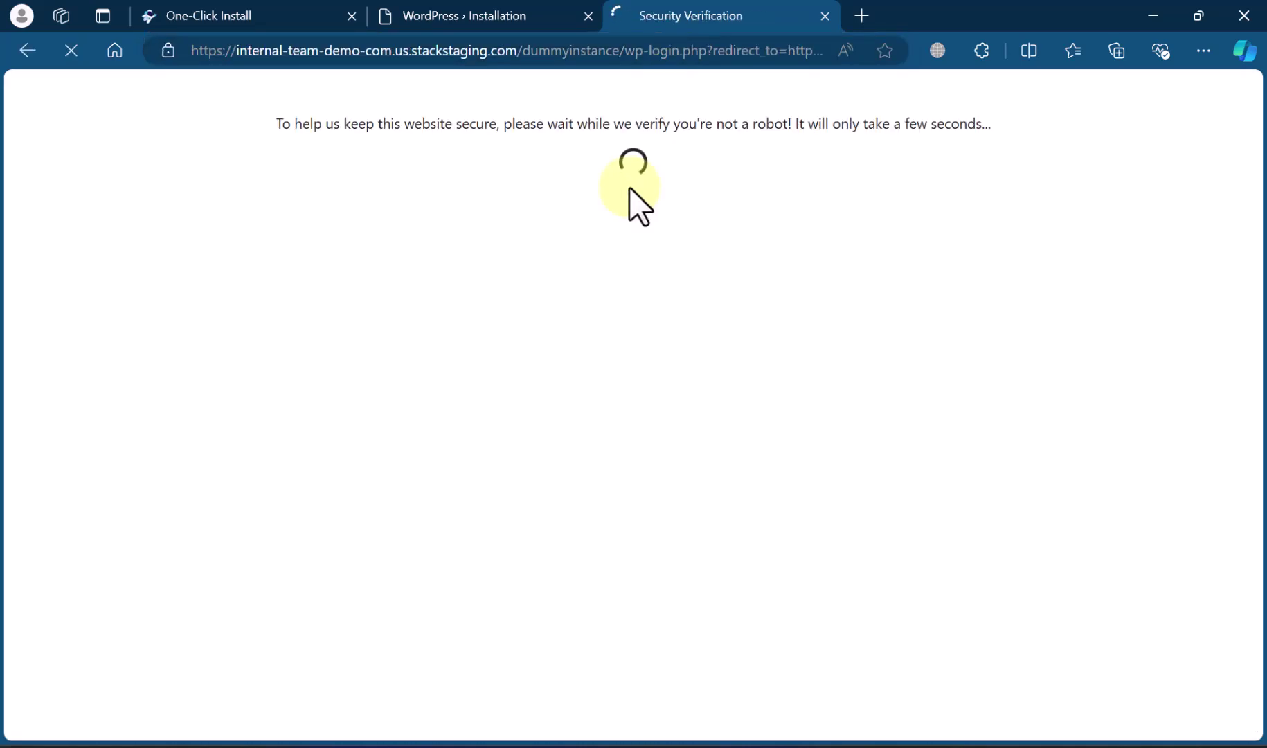
{"action": "left_click", "coordinate": [479, 11]}
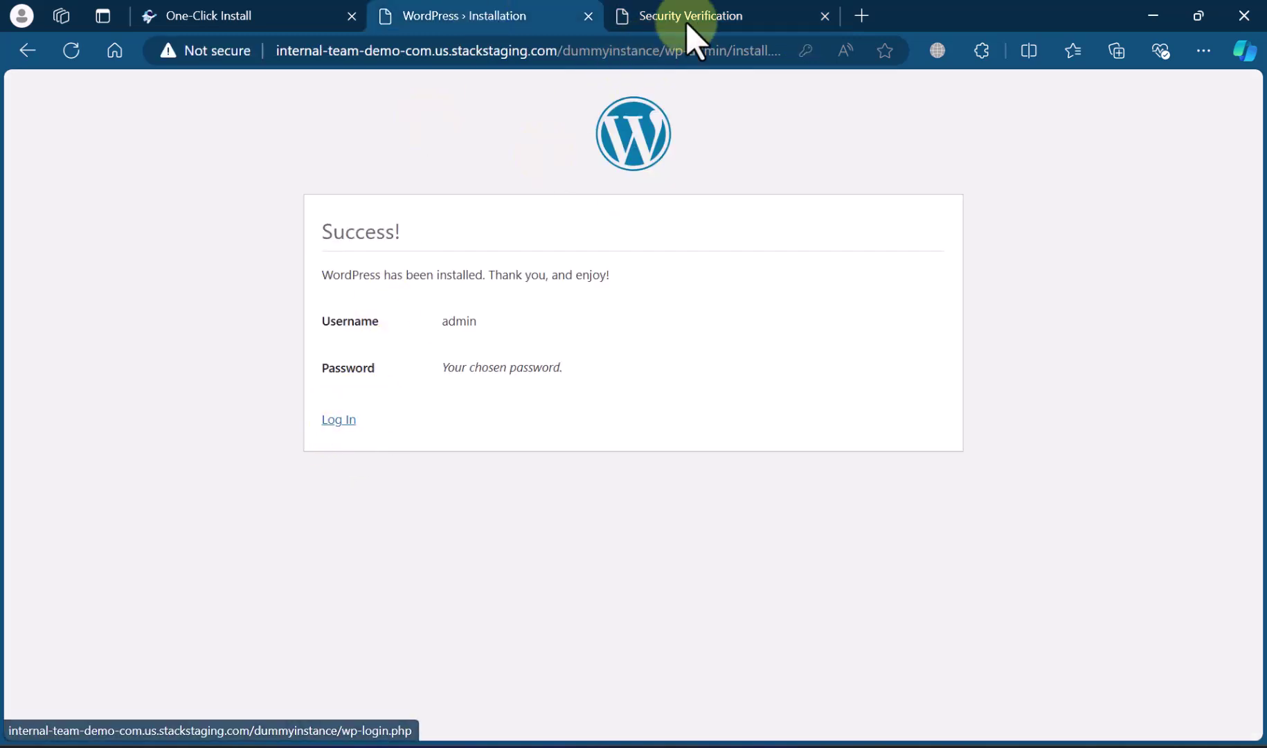
{"action": "left_click", "coordinate": [692, 17]}
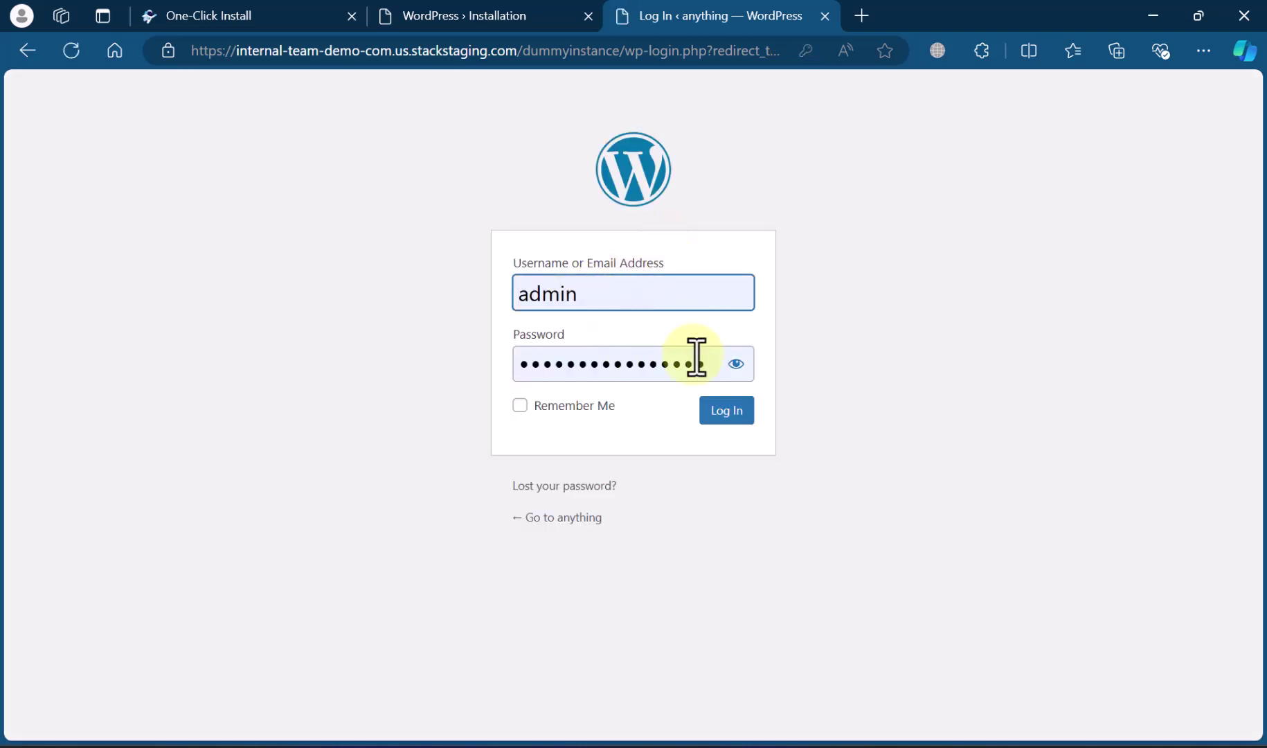
Log in as admin, retyping the correct password after the failed attempt, and reach the Dashboard.
{"action": "left_click", "coordinate": [724, 415]}
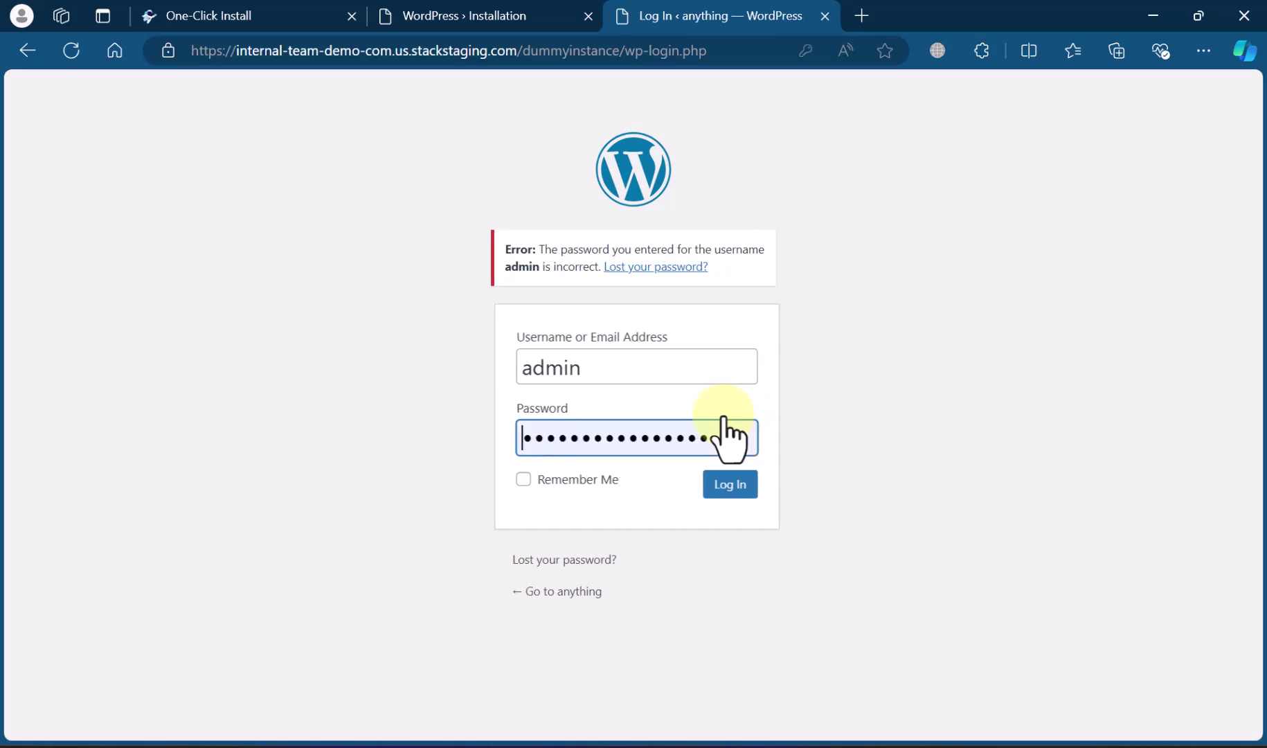
{"action": "key", "text": "ctrl+a"}
{"action": "key", "text": "BackSpace"}
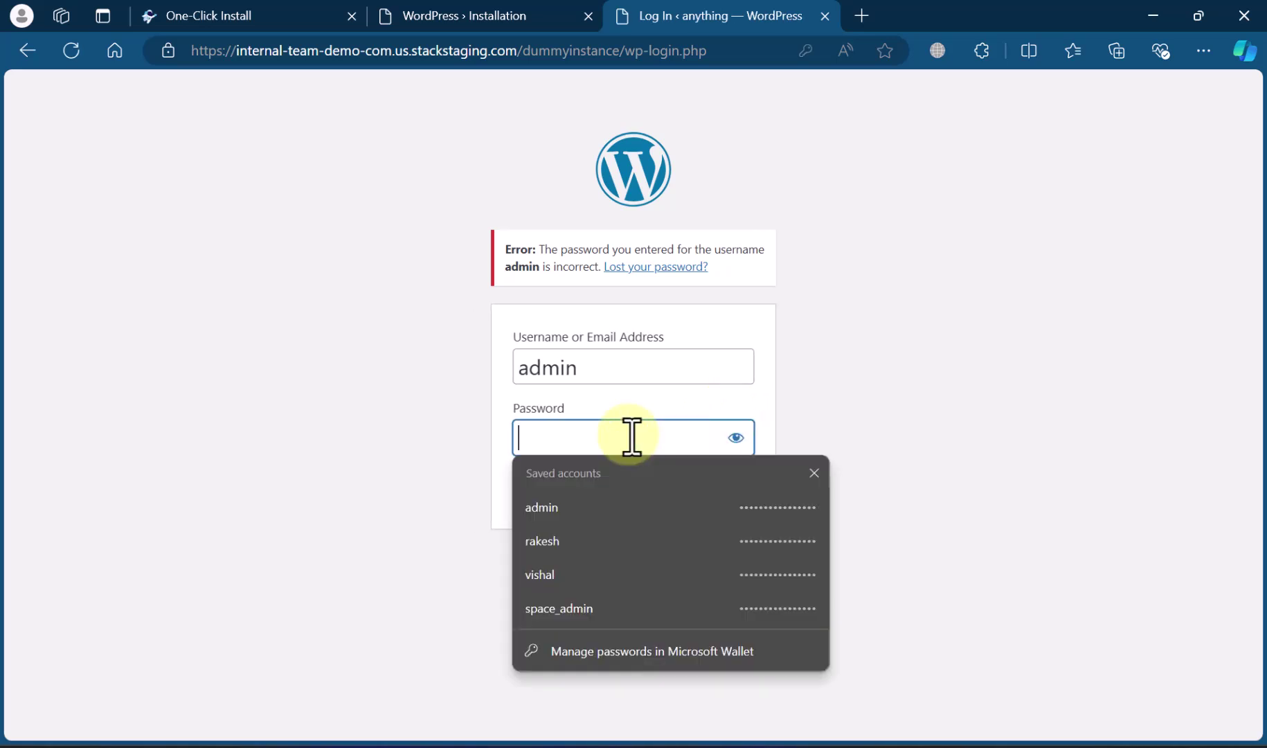
{"action": "type", "text": "********"}
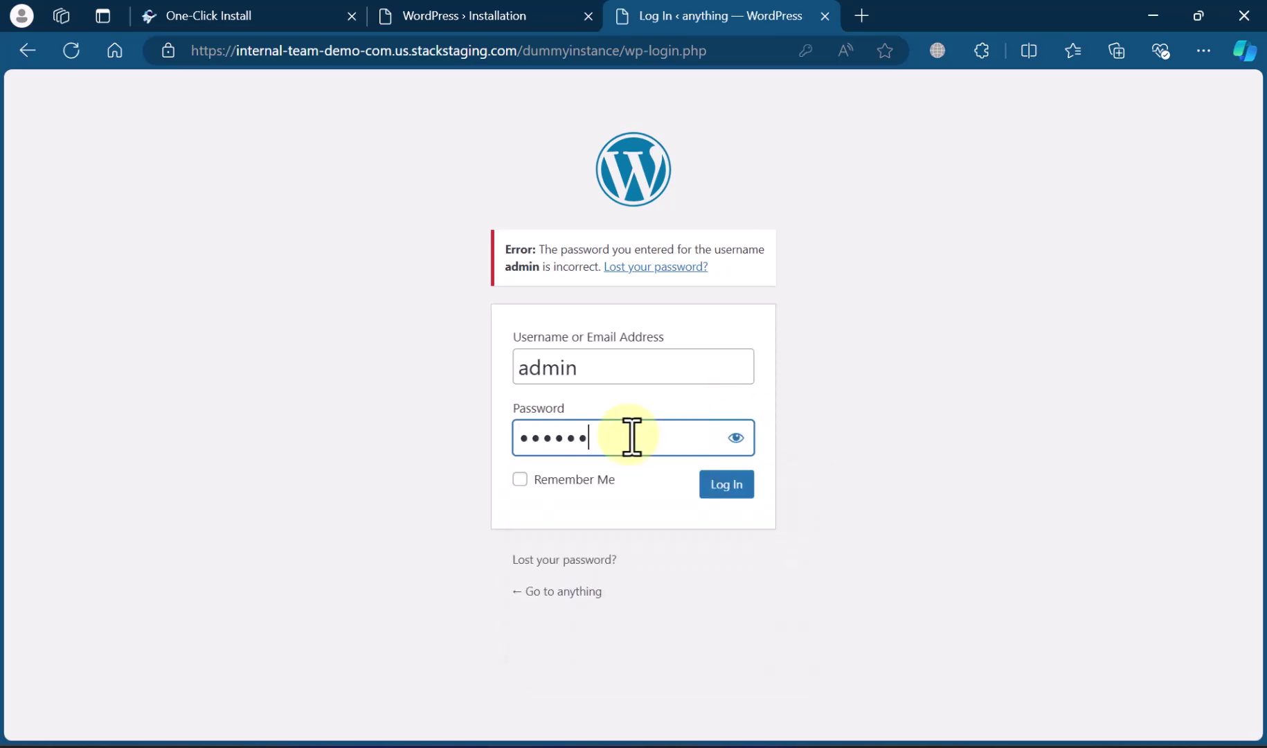
{"action": "type", "text": "********"}
{"action": "key", "text": "Return"}
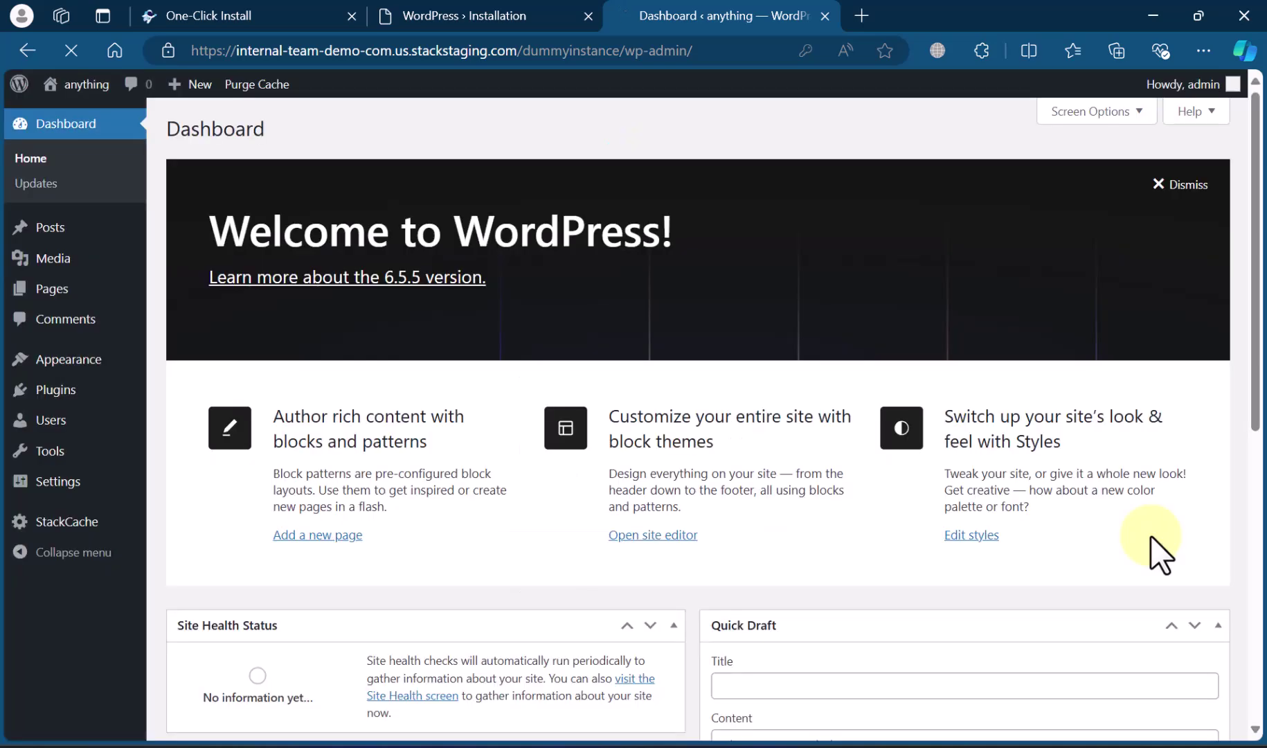
{"action": "scroll", "coordinate": [542, 544], "scroll_direction": "down", "scroll_amount": 8}
{"action": "scroll", "coordinate": [542, 544], "scroll_direction": "down", "scroll_amount": 1}
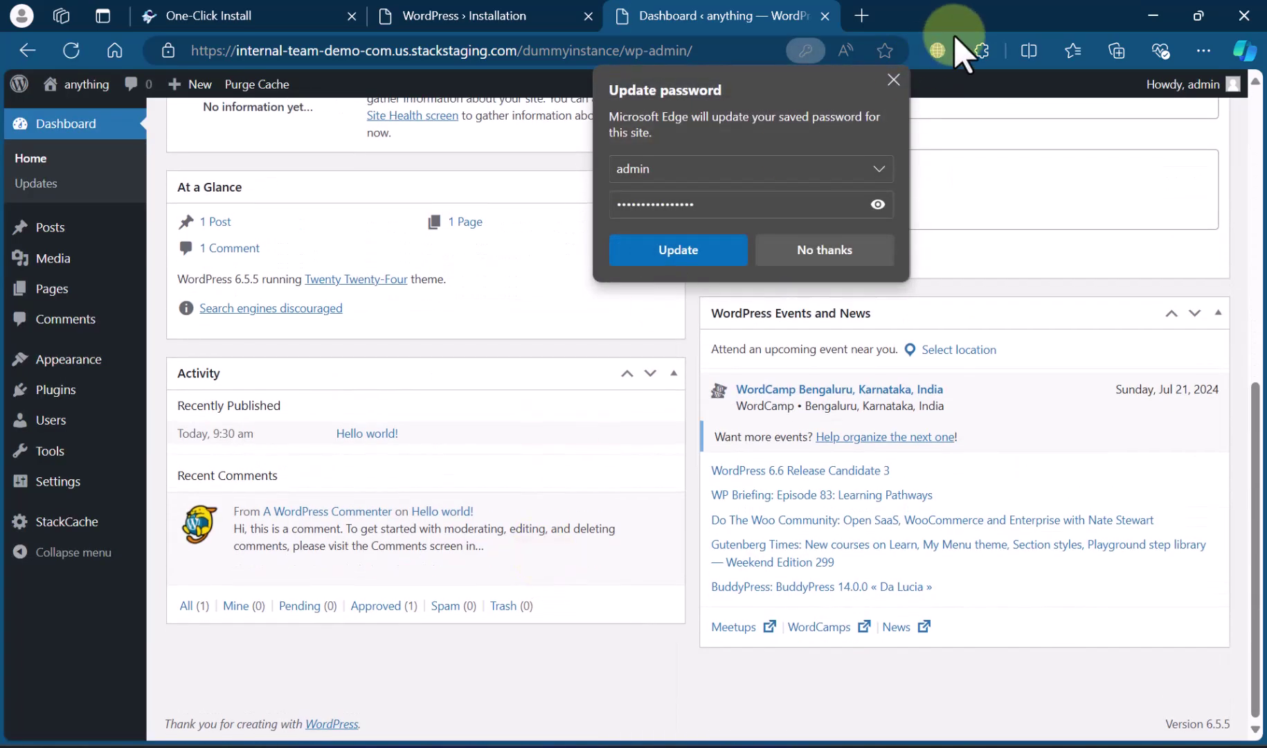
{"action": "left_click", "coordinate": [899, 88]}
{"action": "scroll", "coordinate": [729, 534], "scroll_direction": "up", "scroll_amount": 9}
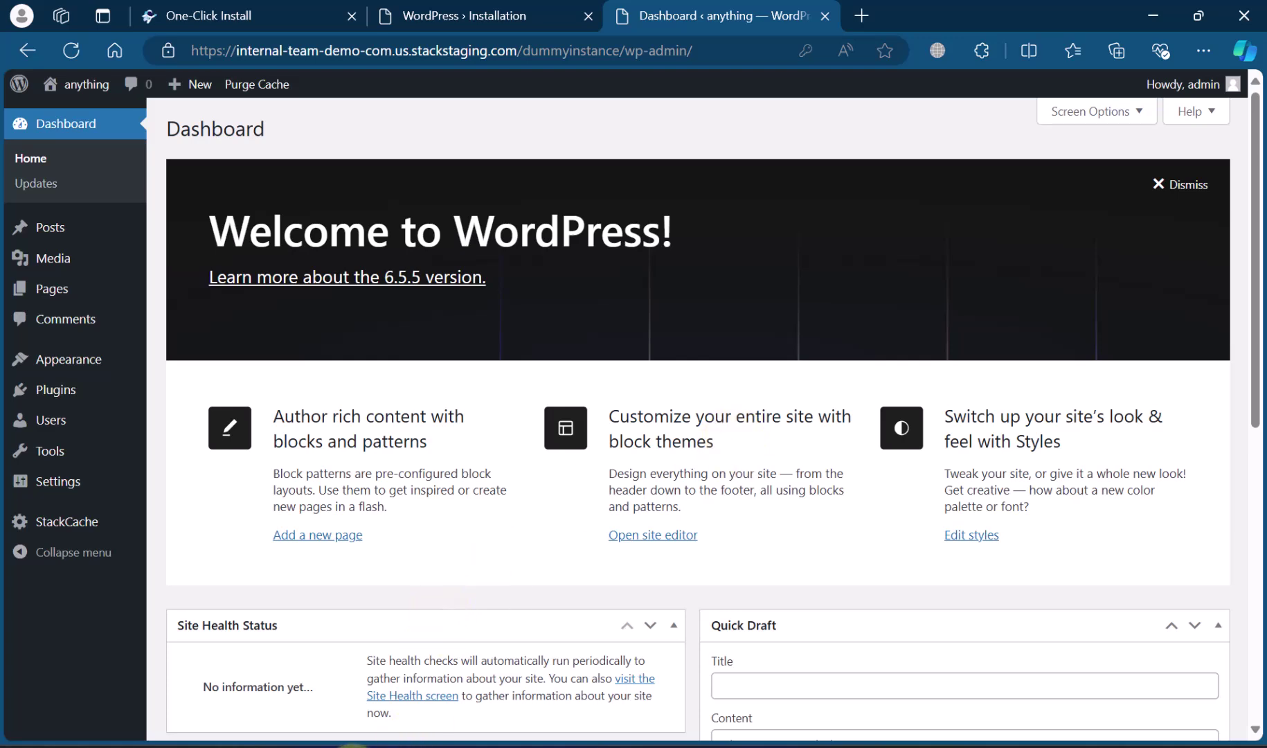
{"action": "mouse_move", "coordinate": [356, 744]}
{"action": "left_click", "coordinate": [449, 693]}
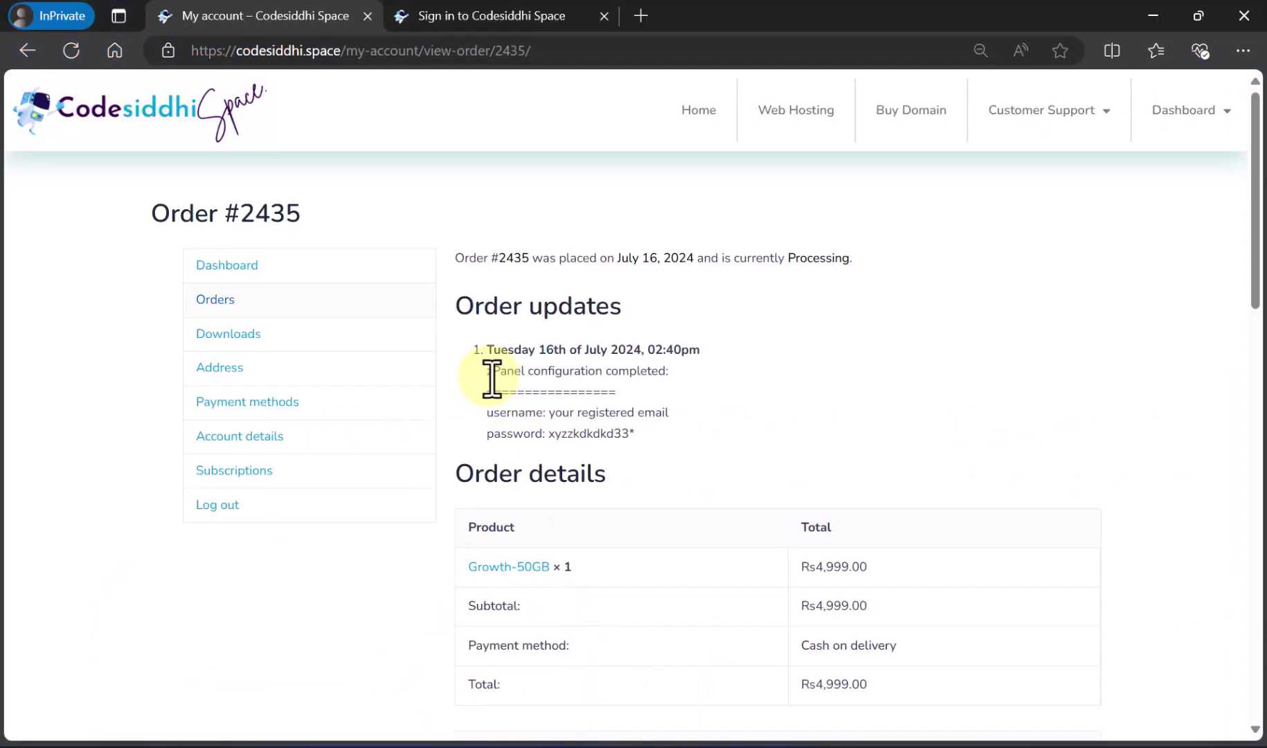
{"action": "left_click_drag", "start_coordinate": [488, 372], "coordinate": [655, 432]}
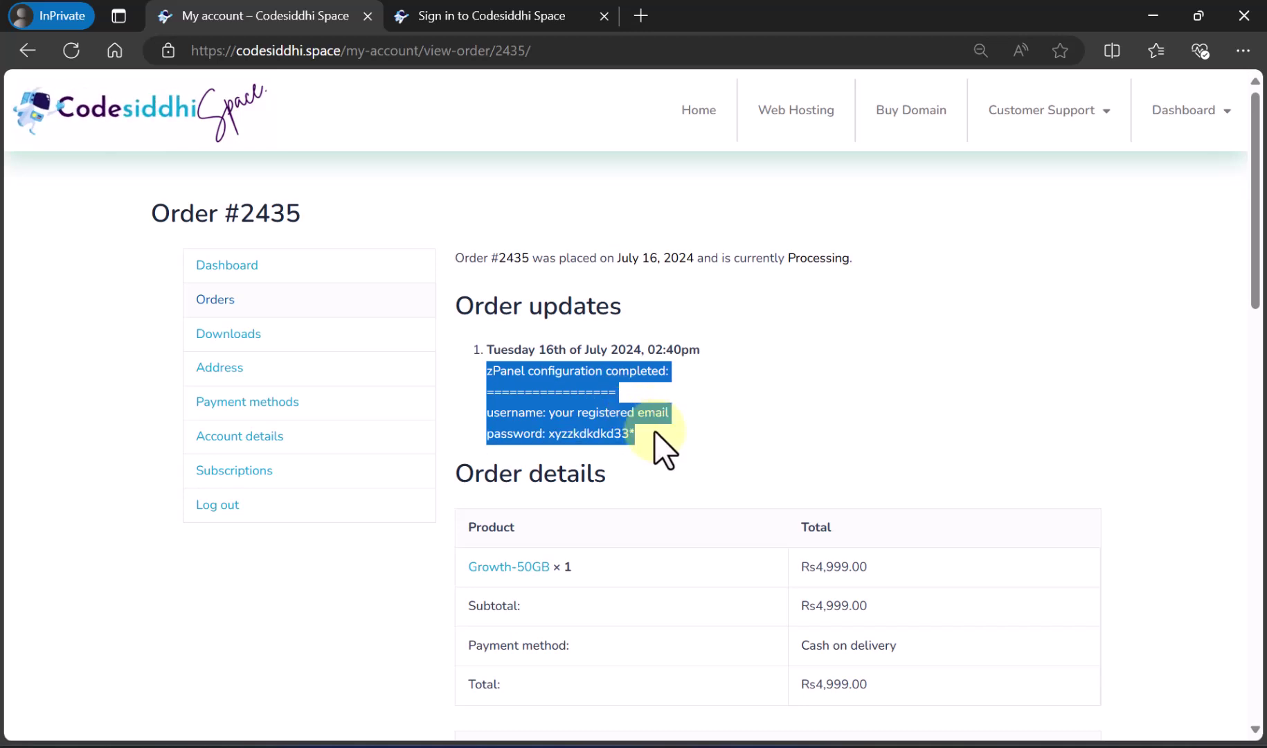
{"action": "left_click", "coordinate": [517, 14]}
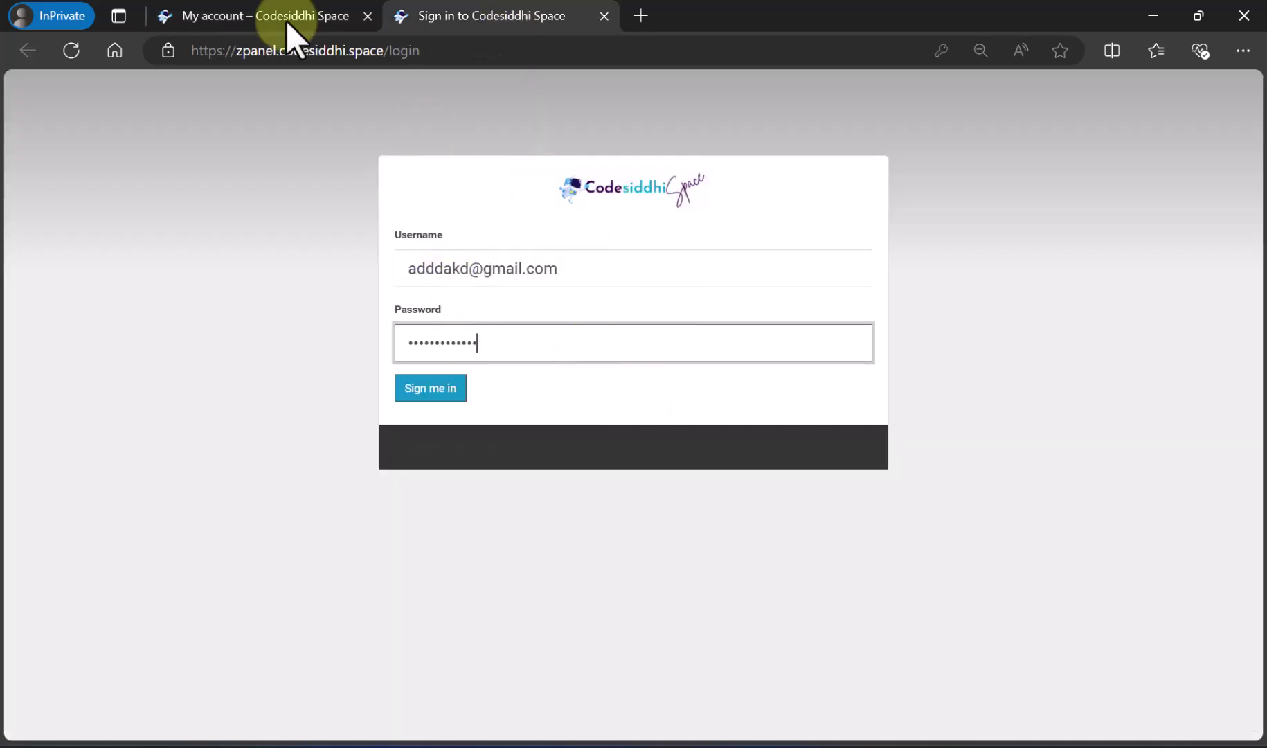
{"action": "left_click", "coordinate": [269, 14]}
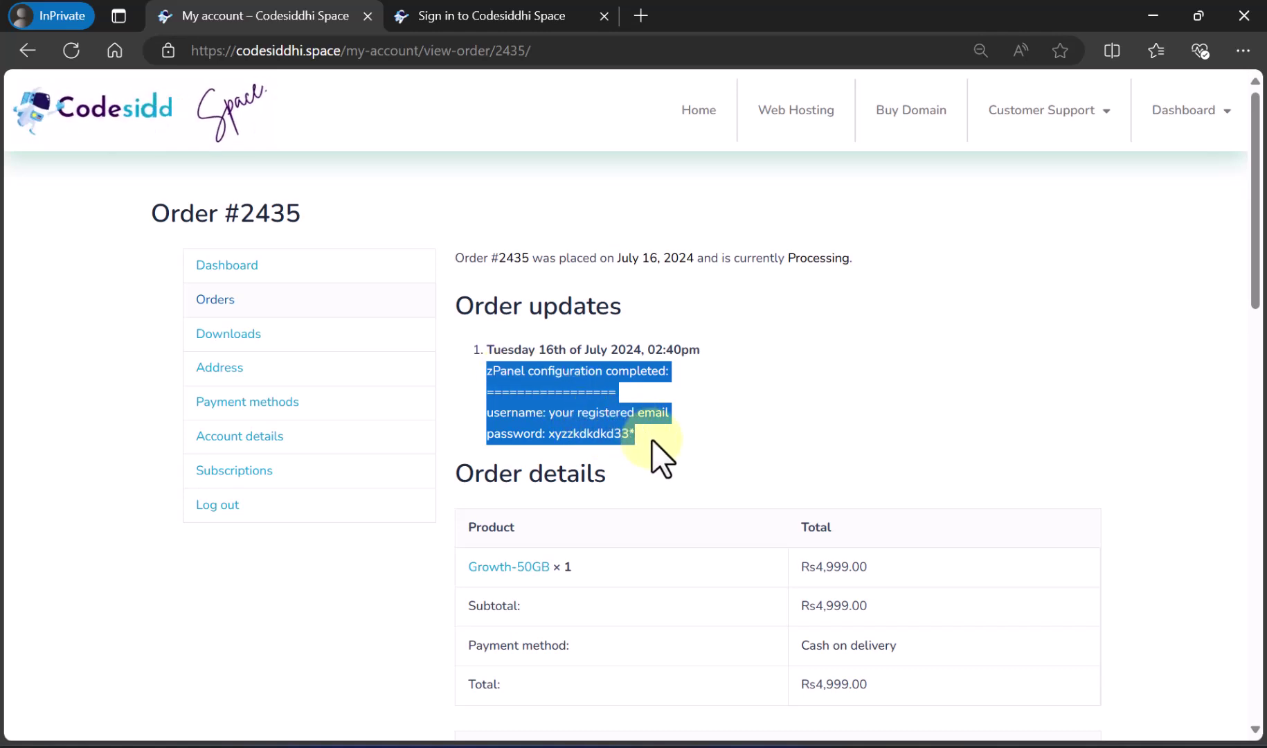
{"action": "left_click", "coordinate": [607, 408]}
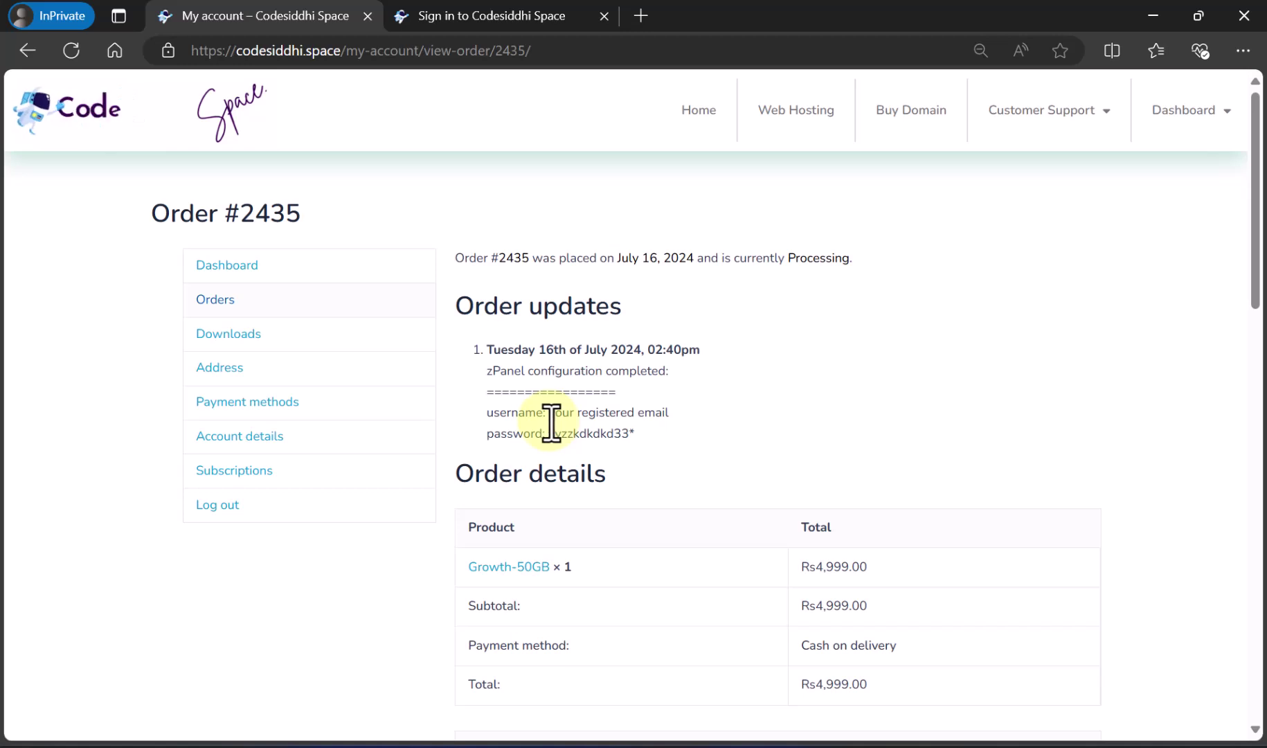
{"action": "left_click_drag", "start_coordinate": [548, 413], "coordinate": [646, 434]}
{"action": "mouse_move", "coordinate": [1200, 114]}
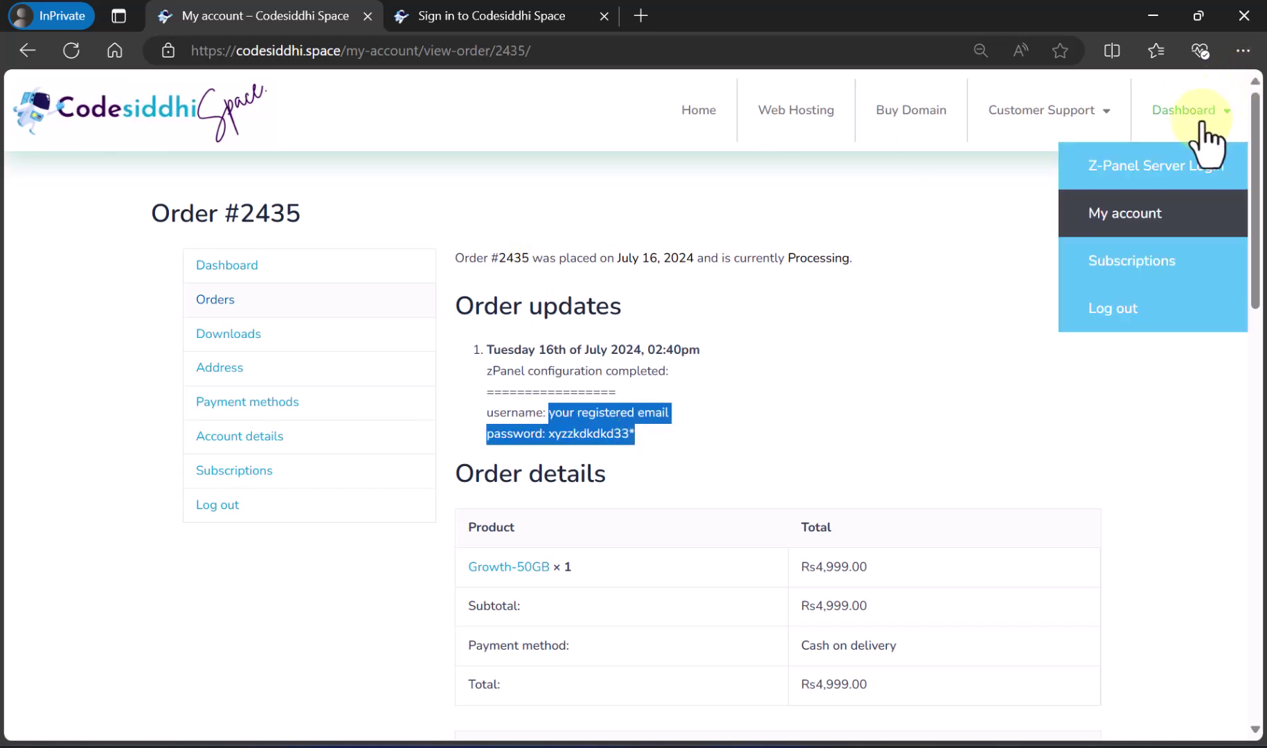
{"action": "left_click", "coordinate": [547, 9]}
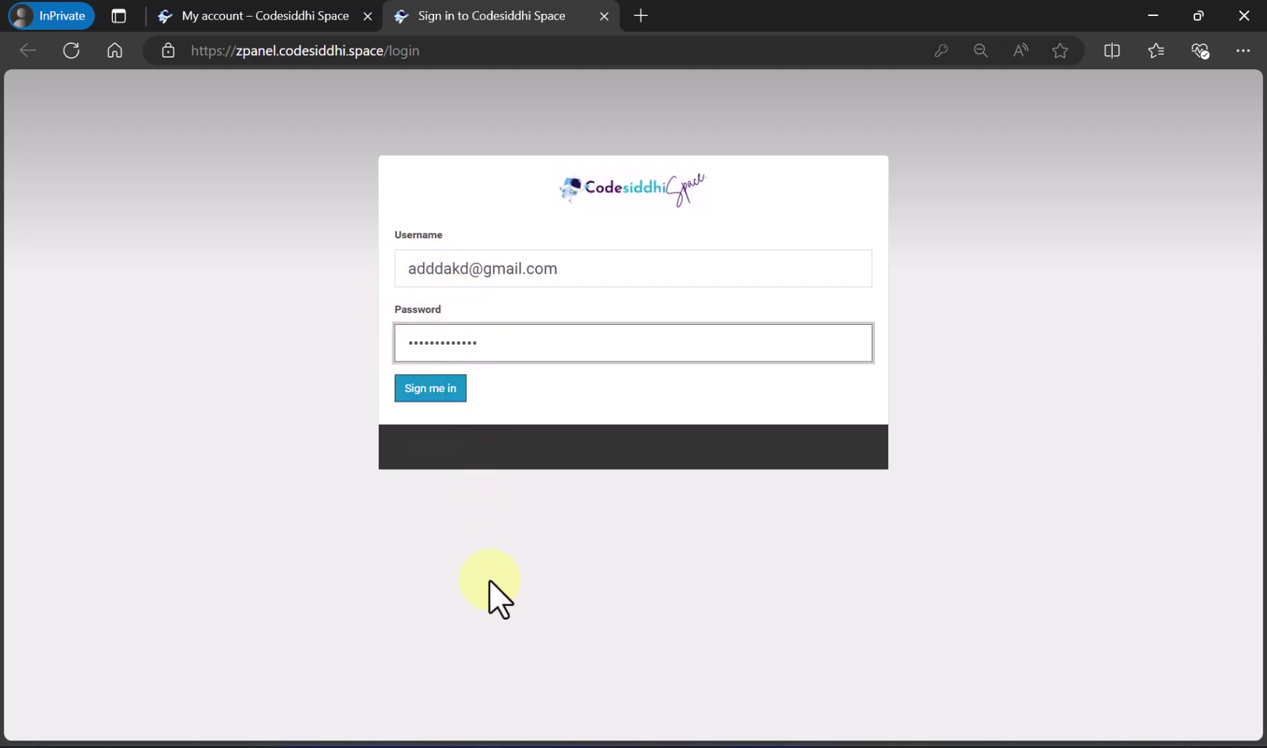
{"action": "mouse_move", "coordinate": [424, 744]}
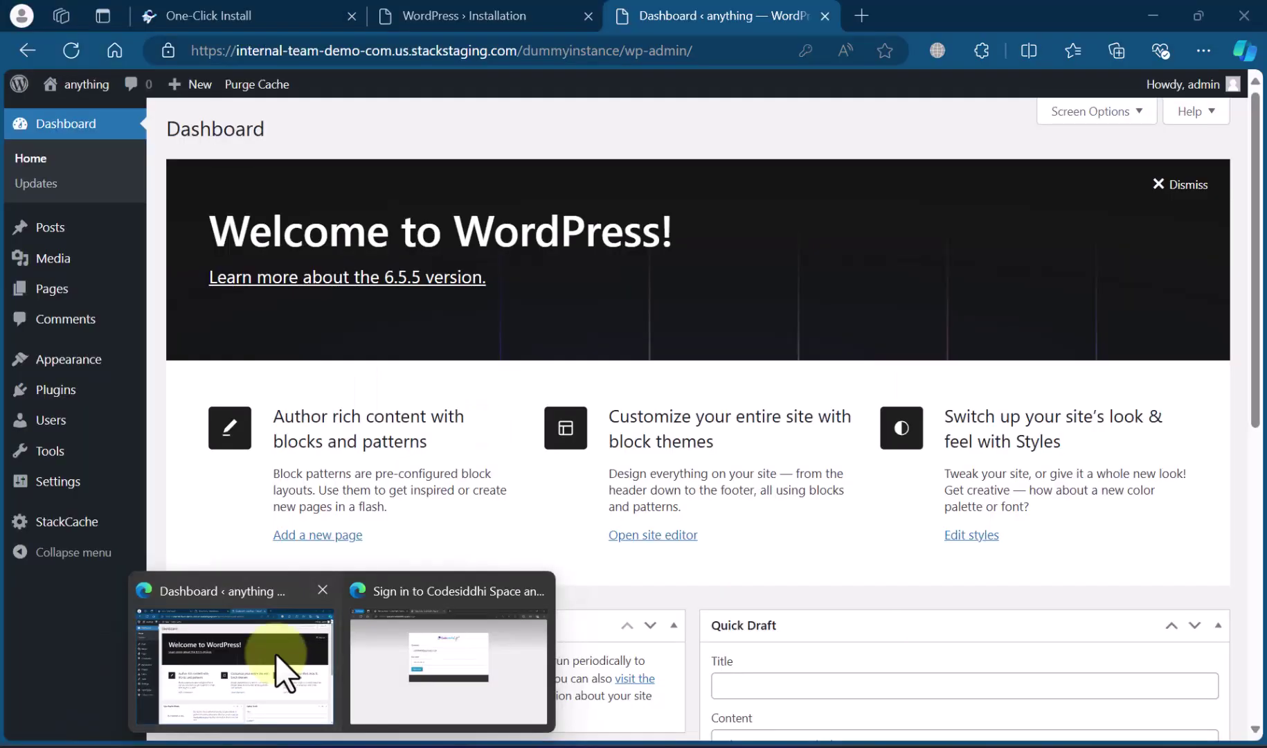
{"action": "left_click", "coordinate": [275, 654]}
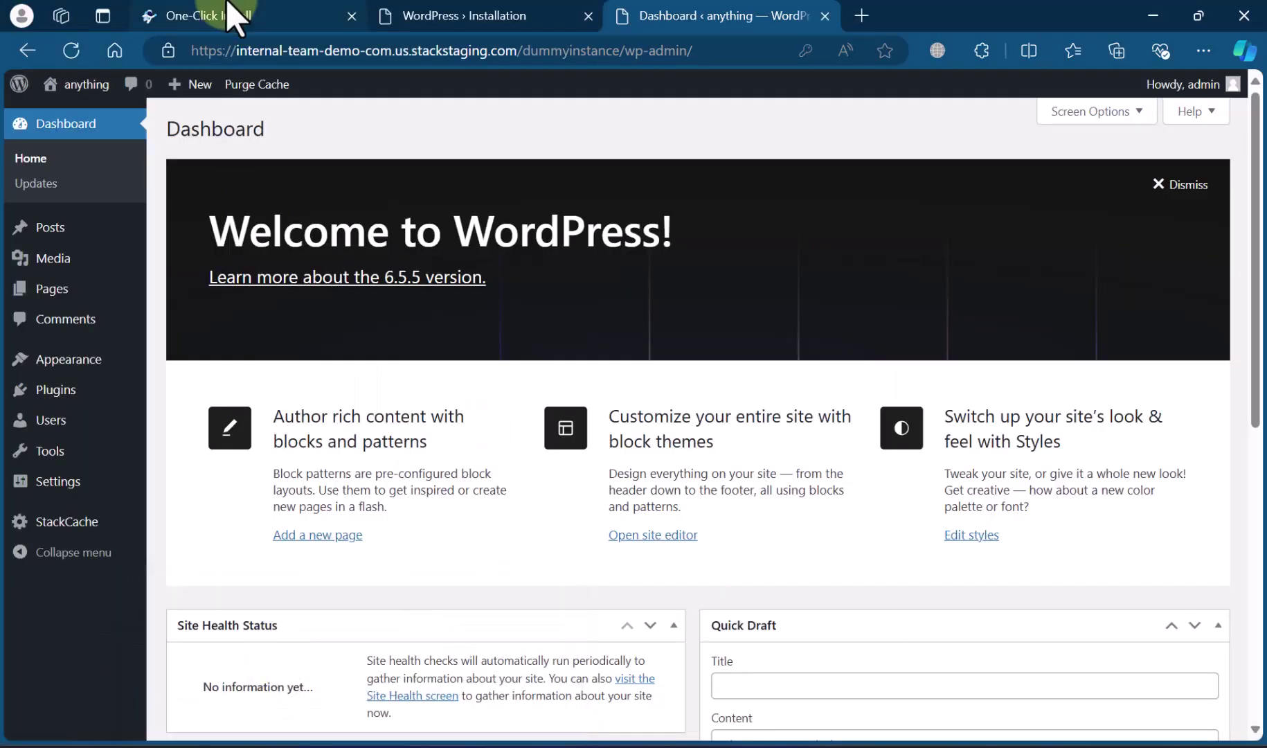
From the zPanel Client Area, open Manage Services and the internal-team-demo.com service overview.
{"action": "left_click", "coordinate": [237, 14]}
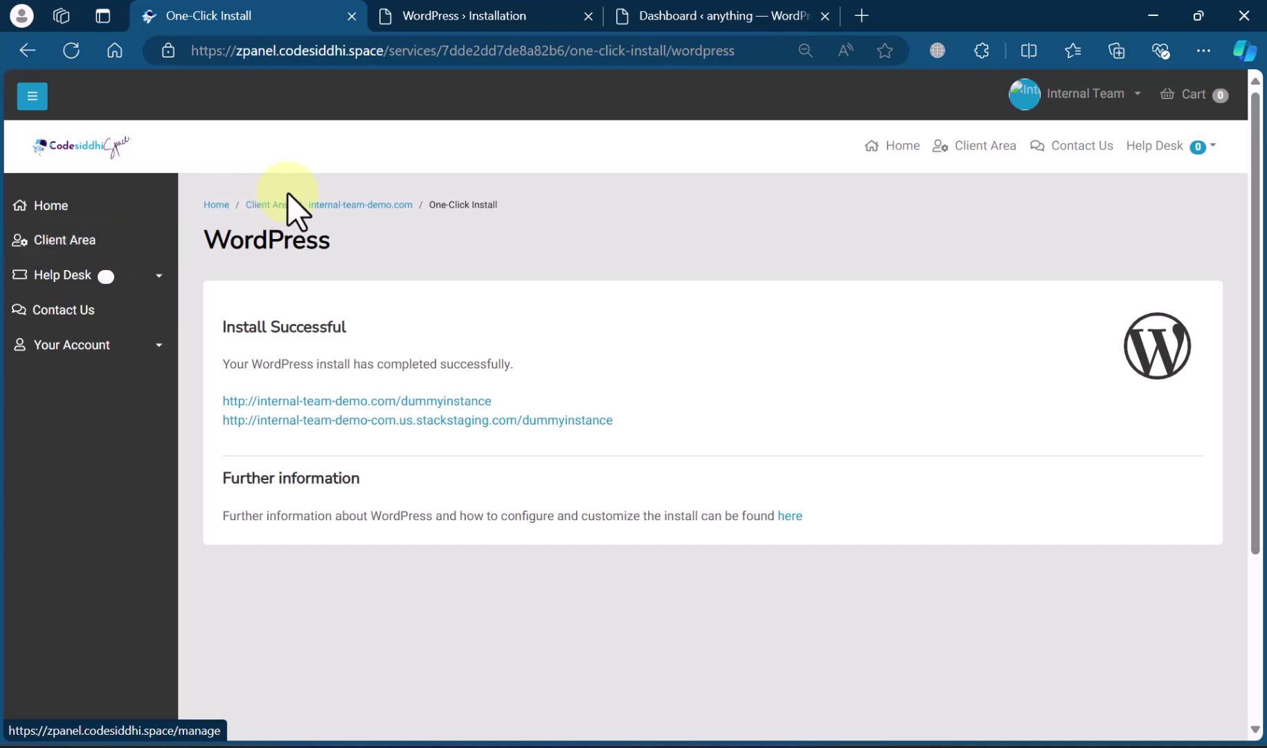
{"action": "left_click", "coordinate": [274, 205]}
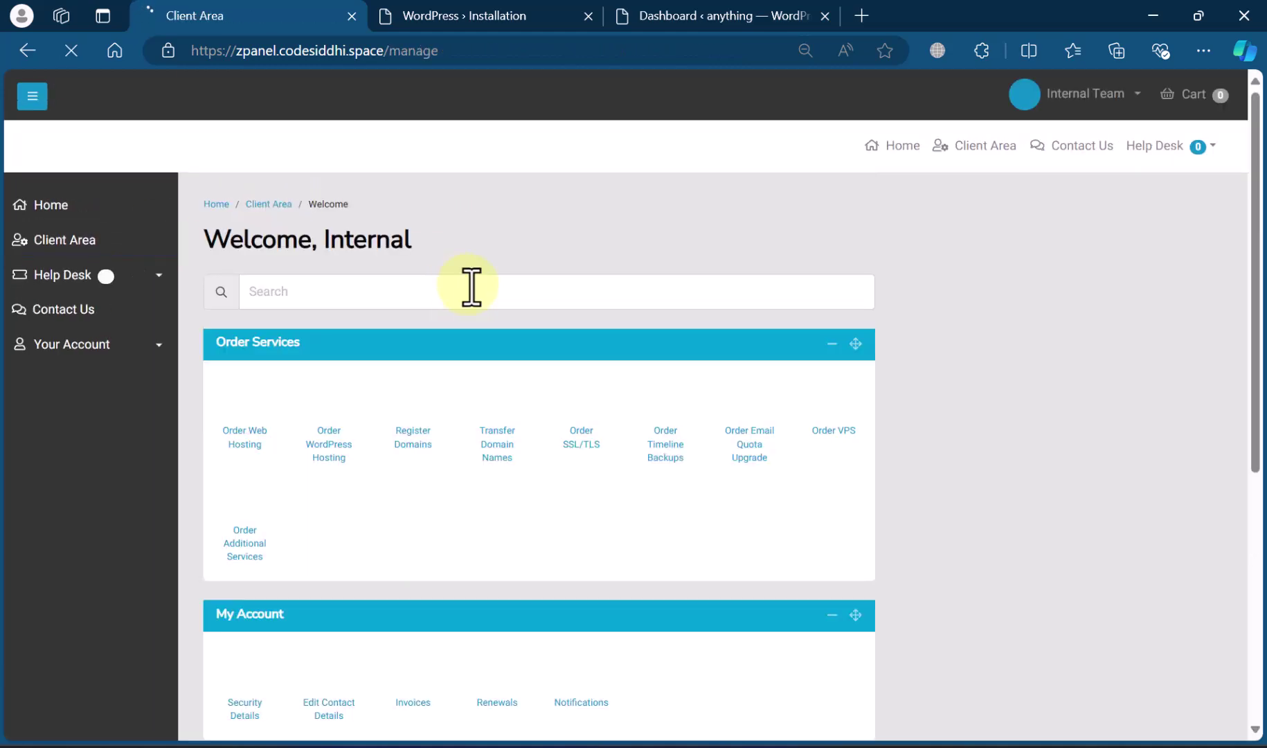
{"action": "scroll", "coordinate": [626, 464], "scroll_direction": "down", "scroll_amount": 1}
{"action": "scroll", "coordinate": [626, 463], "scroll_direction": "down", "scroll_amount": 4}
{"action": "scroll", "coordinate": [628, 458], "scroll_direction": "up", "scroll_amount": 4}
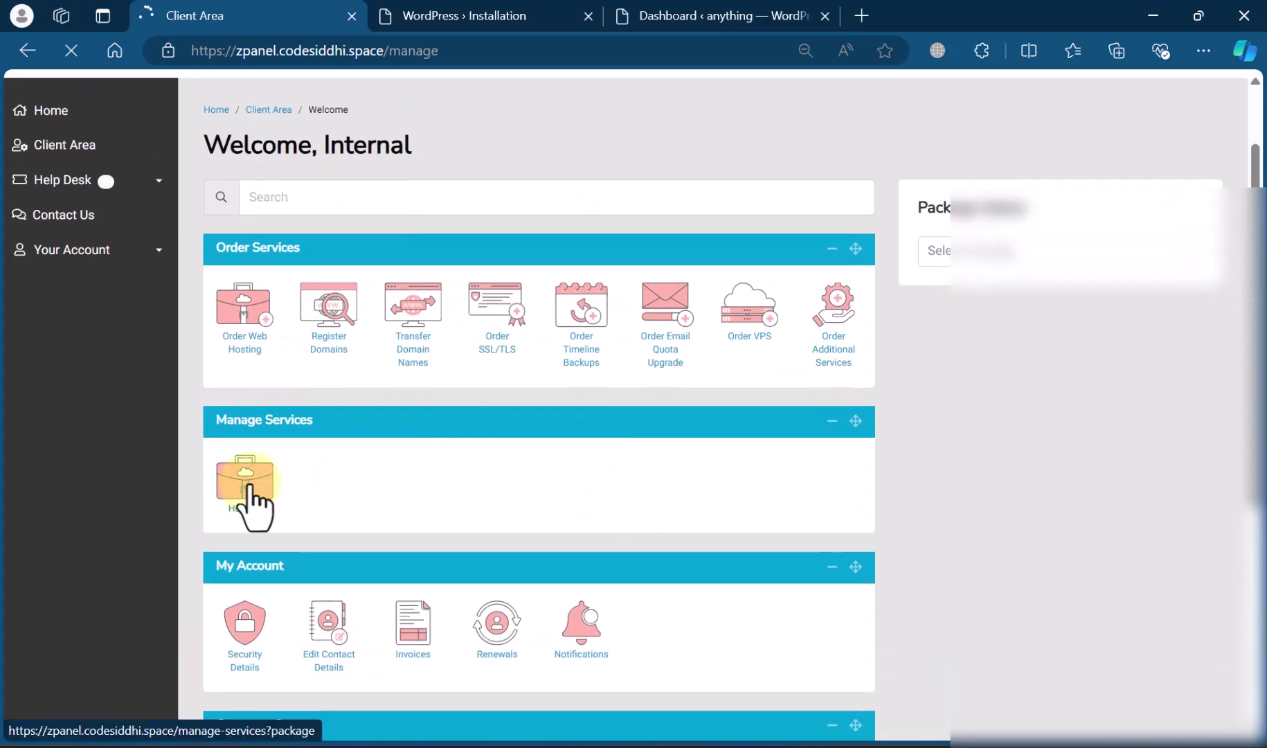
{"action": "left_click", "coordinate": [409, 530]}
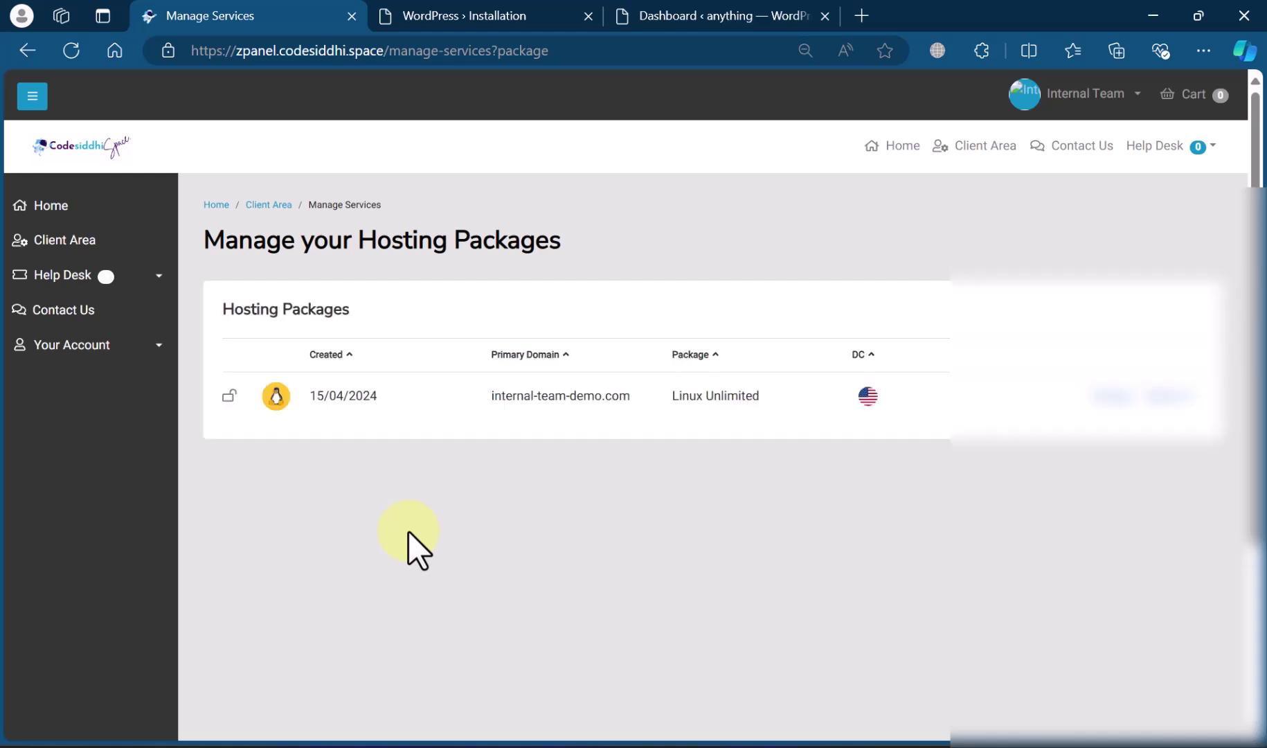
{"action": "left_click", "coordinate": [1111, 397]}
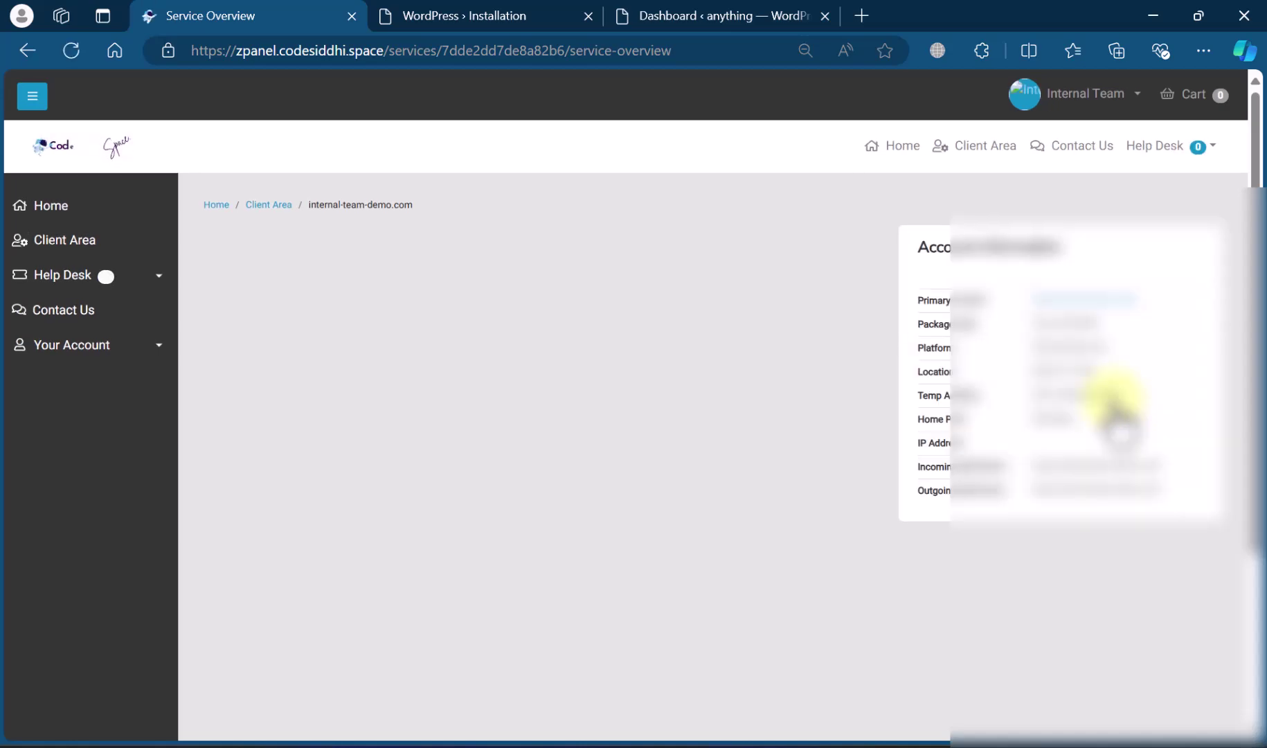
Scroll down to the One-Click Installs section, then return to the WordPress dashboard.
{"action": "scroll", "coordinate": [744, 488], "scroll_direction": "down", "scroll_amount": 10}
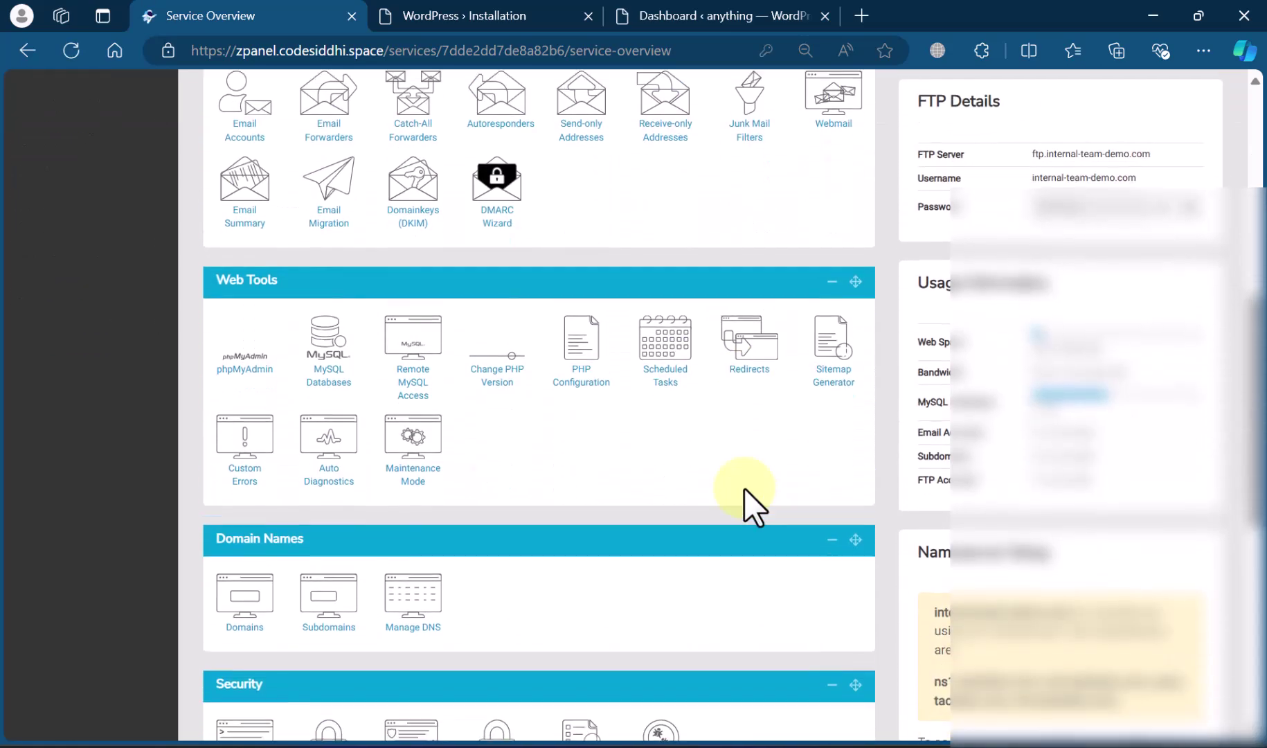
{"action": "scroll", "coordinate": [745, 488], "scroll_direction": "down", "scroll_amount": 13}
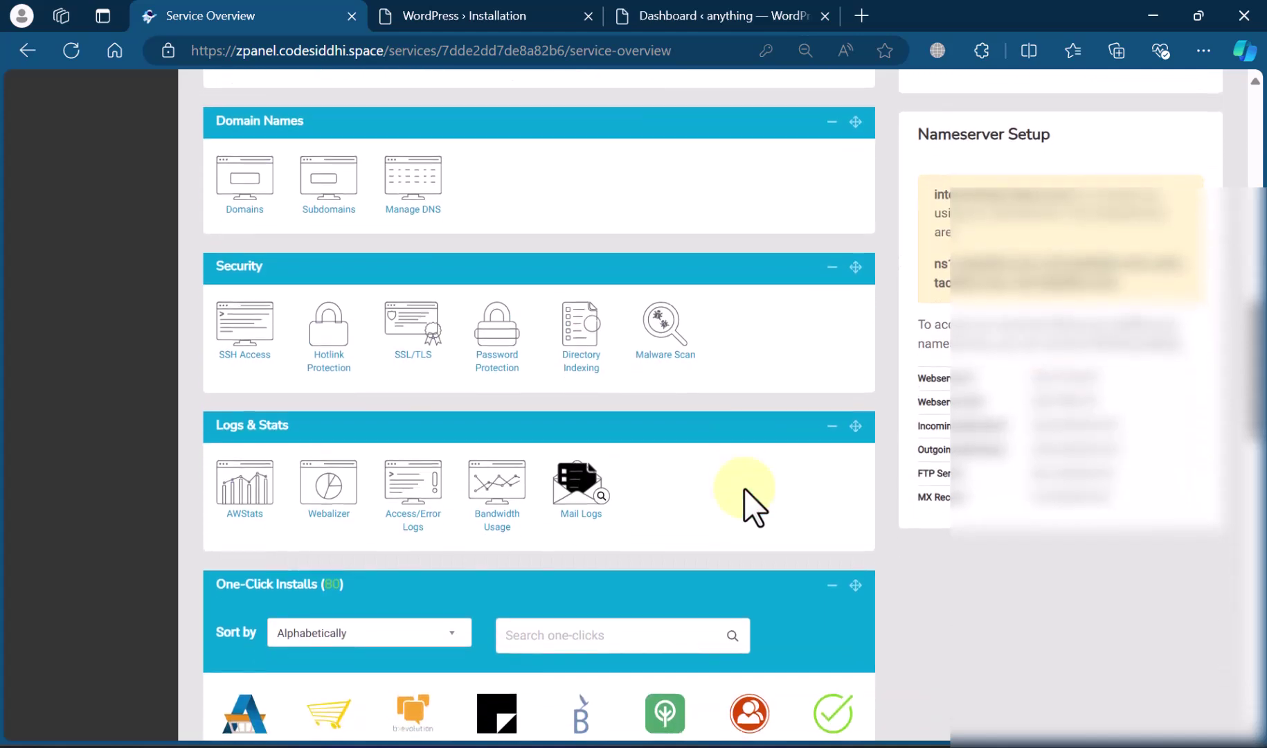
{"action": "scroll", "coordinate": [744, 488], "scroll_direction": "down", "scroll_amount": 9}
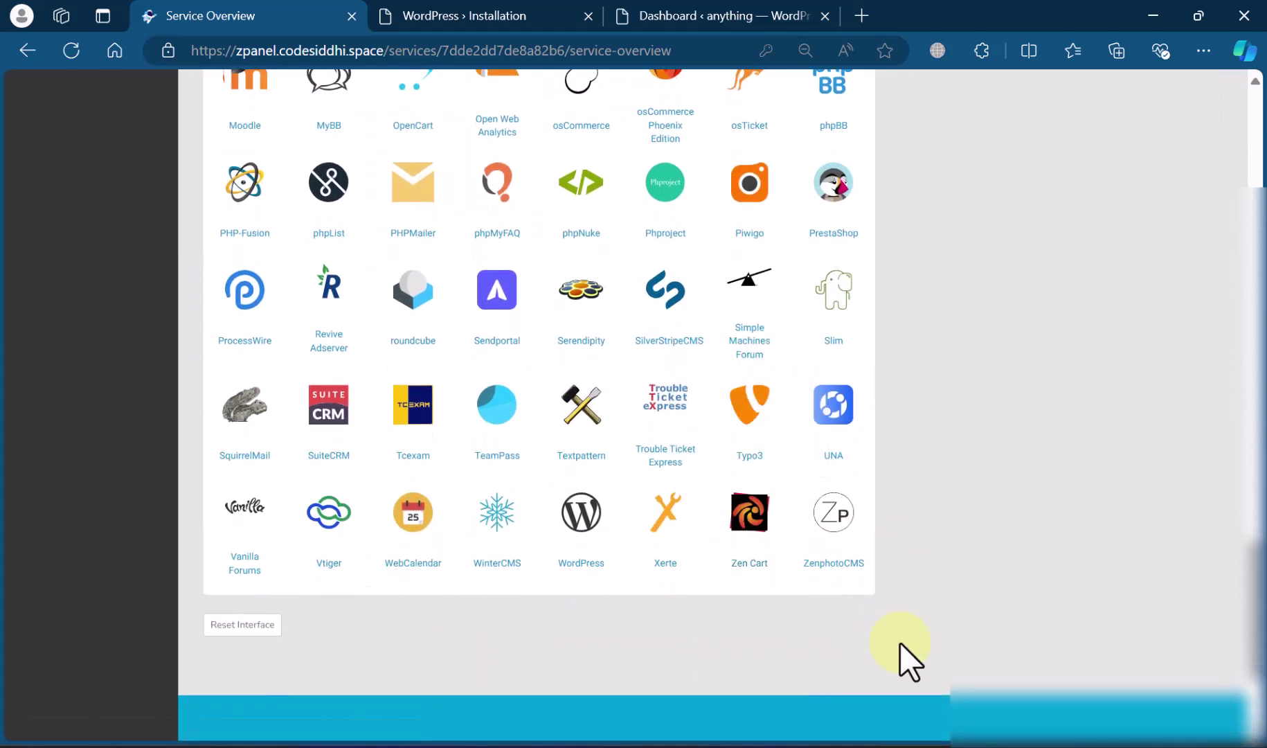
{"action": "left_click", "coordinate": [480, 12]}
{"action": "left_click", "coordinate": [674, 8]}
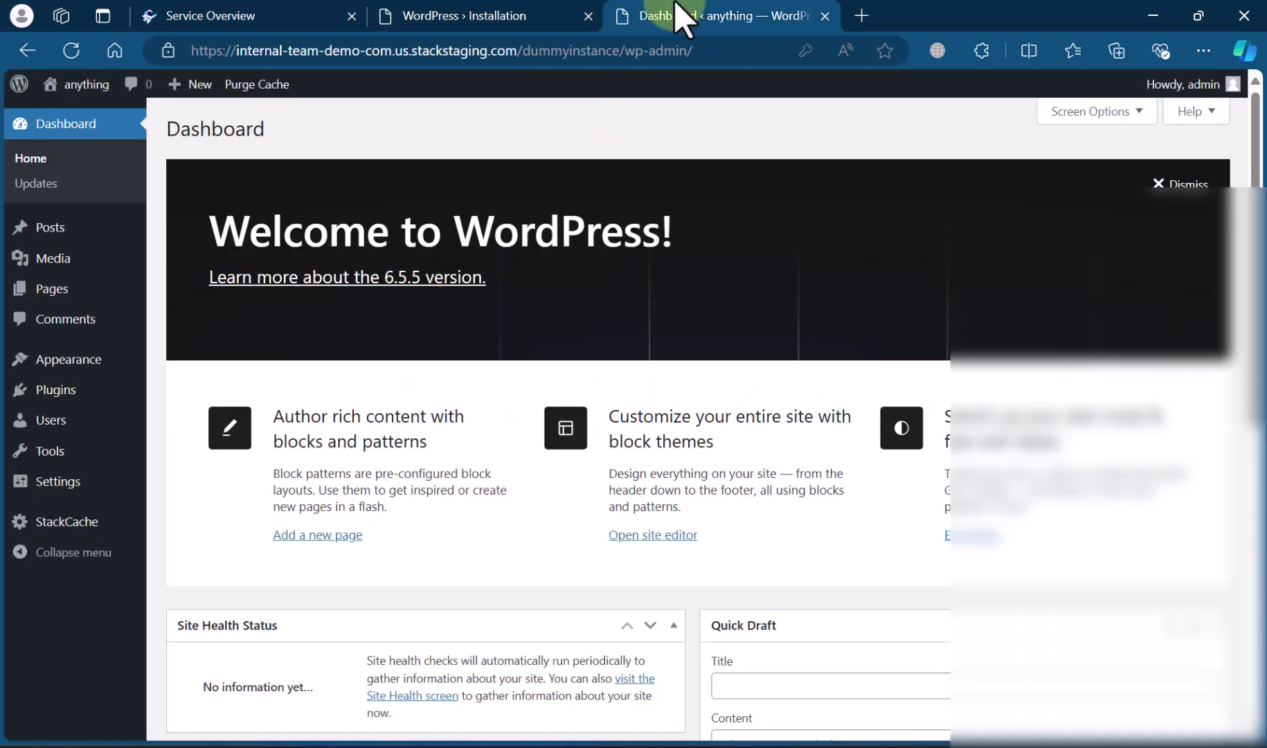